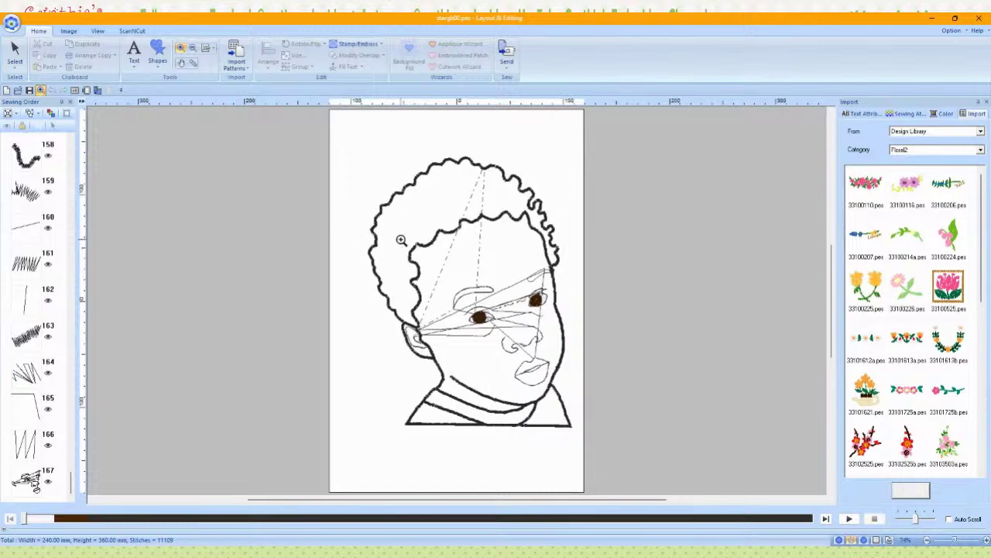
Step: Ungroup the whole portrait embroidery design into its separate stitch objects
drag(416, 291, 518, 364)
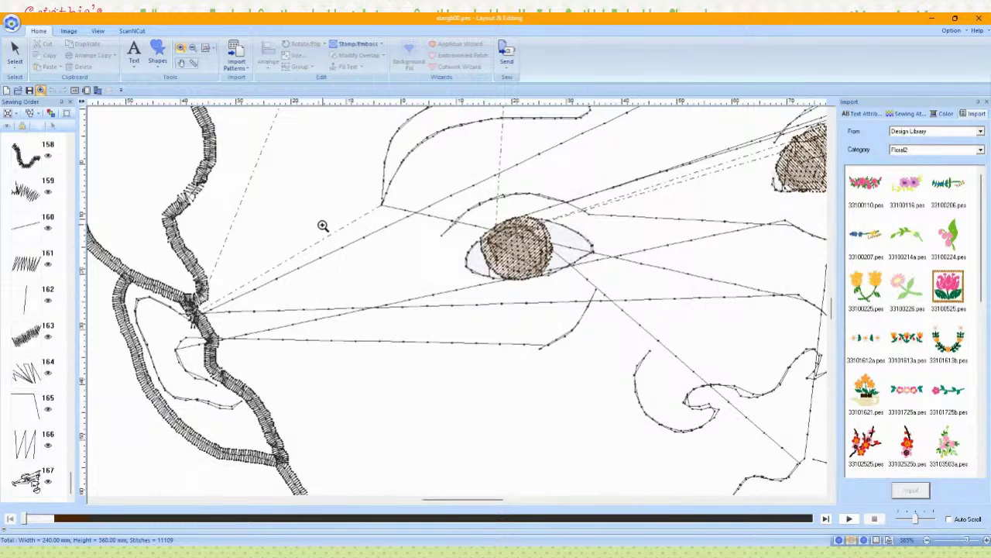
click(204, 48)
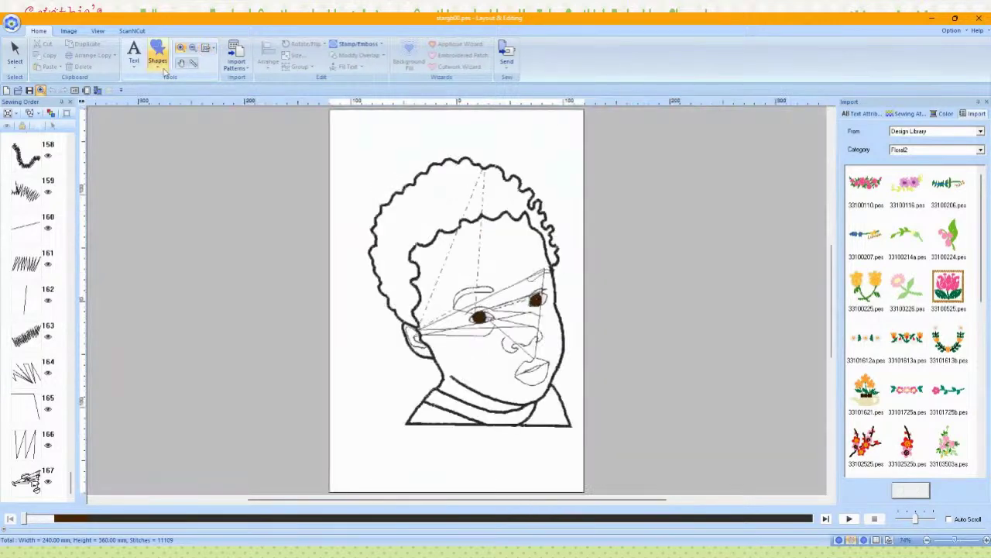
click(14, 54)
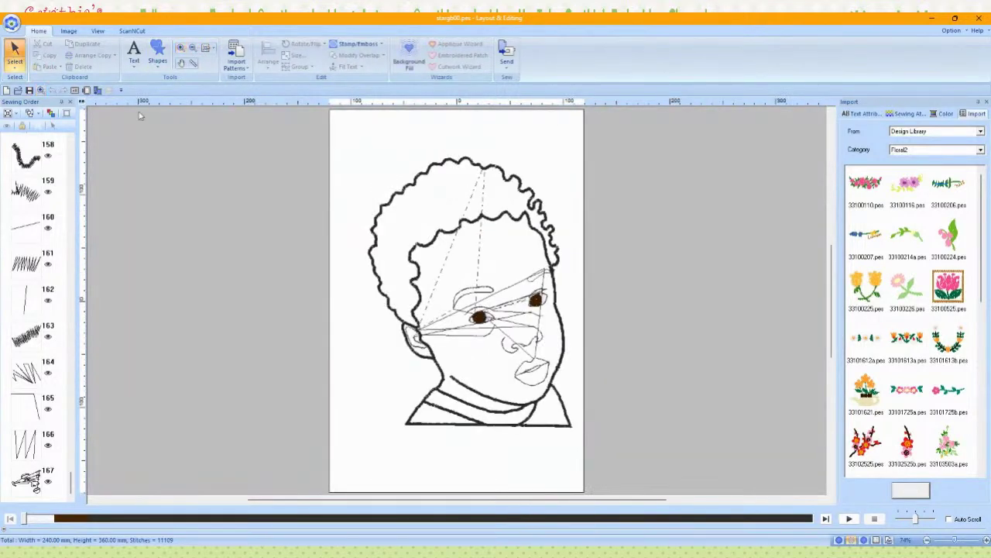
click(371, 233)
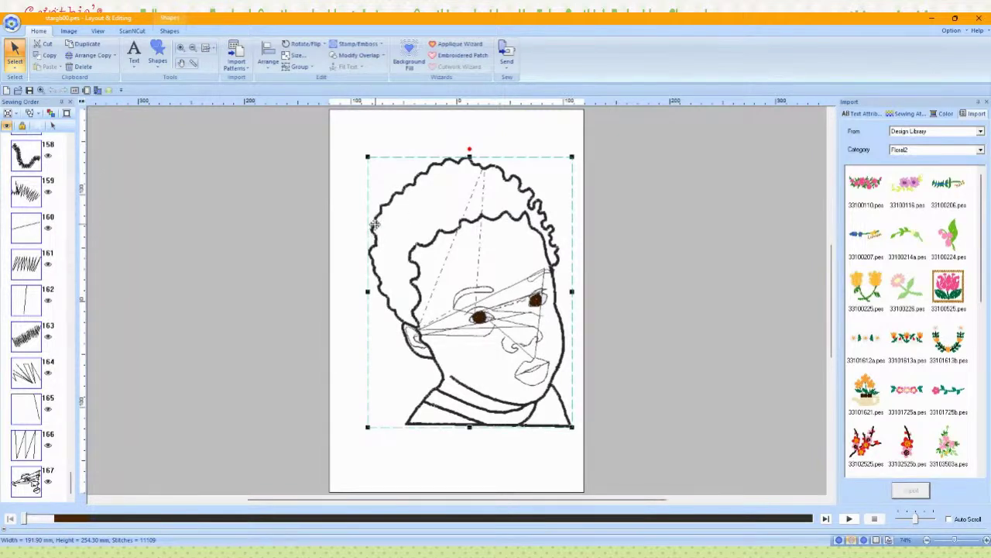
right_click(375, 225)
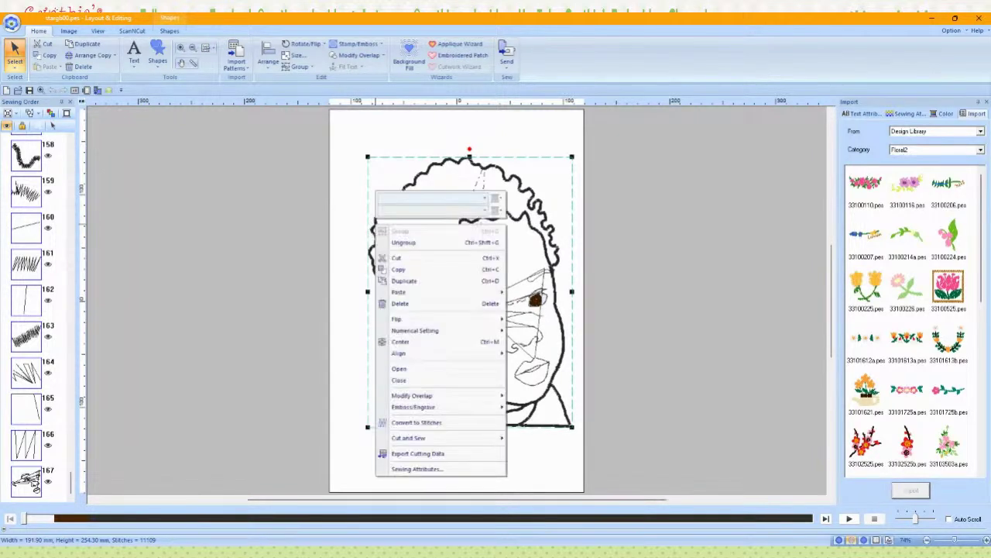
click(299, 224)
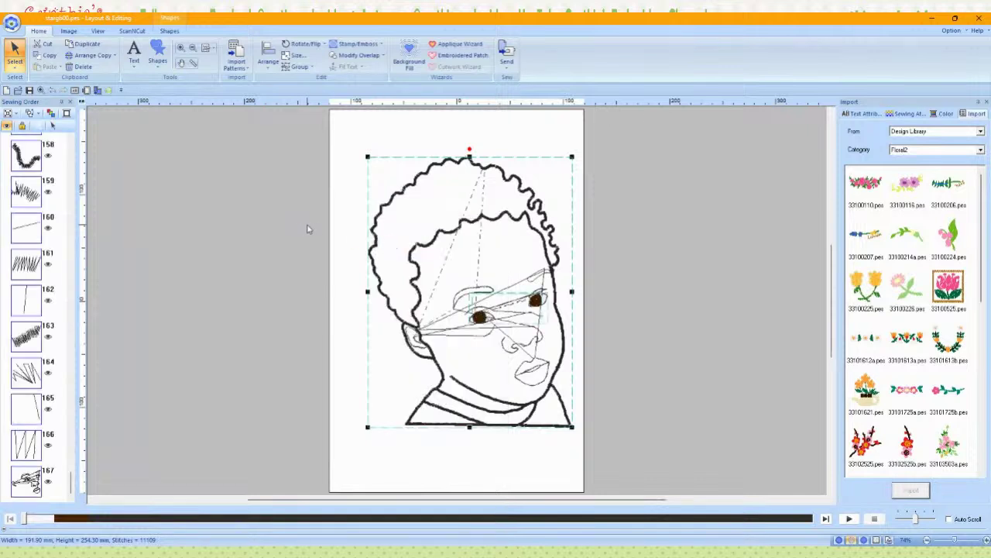
right_click(375, 223)
click(398, 244)
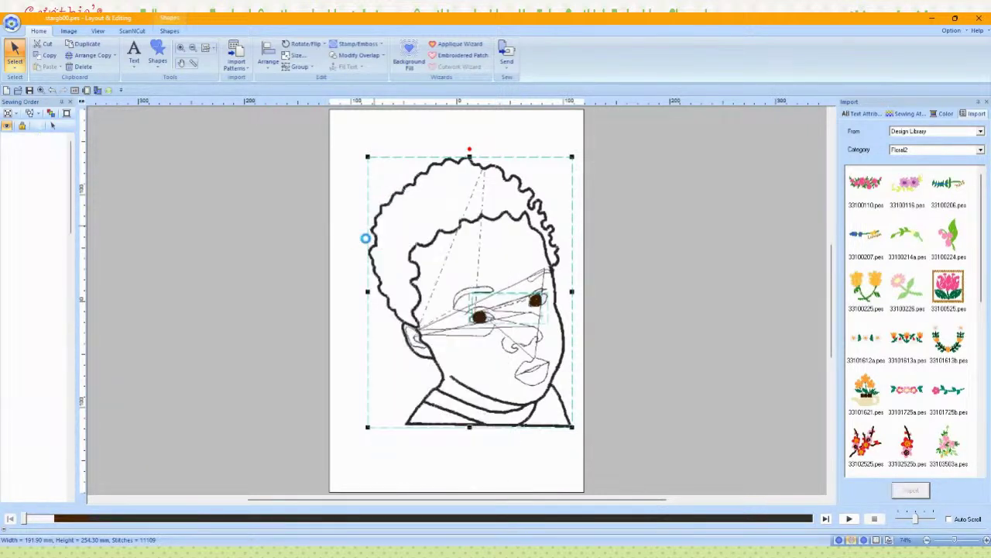
click(317, 229)
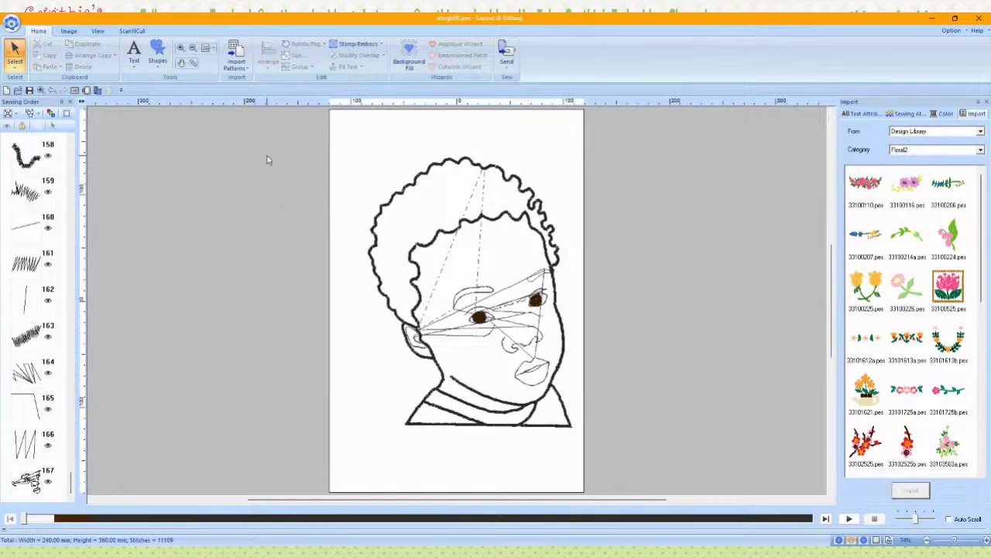
Step: Add a point on the connecting line between the ear and the far eyebrow, and split the face outline there
click(182, 49)
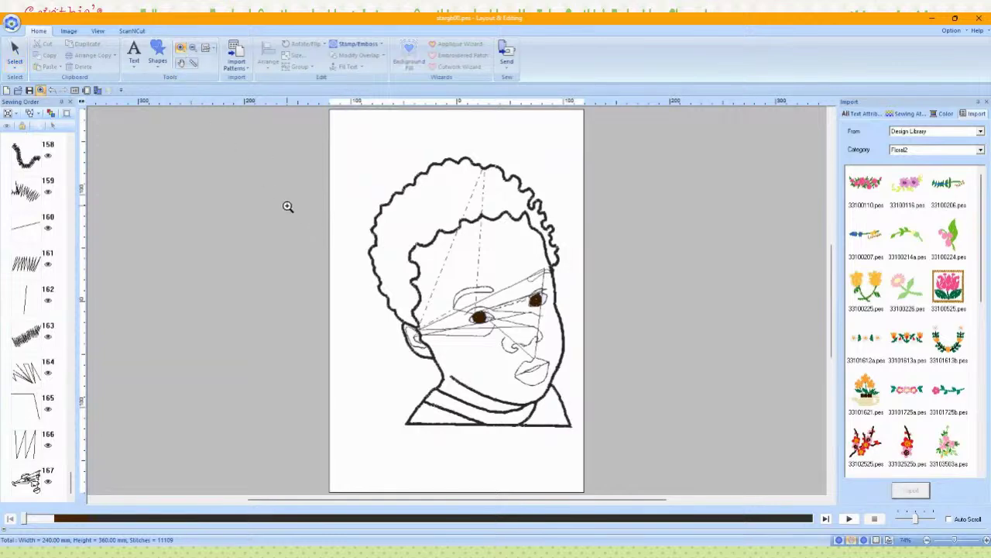
drag(409, 299, 555, 368)
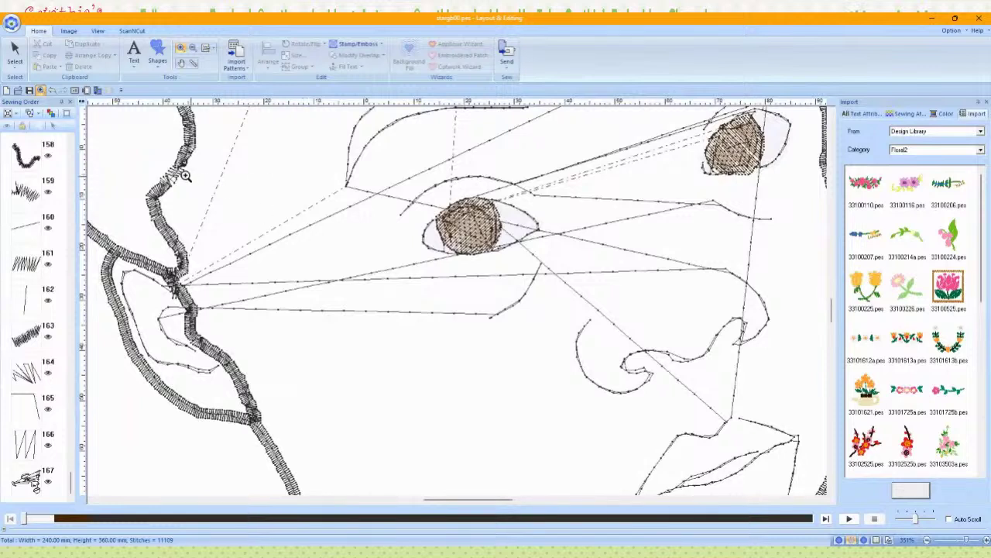
click(14, 66)
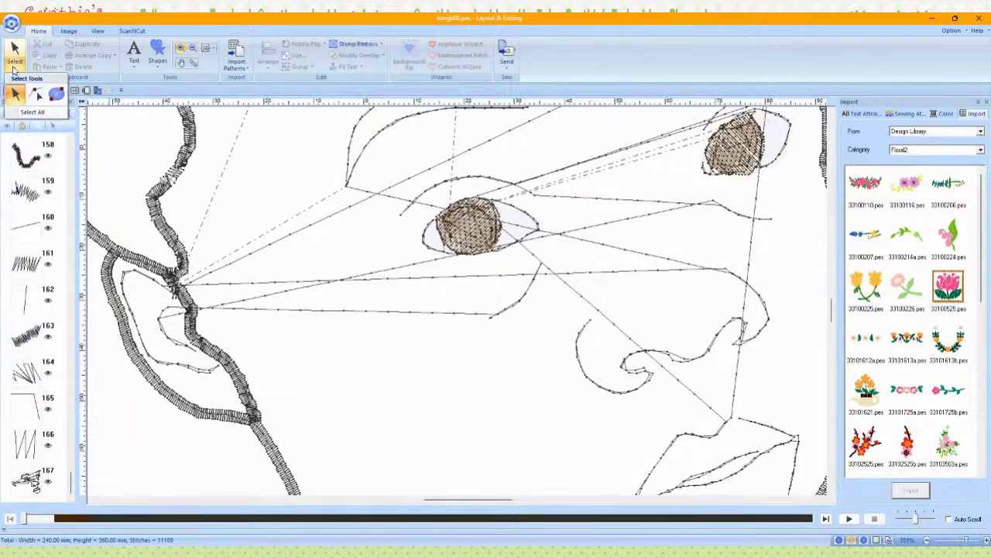
click(16, 94)
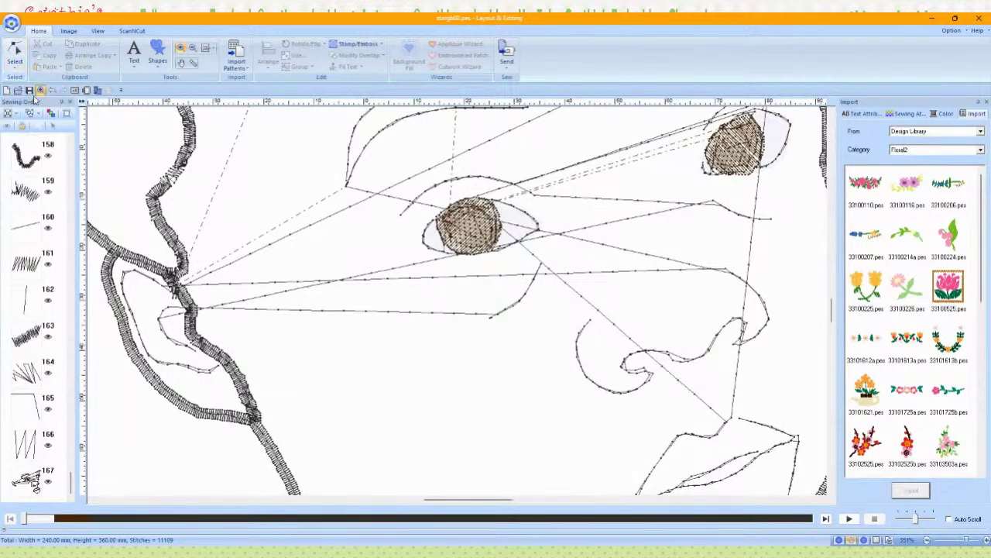
click(276, 245)
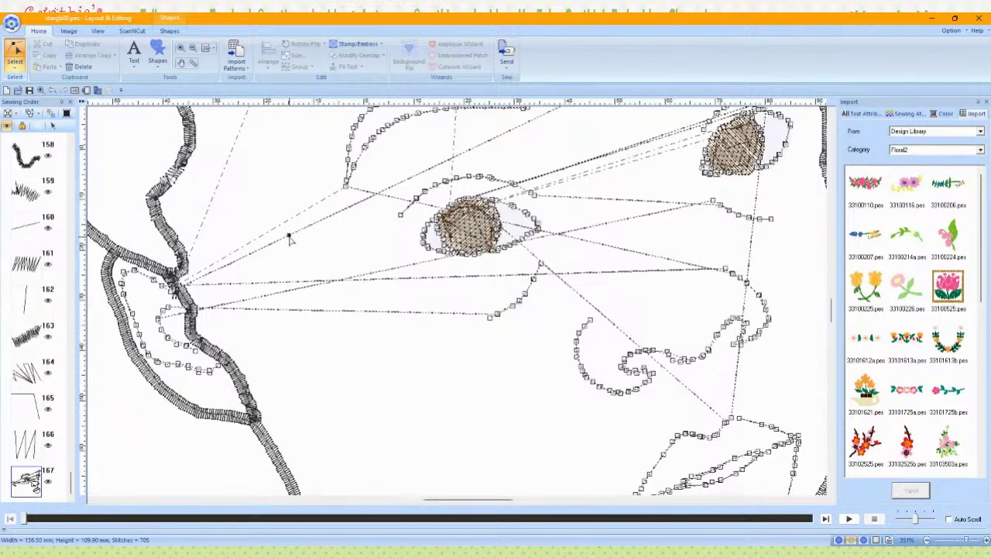
mouse_move(289, 232)
mouse_down()
mouse_move(306, 252)
mouse_move(292, 243)
mouse_up()
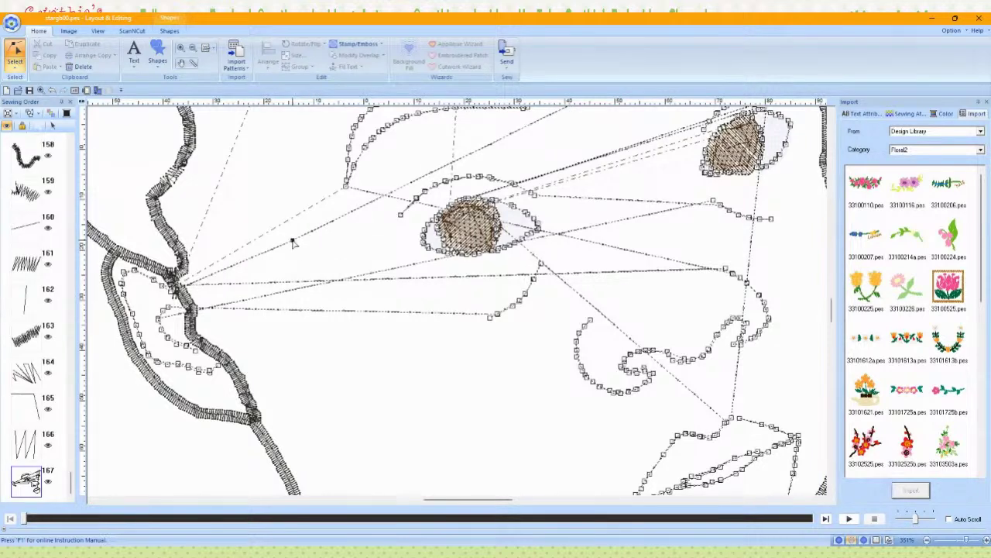
right_click(293, 243)
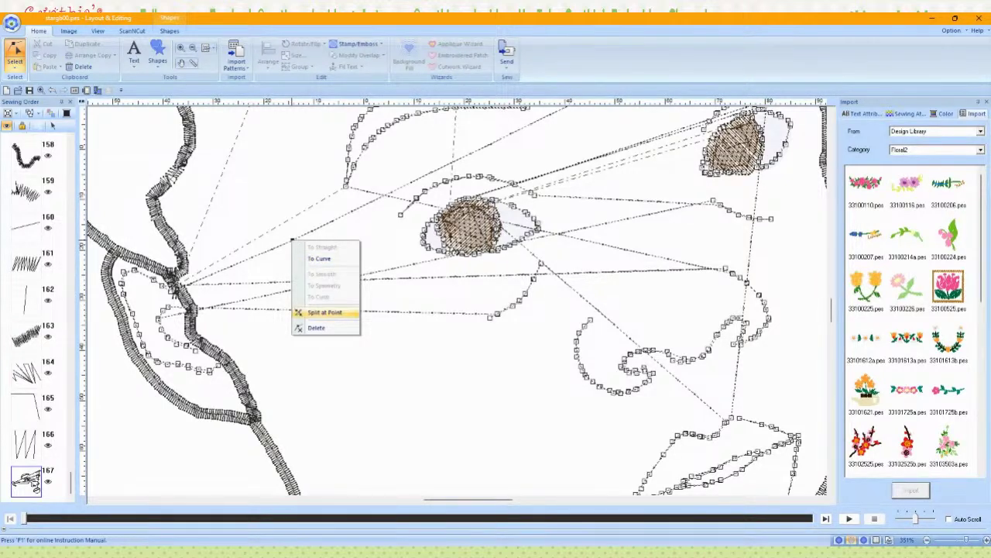
click(325, 313)
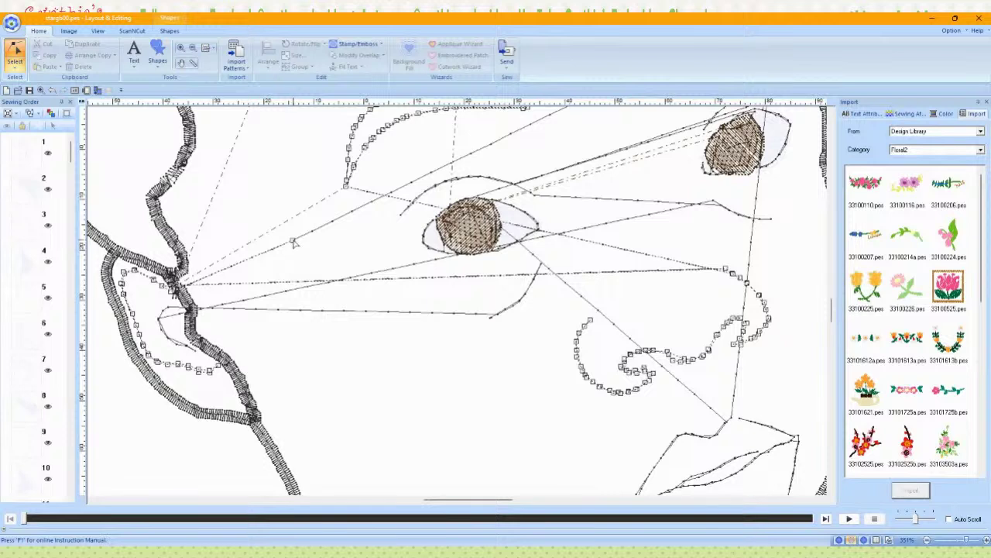
Step: Delete the loose end points on both sides of the split in the line between the ear and the far eyebrow
mouse_move(292, 242)
mouse_down()
mouse_move(316, 248)
mouse_move(292, 259)
mouse_up()
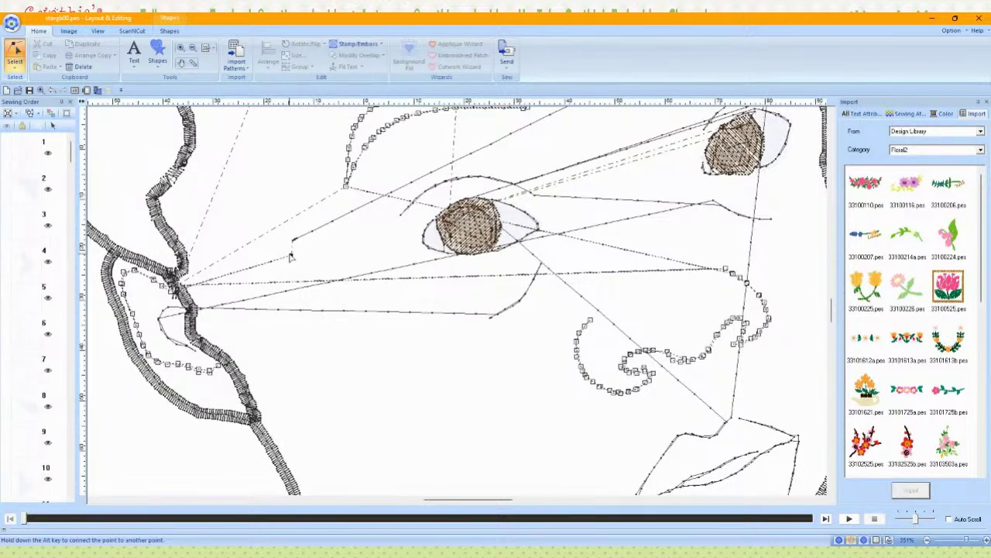
key(ctrl+z)
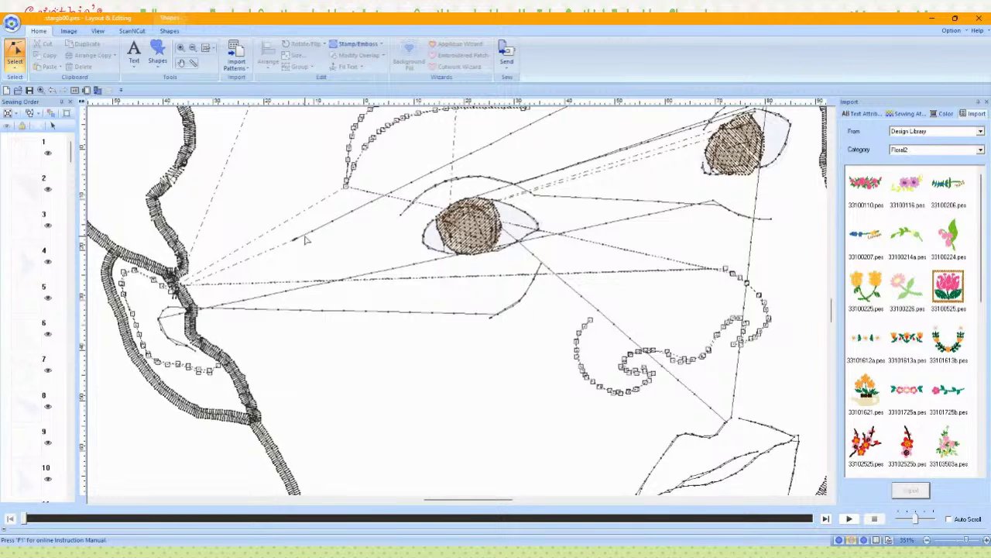
click(302, 240)
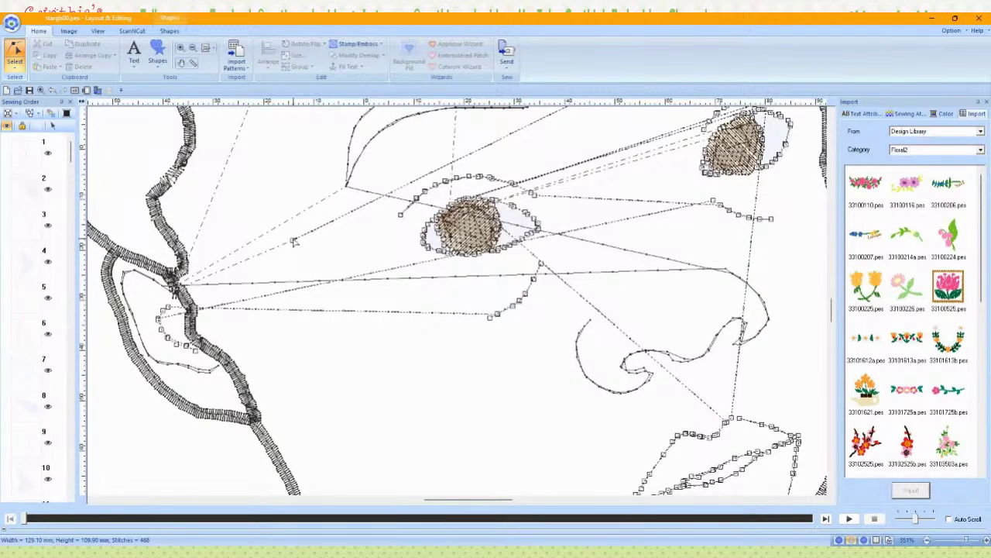
click(293, 240)
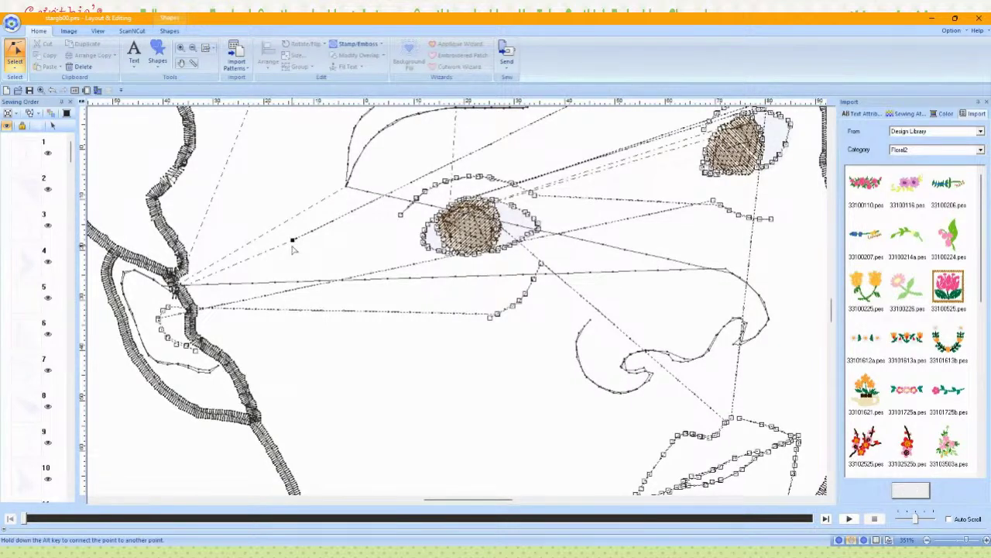
key(Delete)
Step: Switch the design display from stitch view to realistic view, with both eyebrows in sight
scroll(371, 256, up, 3)
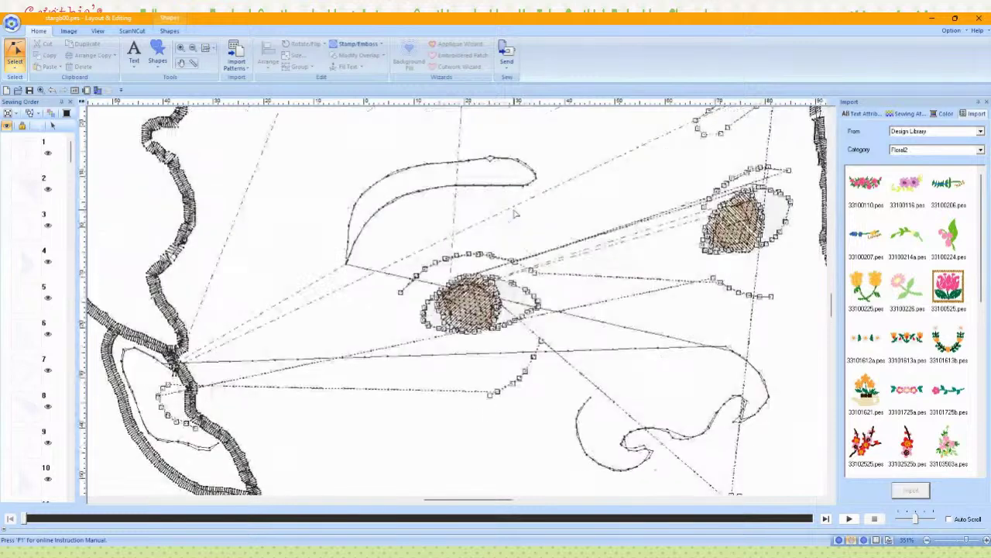
scroll(464, 290, up, 3)
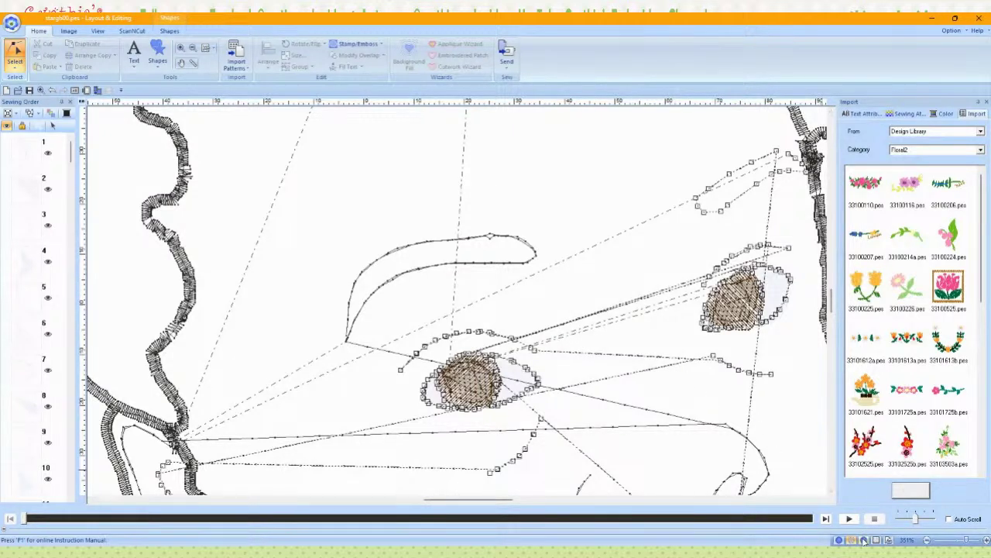
click(862, 540)
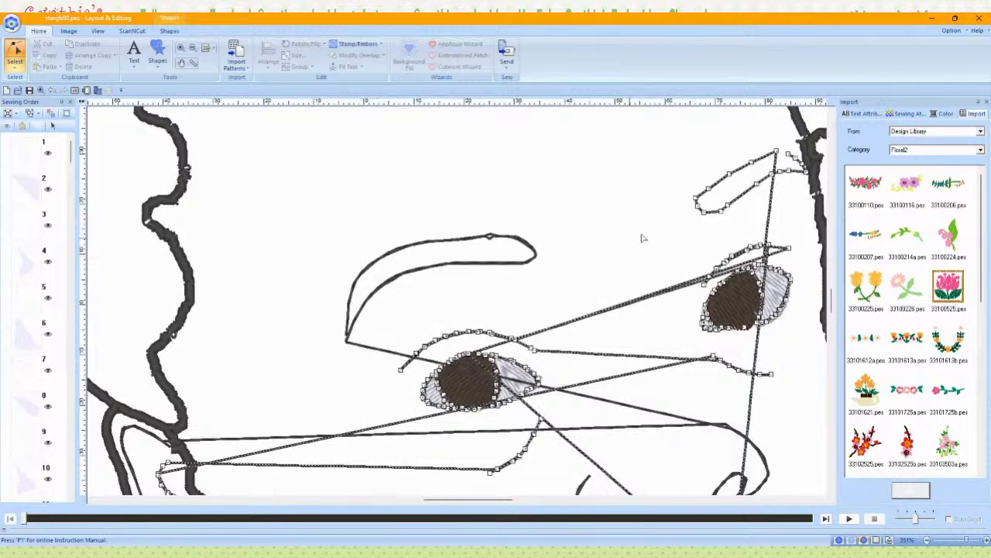
Step: Split the connecting line between the near eyebrow and the nose just beside the eyebrow, and delete the leftover end point
click(379, 348)
click(380, 351)
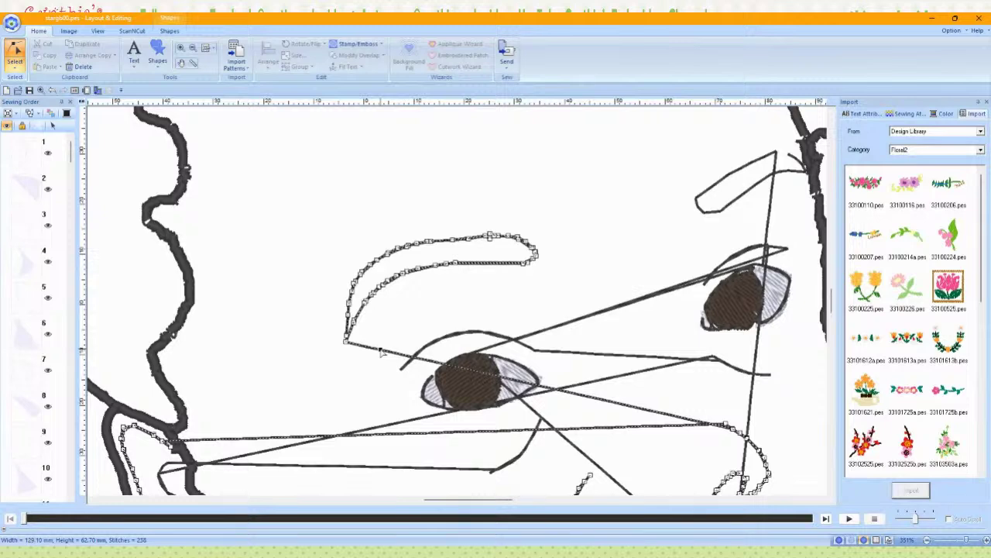
right_click(381, 351)
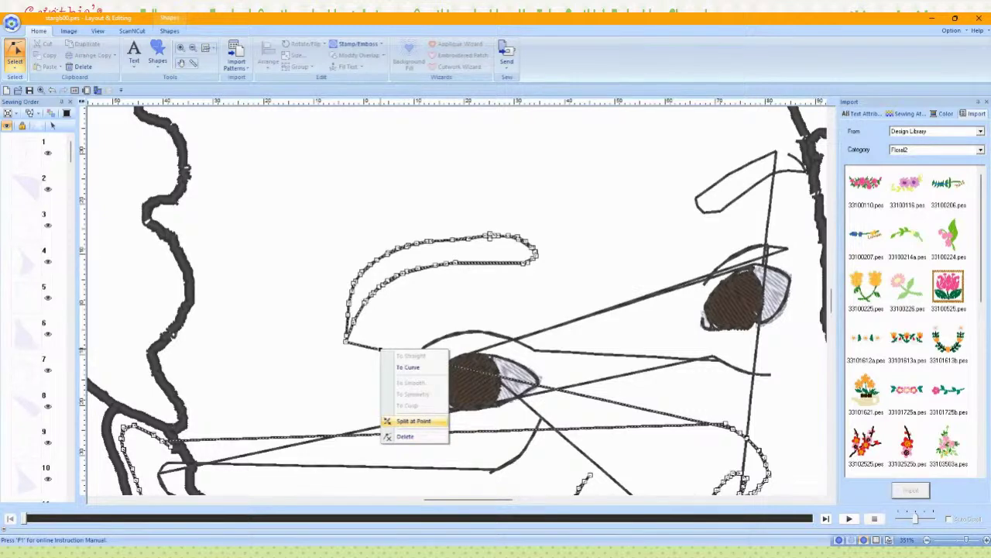
click(414, 421)
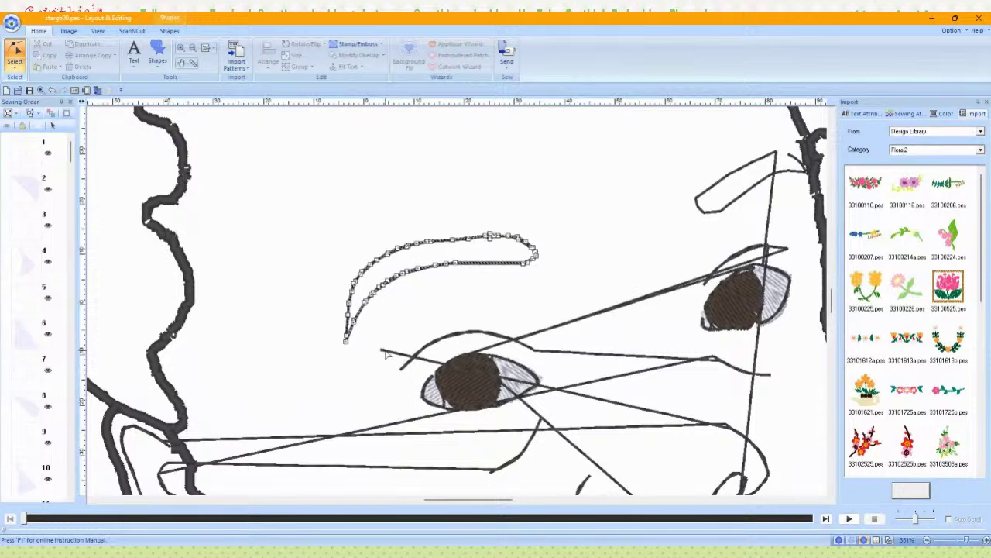
click(385, 352)
click(380, 352)
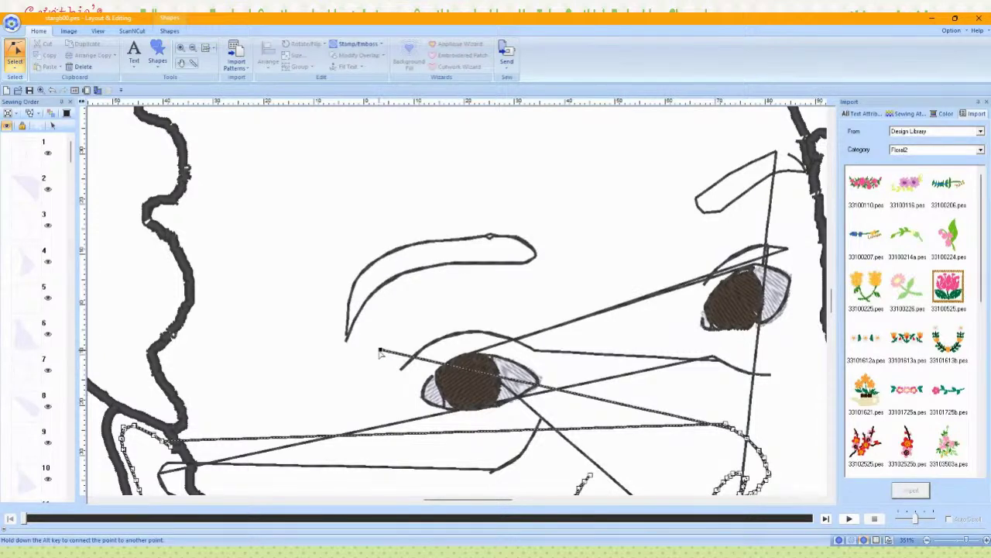
key(Delete)
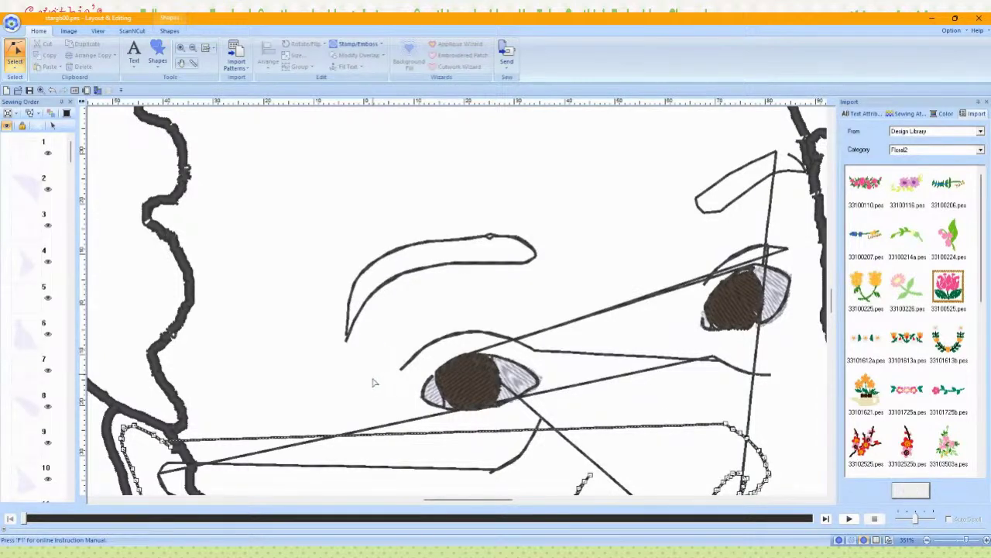
Step: Split the connecting line between the ear and the nose near the ear, and delete the loose end points on both sides
click(234, 440)
right_click(233, 441)
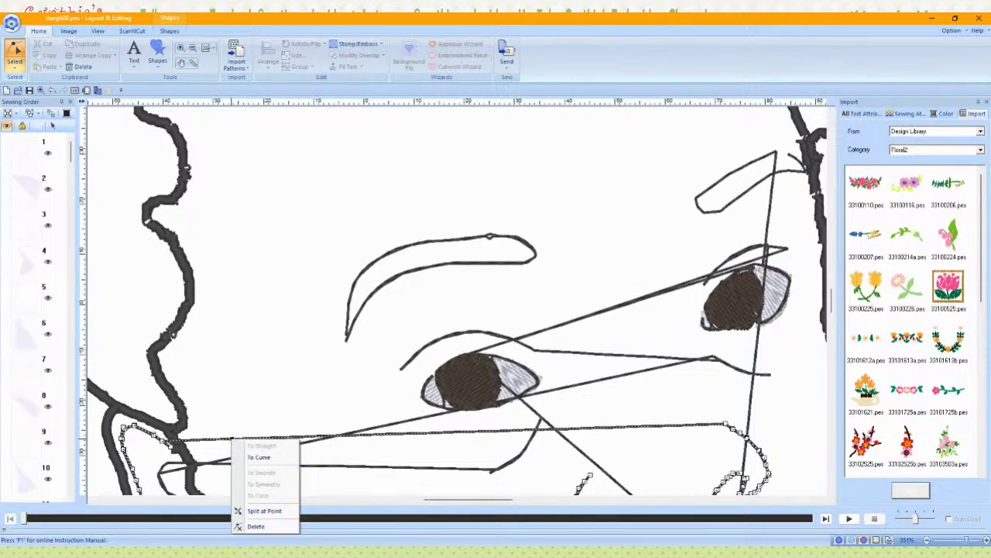
click(264, 511)
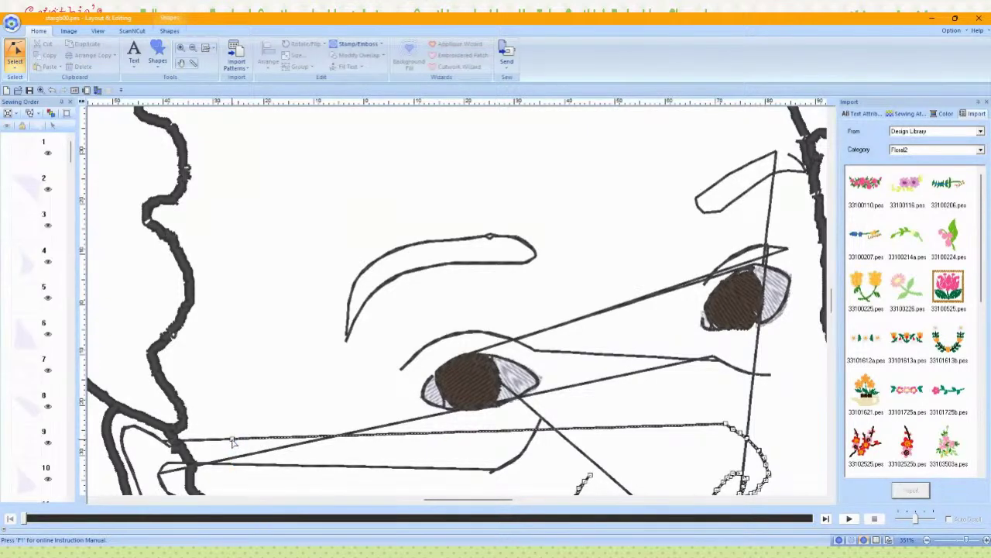
click(233, 441)
key(Delete)
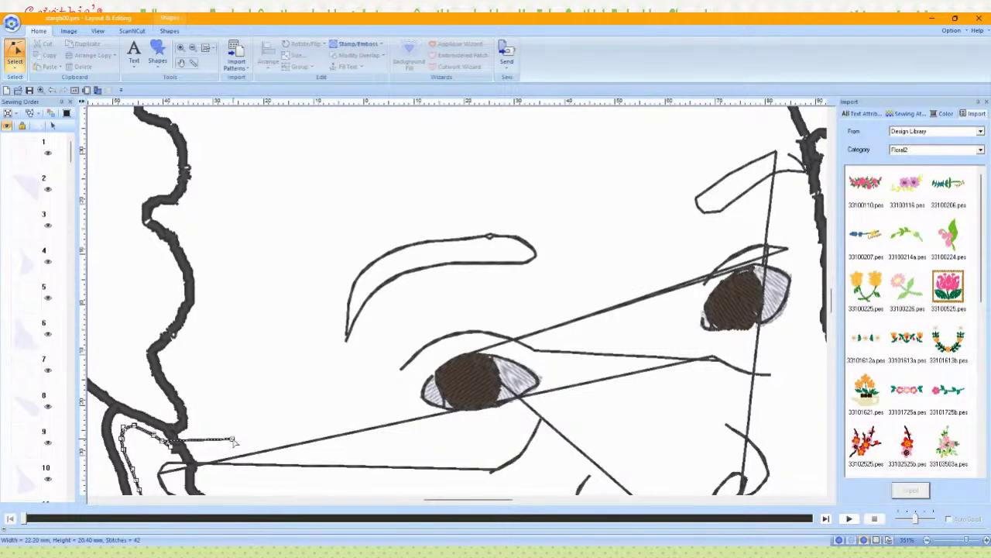
click(232, 440)
key(Delete)
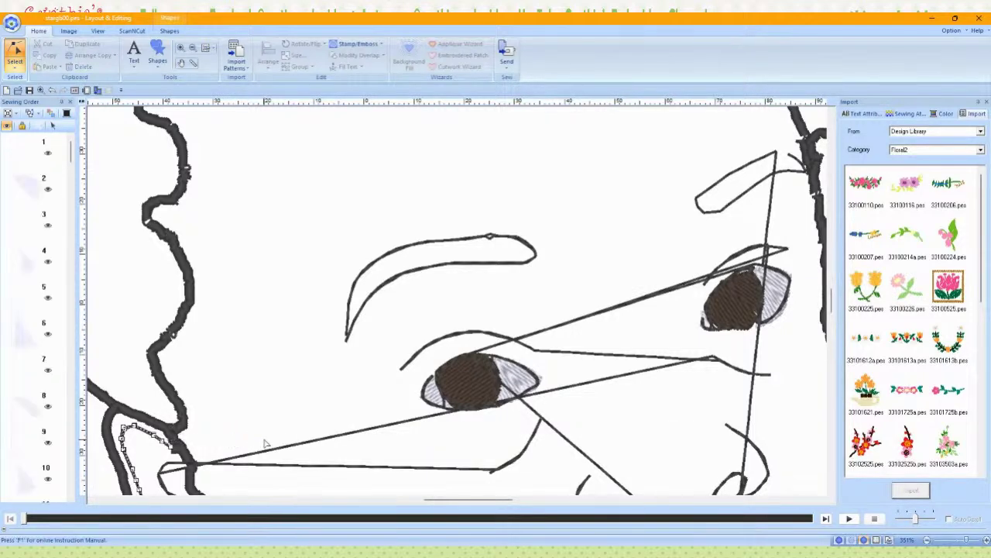
Step: Split the connecting line between the inner ear and the nose bridge, and delete the loose end points on both sides
scroll(267, 435, down, 3)
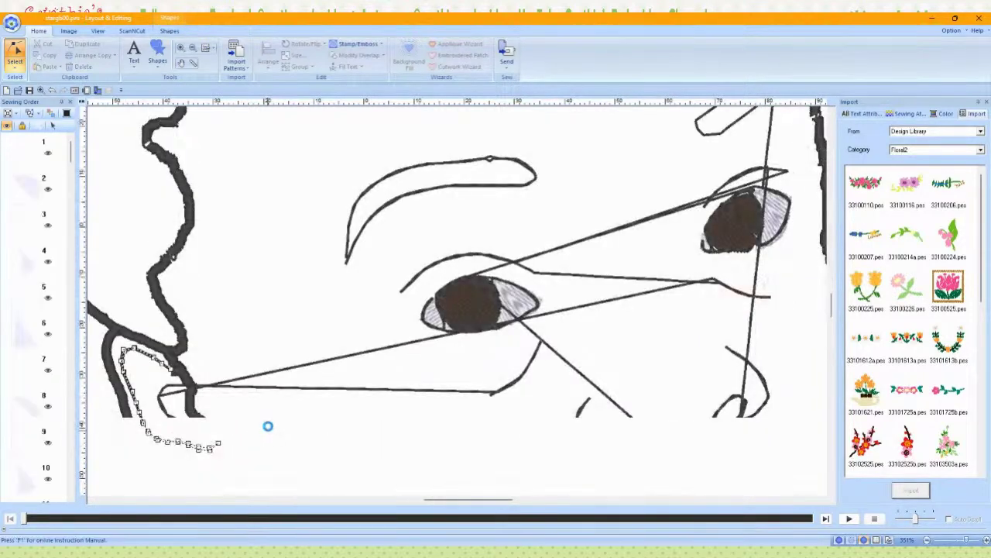
click(278, 371)
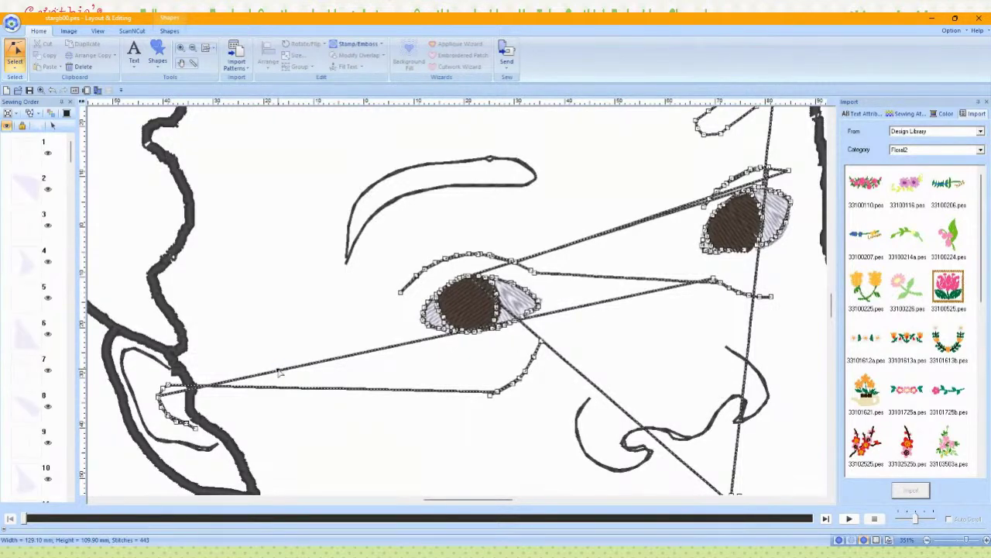
right_click(280, 373)
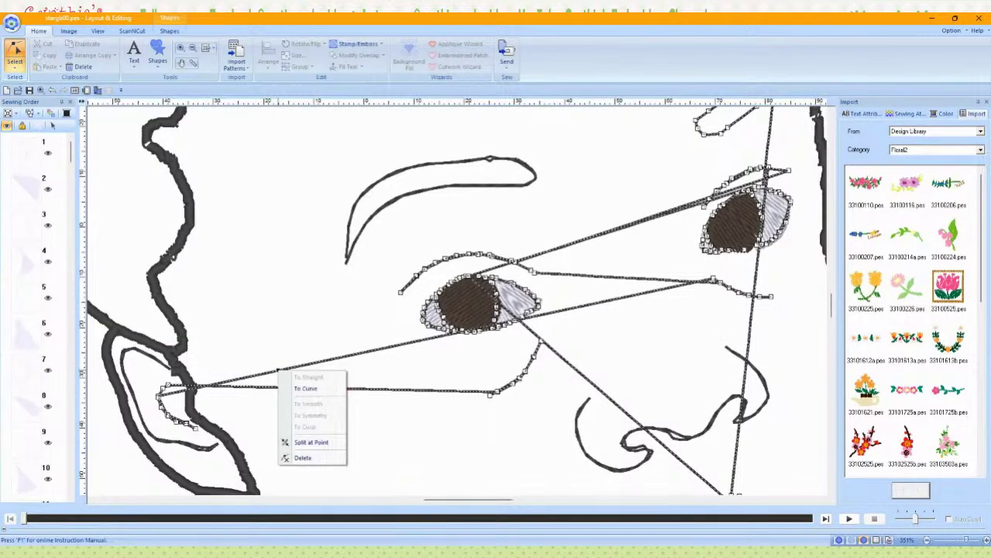
click(297, 442)
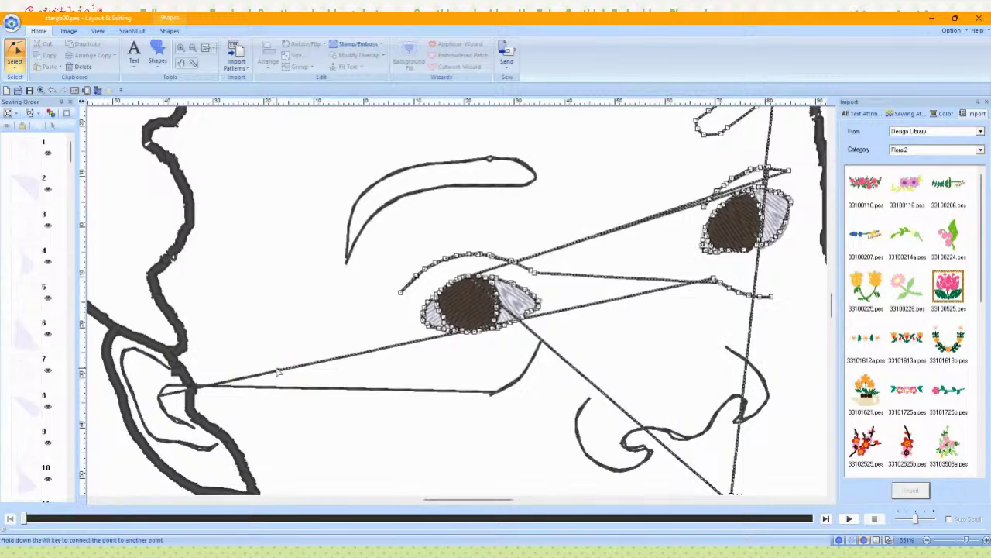
key(Delete)
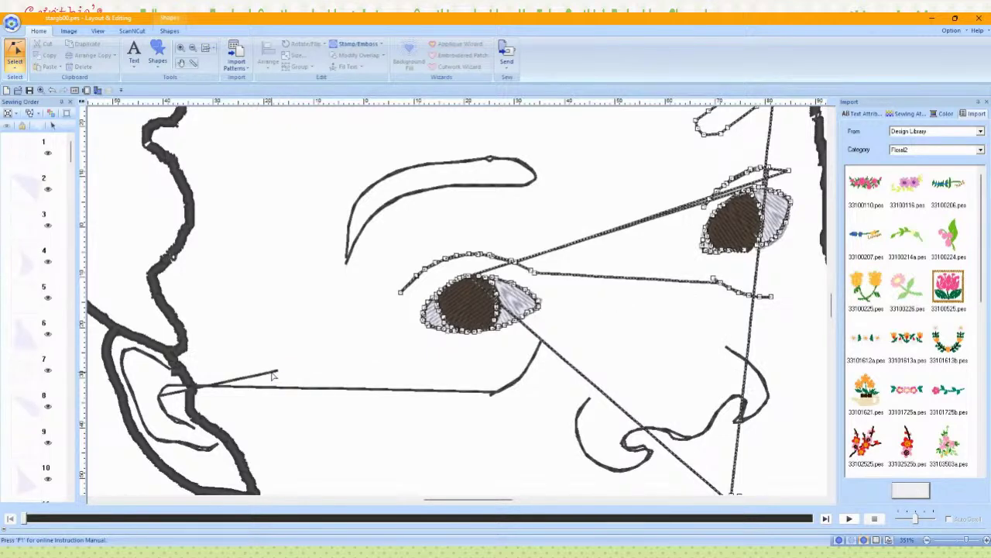
click(273, 374)
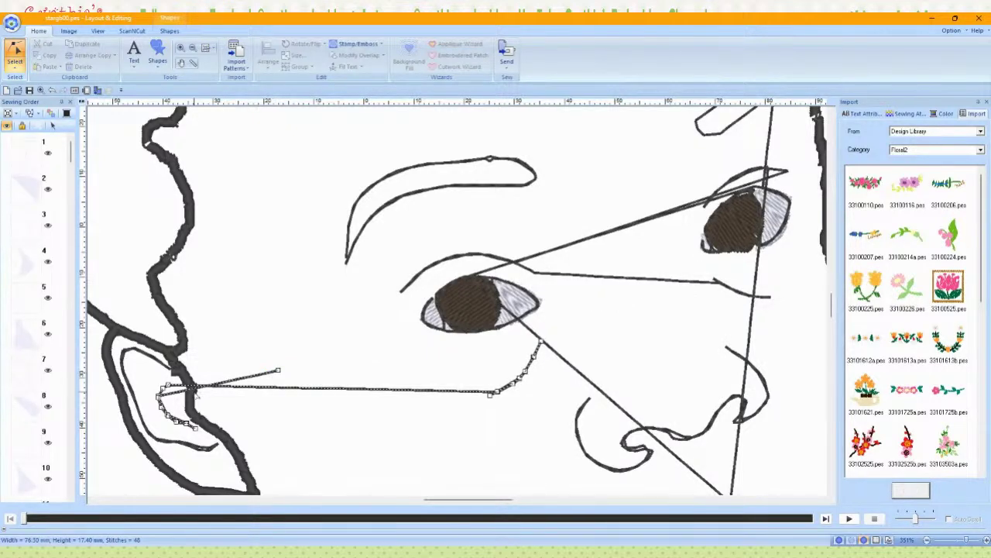
click(177, 392)
drag(177, 392, 193, 383)
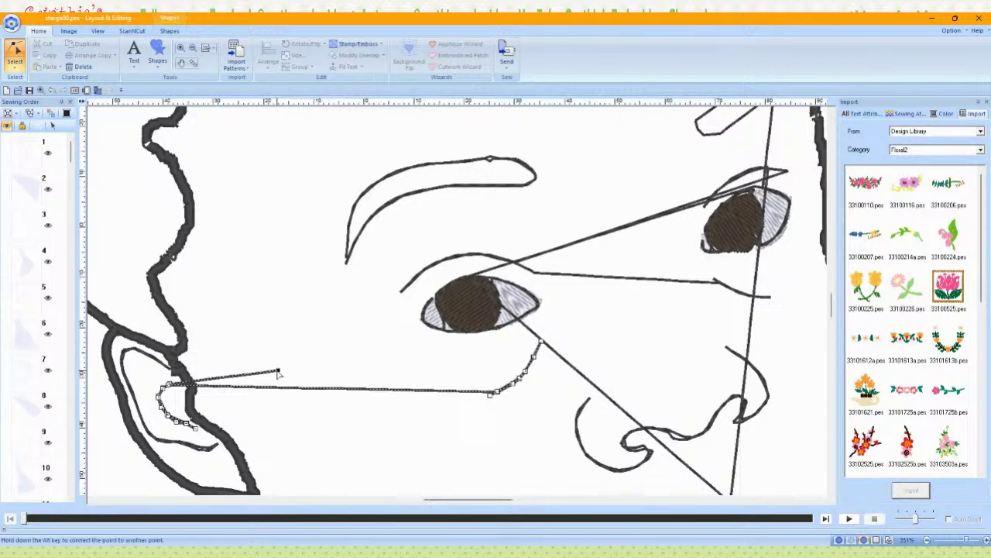
drag(278, 373, 226, 387)
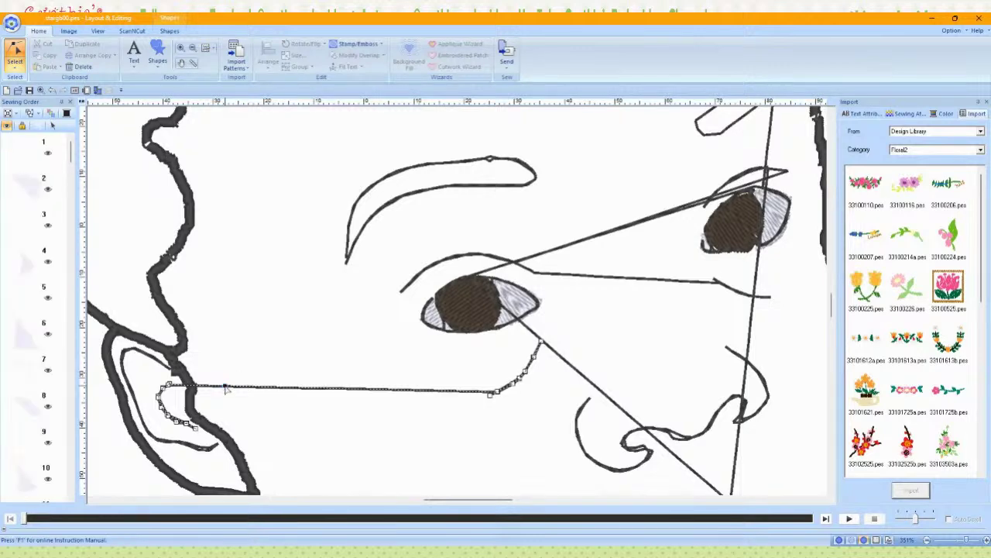
Step: Split the line between the inner ear and the crease below the near eye, and delete the loose end points on both sides
right_click(224, 387)
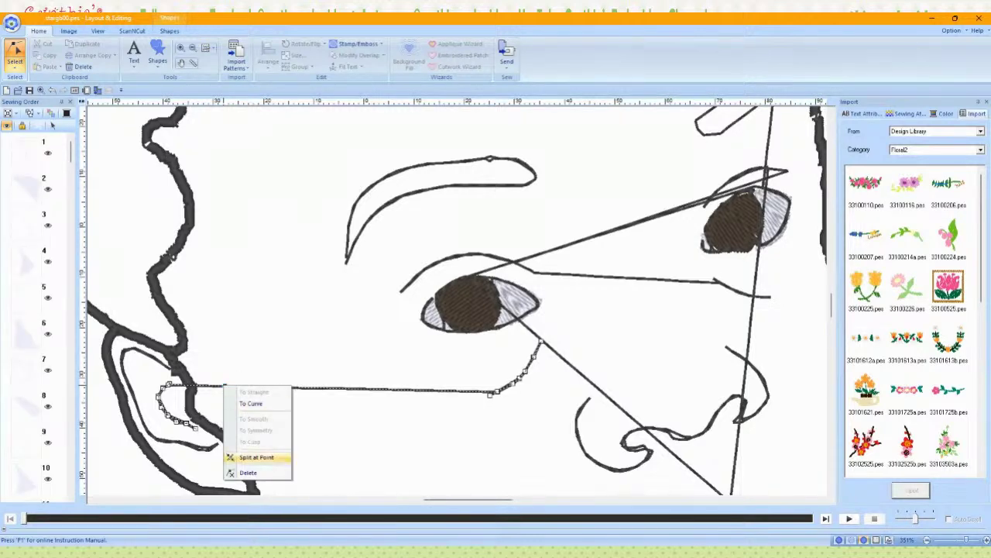
click(255, 459)
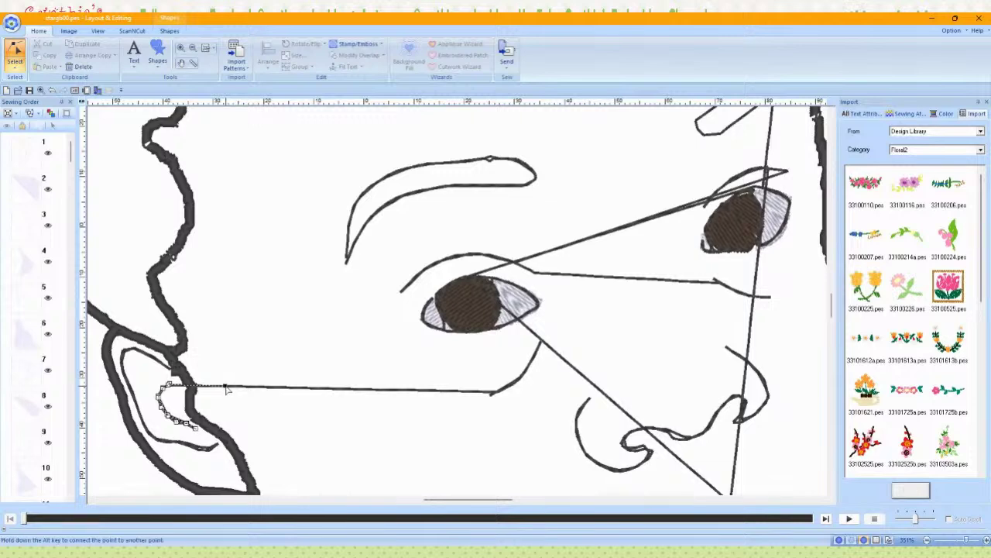
key(Delete)
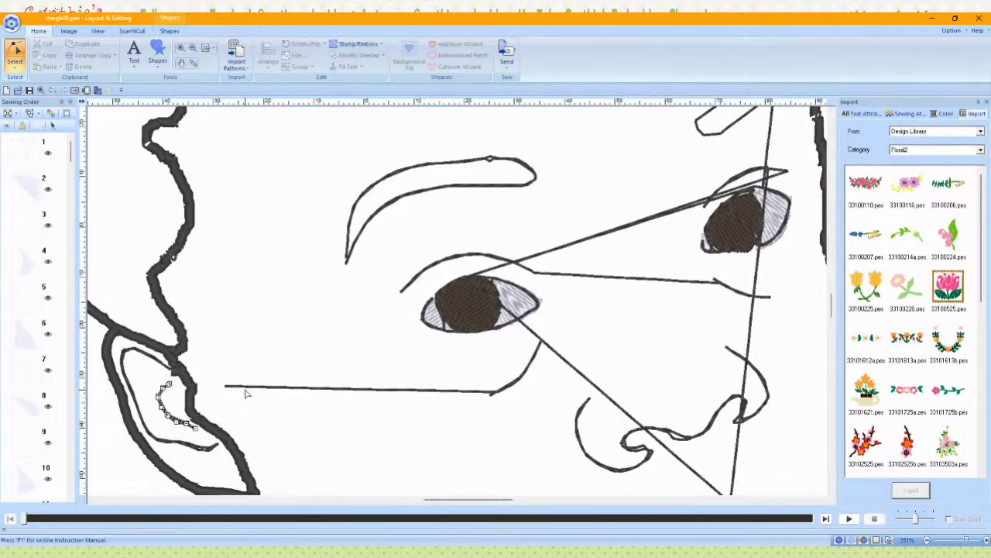
click(245, 388)
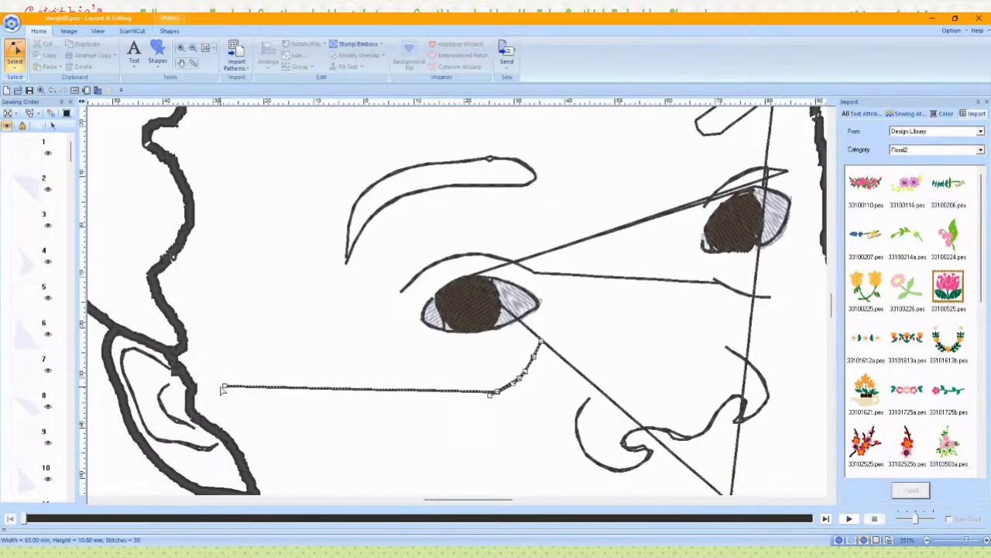
click(225, 387)
key(Delete)
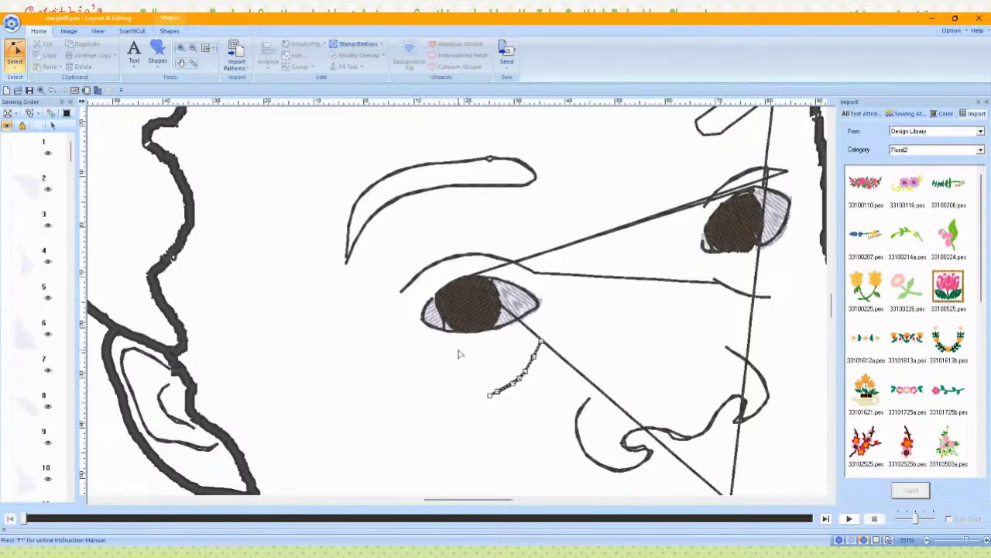
Step: Split the line between the near eye and the mouth just past the under-eye crease, and delete the loose end points on both sides
click(565, 365)
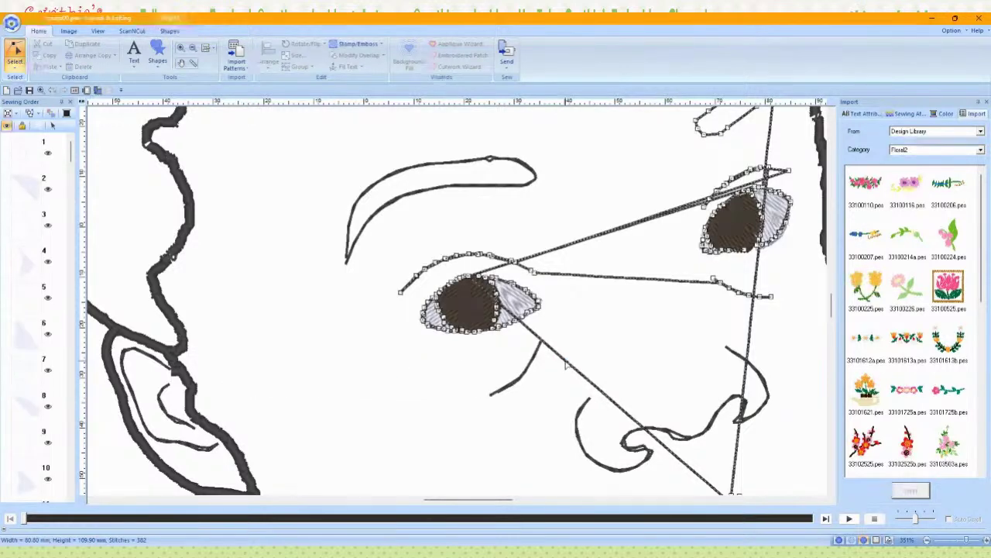
right_click(566, 362)
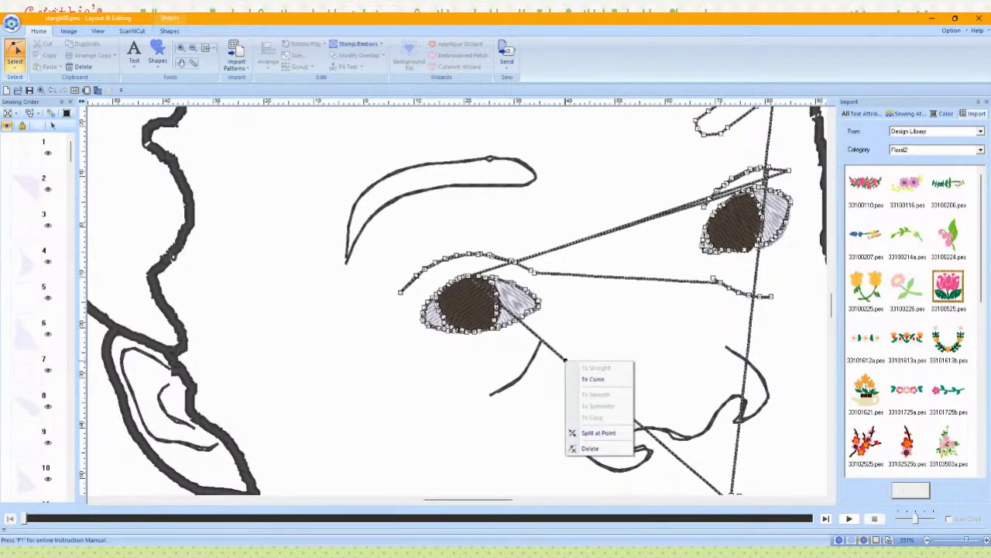
click(596, 433)
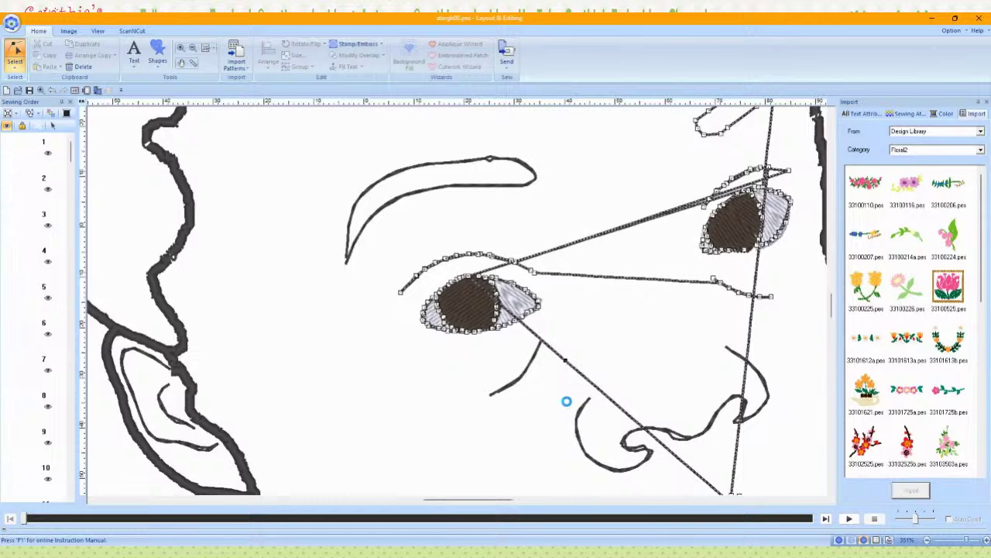
click(565, 361)
key(Delete)
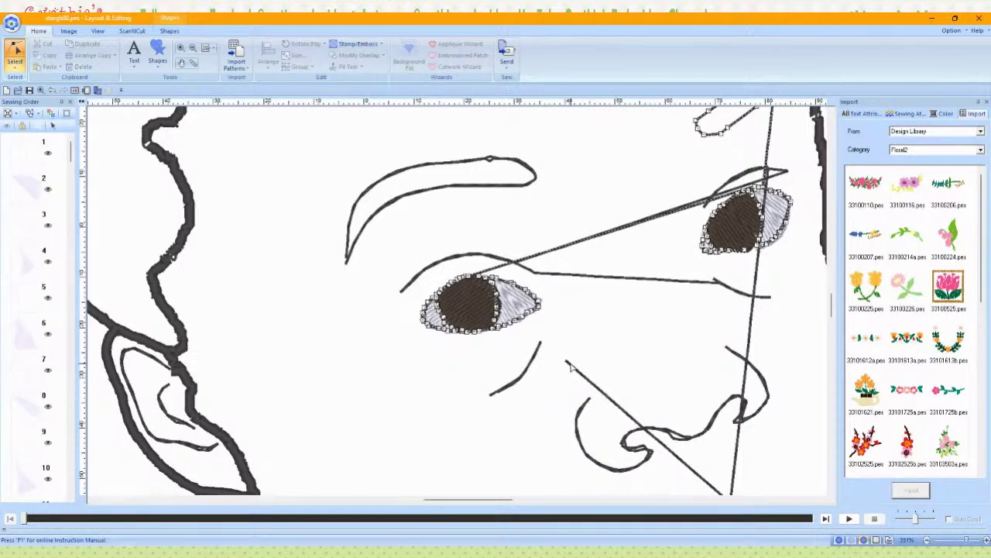
click(567, 366)
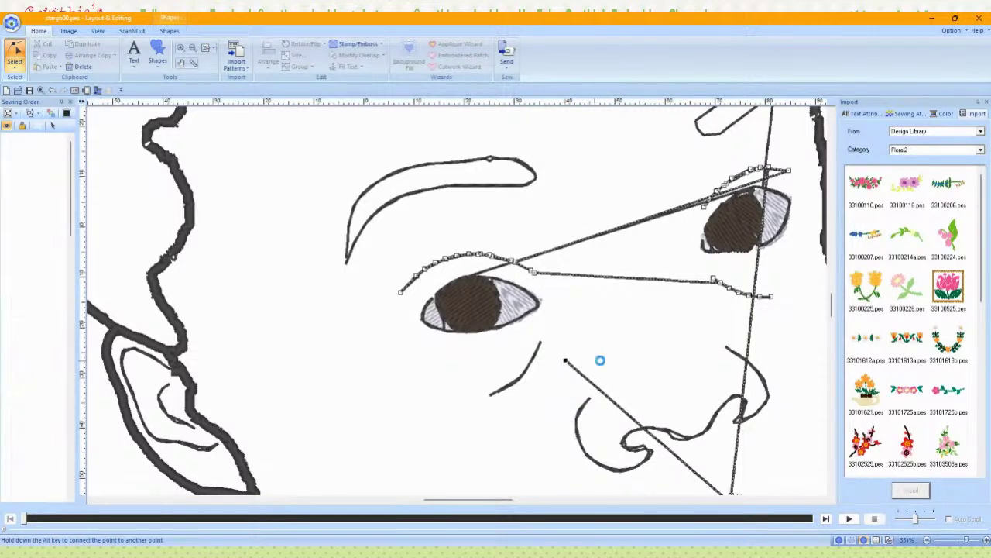
key(Delete)
Step: Split the line between the far eyelid crease and the upper lip just below the nose, and delete both loose end points
scroll(600, 356, down, 2)
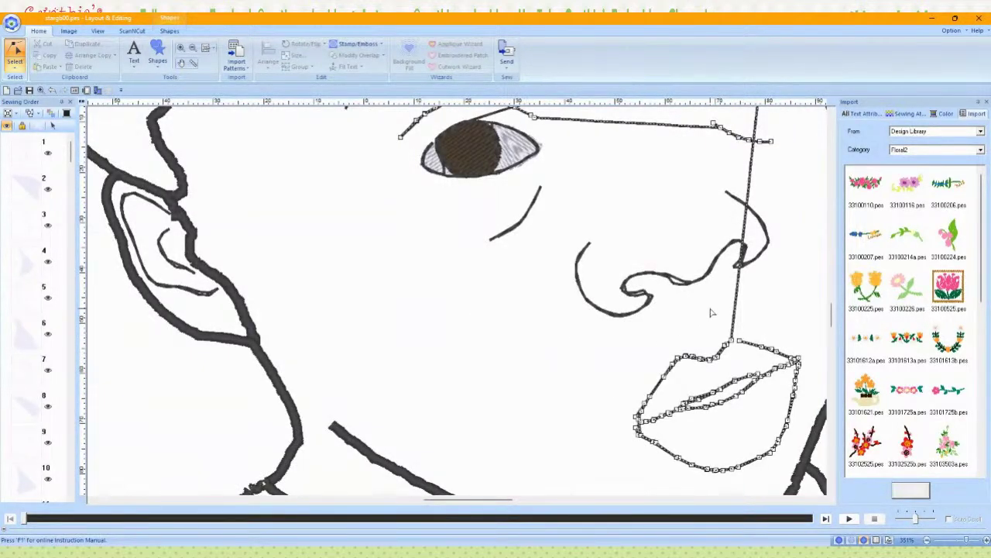
click(738, 300)
right_click(737, 299)
click(766, 368)
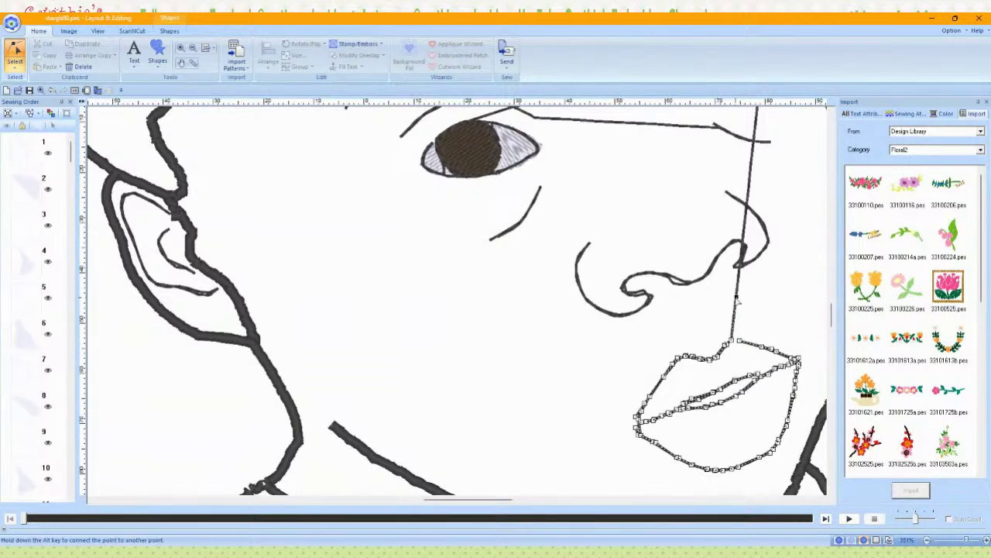
key(Delete)
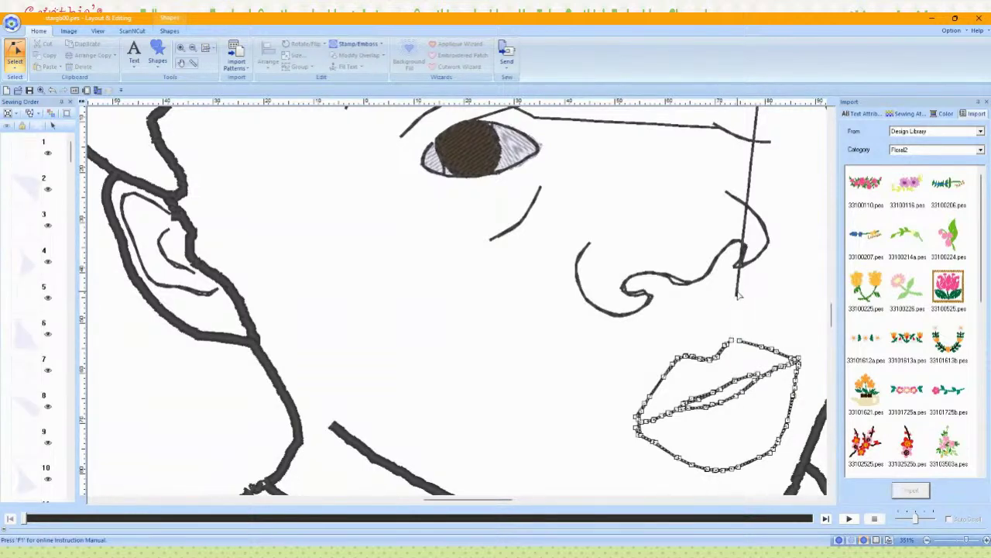
click(737, 296)
click(736, 297)
key(Delete)
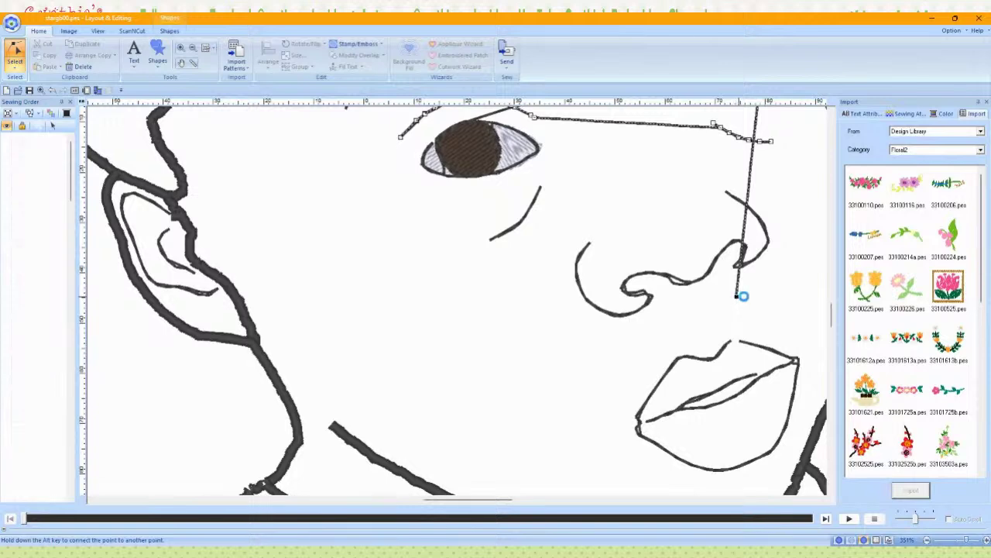
Step: Split the line between the near eyelid crease and the short nose bridge line midway, and delete the loose end points on both sides
scroll(785, 254, up, 1)
scroll(785, 255, up, 2)
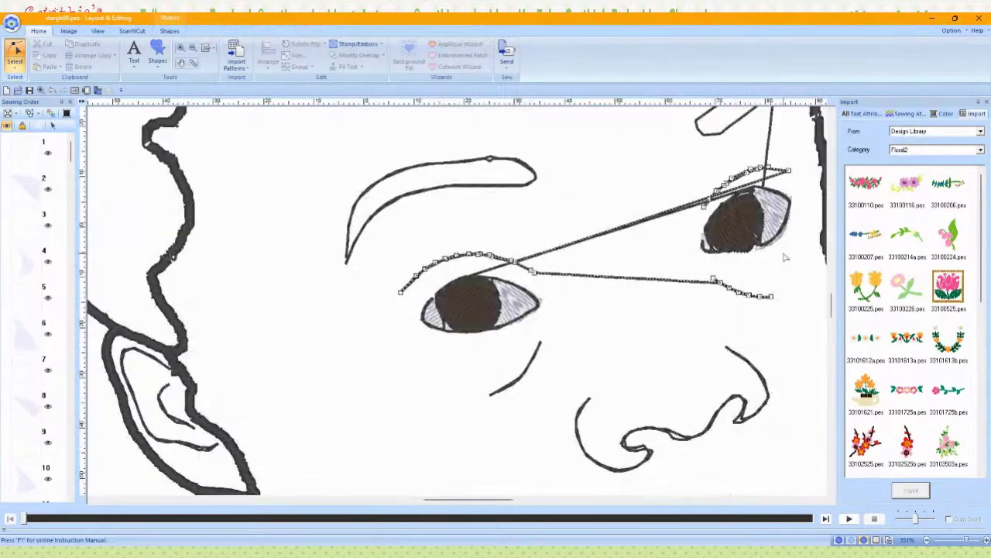
scroll(785, 257, up, 2)
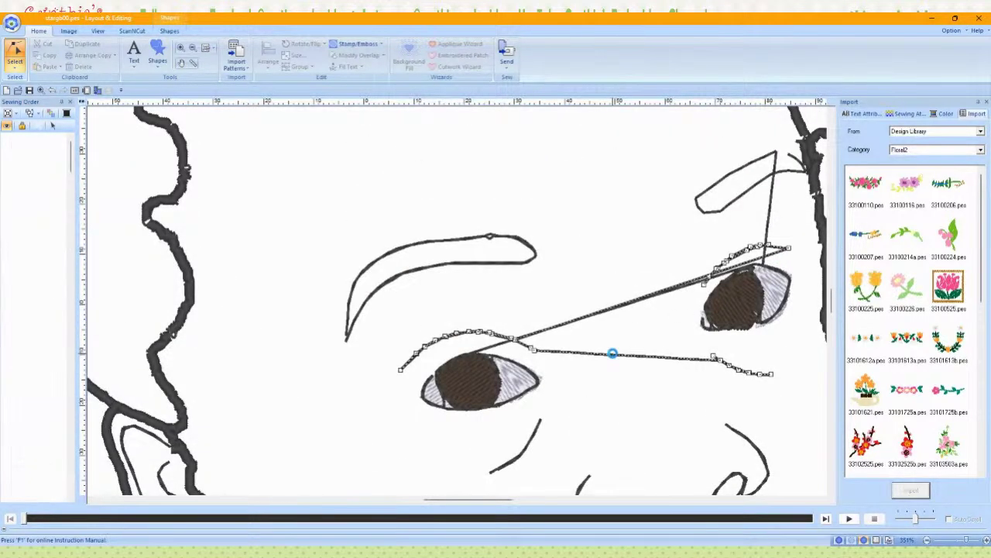
click(613, 355)
right_click(613, 357)
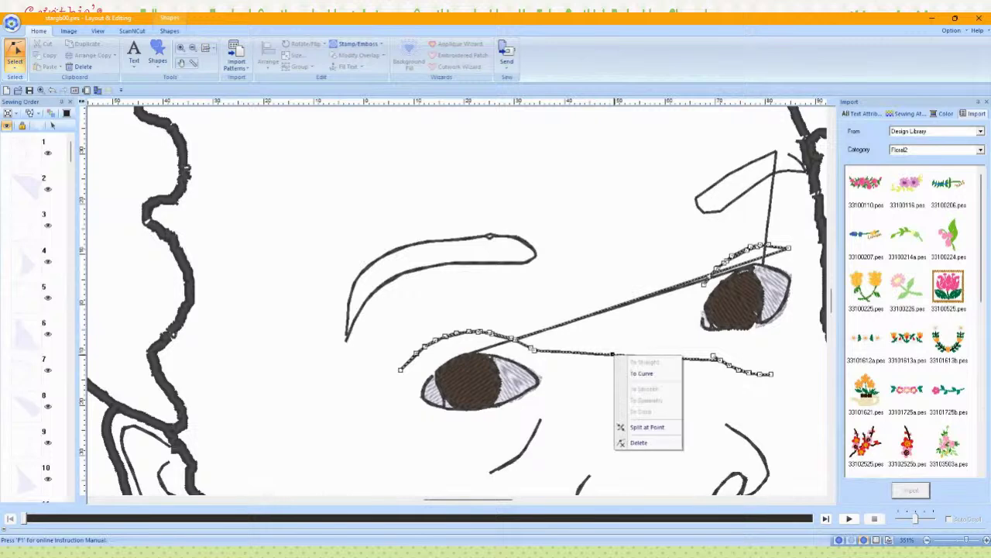
click(645, 427)
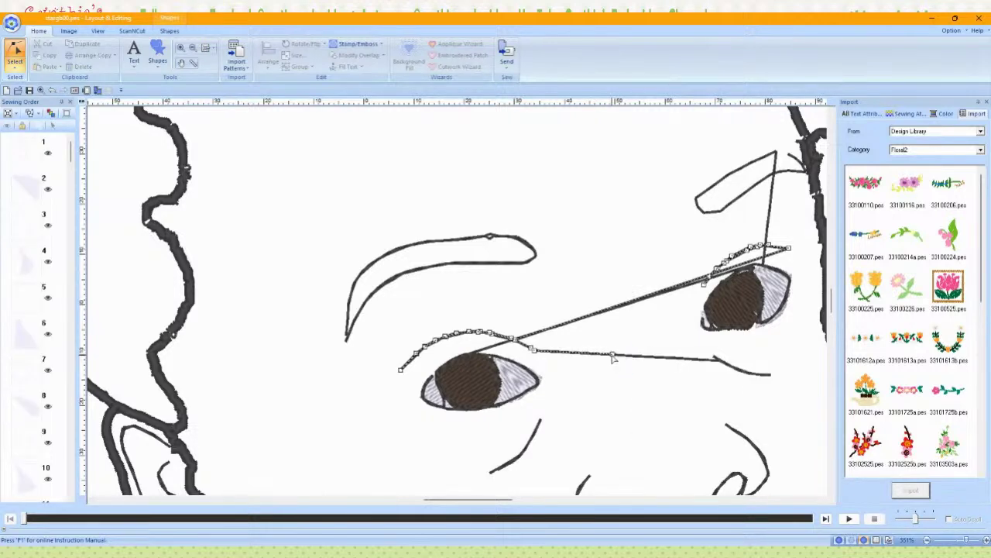
key(Delete)
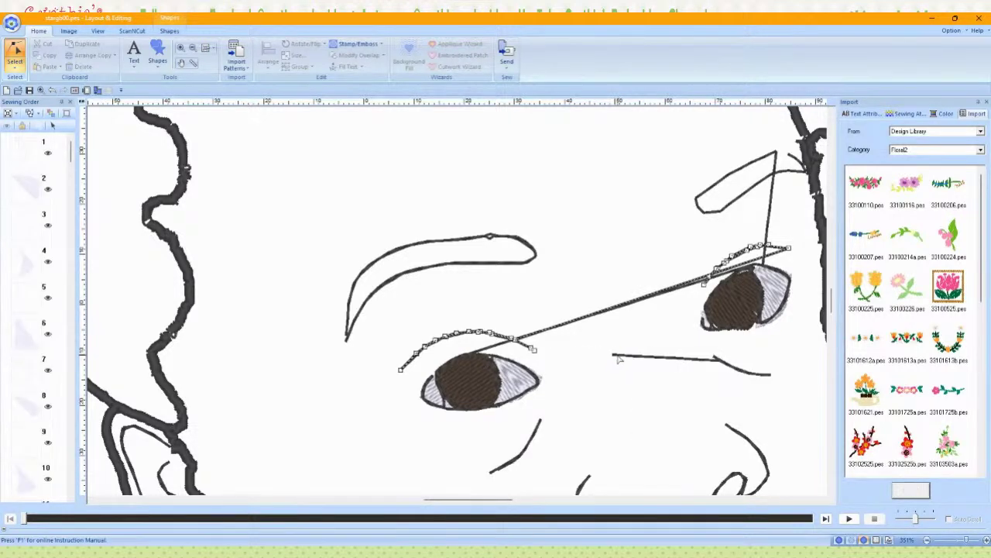
click(619, 359)
click(613, 357)
key(Delete)
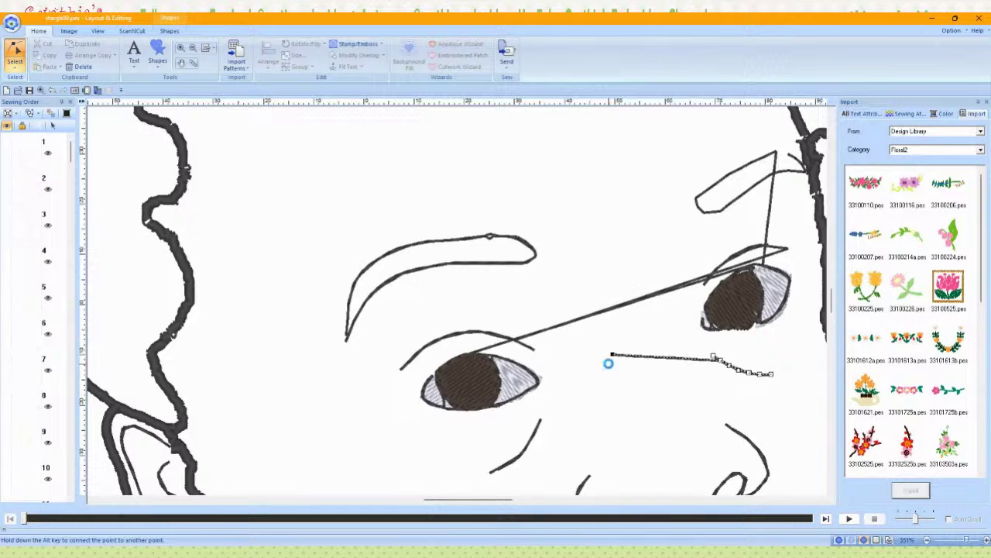
Step: Pull the line between the two eyelid creases clear of the overlapping line, split it there and delete the far side's end point
click(596, 317)
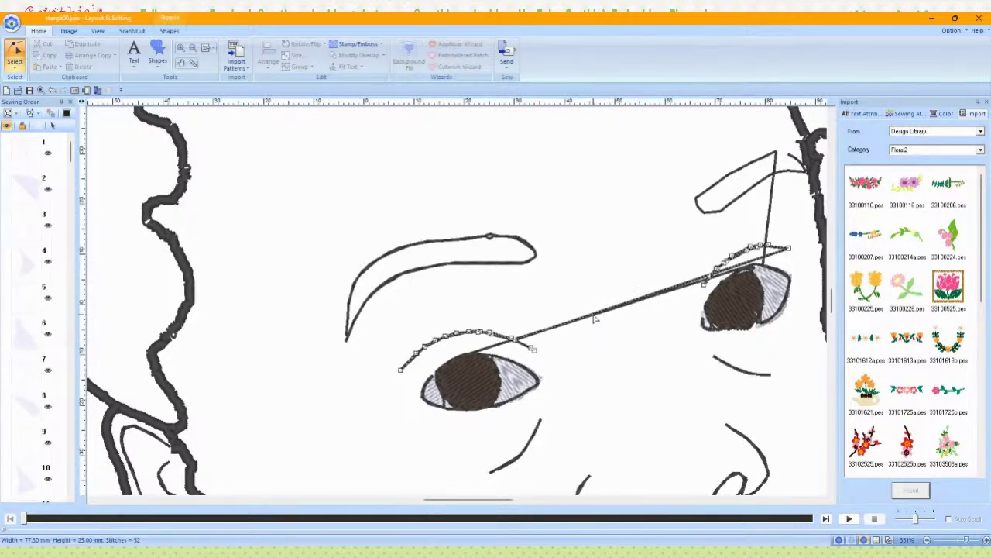
click(594, 316)
drag(594, 316, 629, 370)
right_click(628, 368)
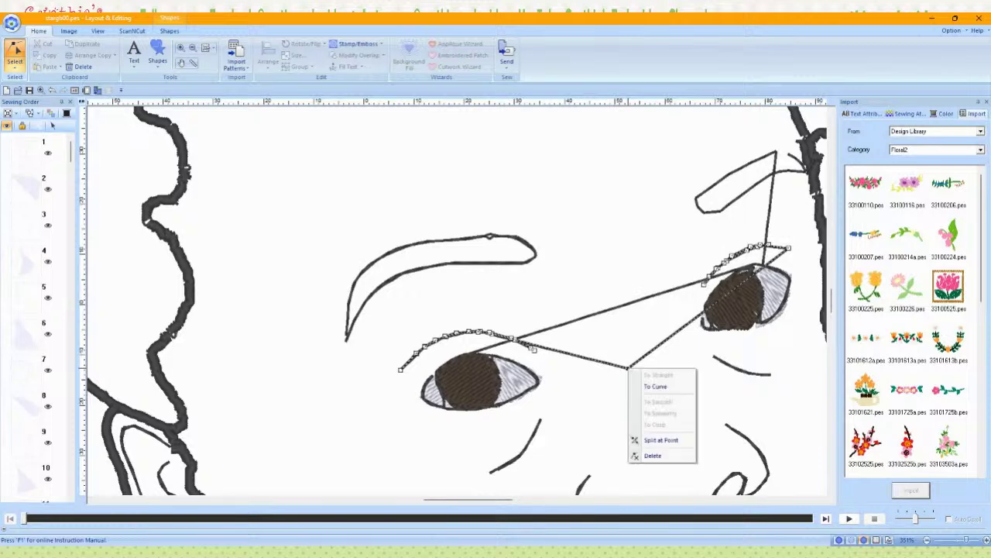
click(661, 440)
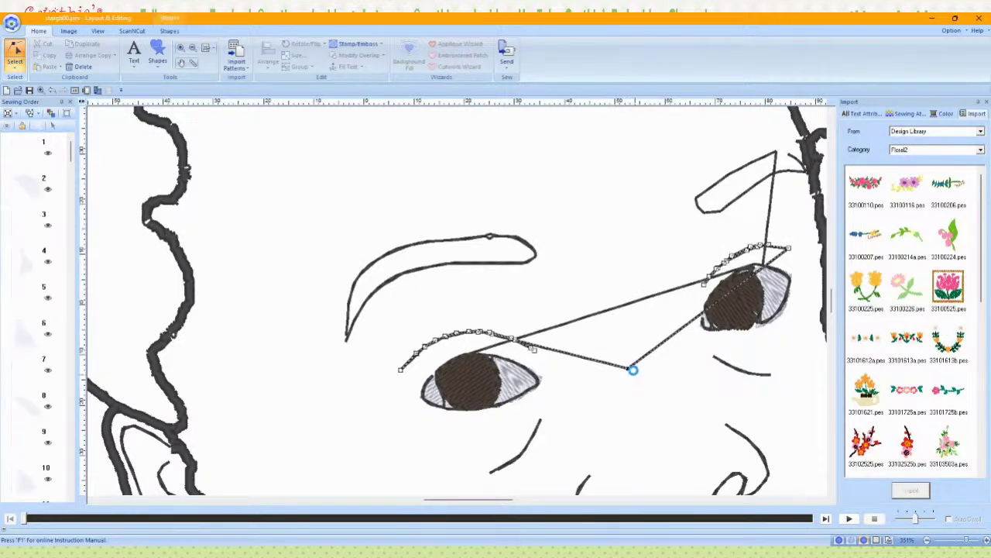
key(Delete)
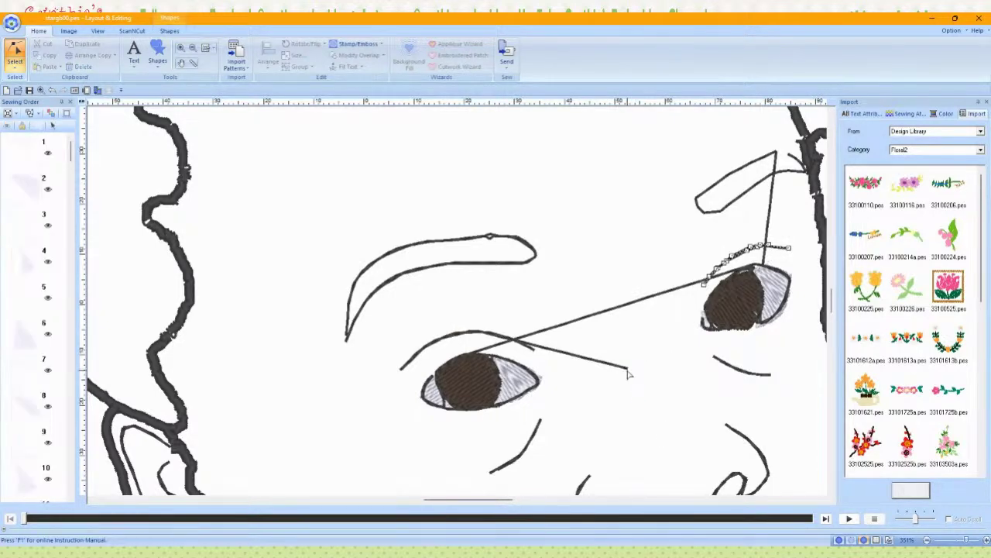
Step: Delete the loose end point trailing from the near eyelid crease so its line stops at the end of the crease
click(624, 370)
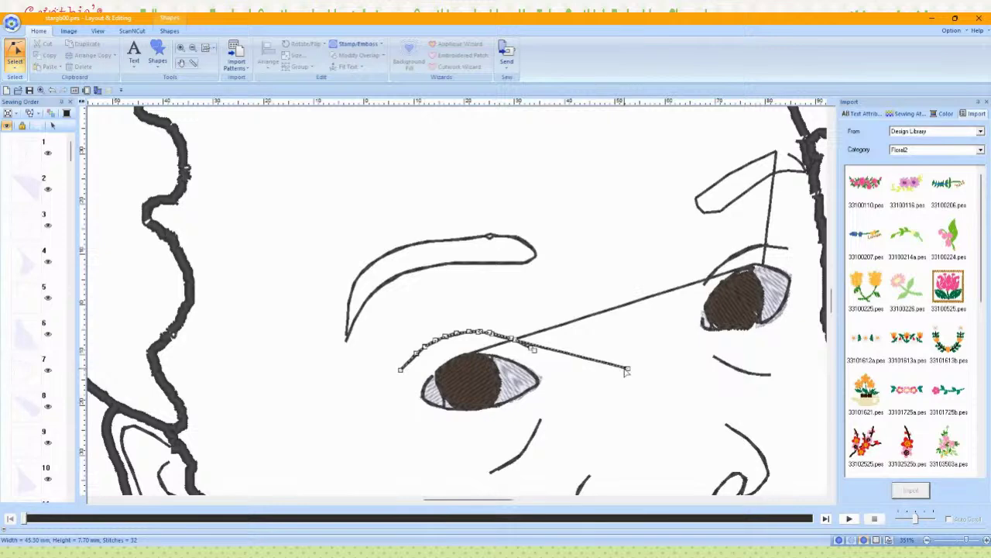
click(628, 369)
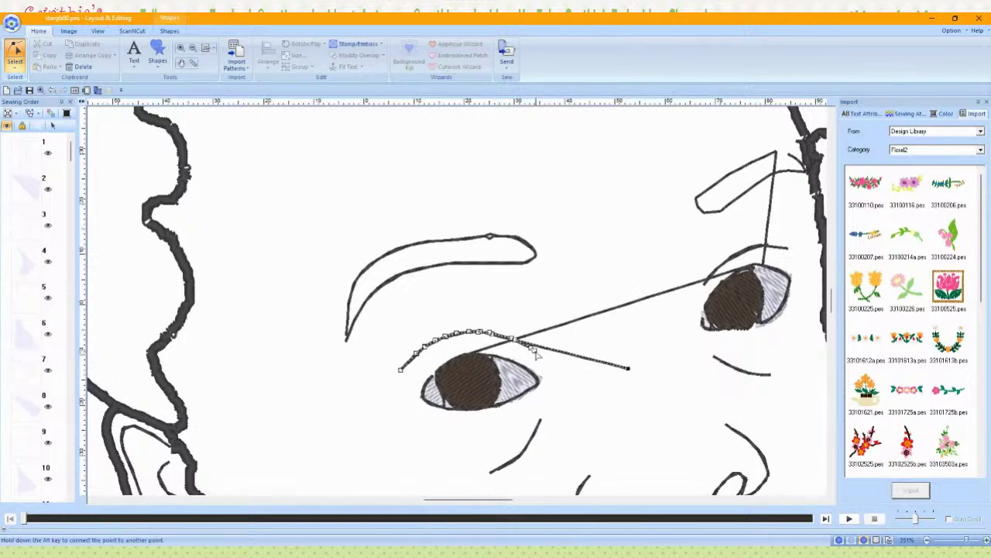
drag(535, 350, 535, 351)
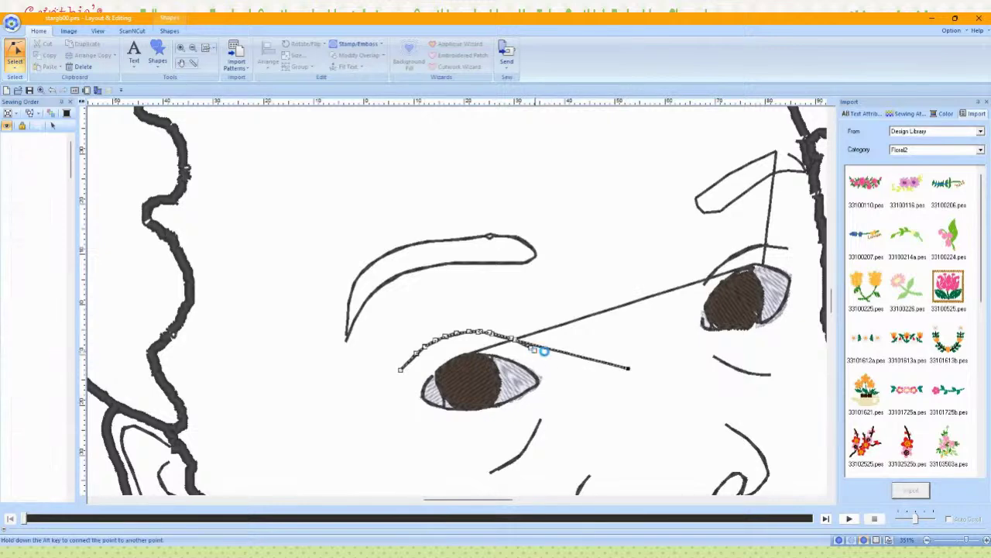
Step: Split the line between the two eyes midway and delete the loose end points on both sides
click(592, 319)
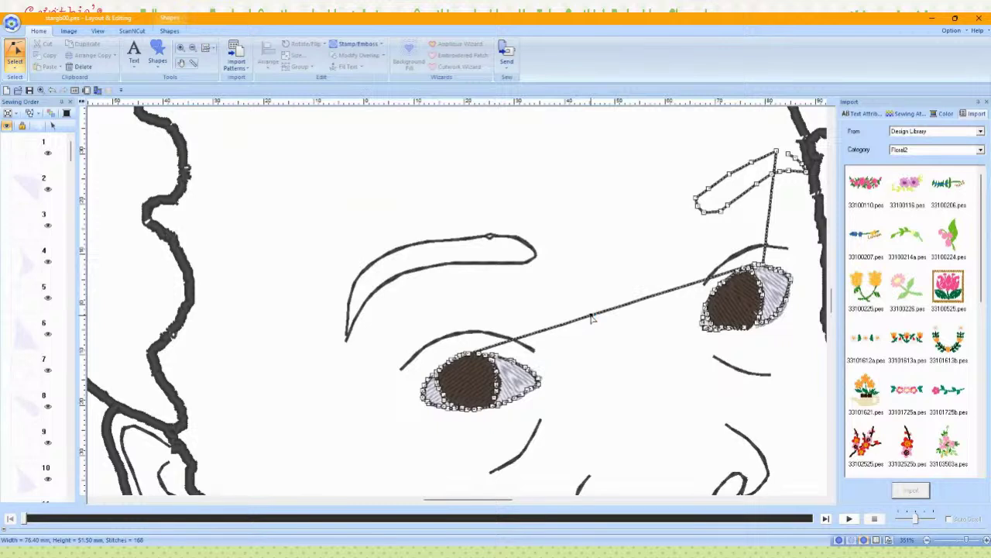
right_click(591, 318)
click(619, 389)
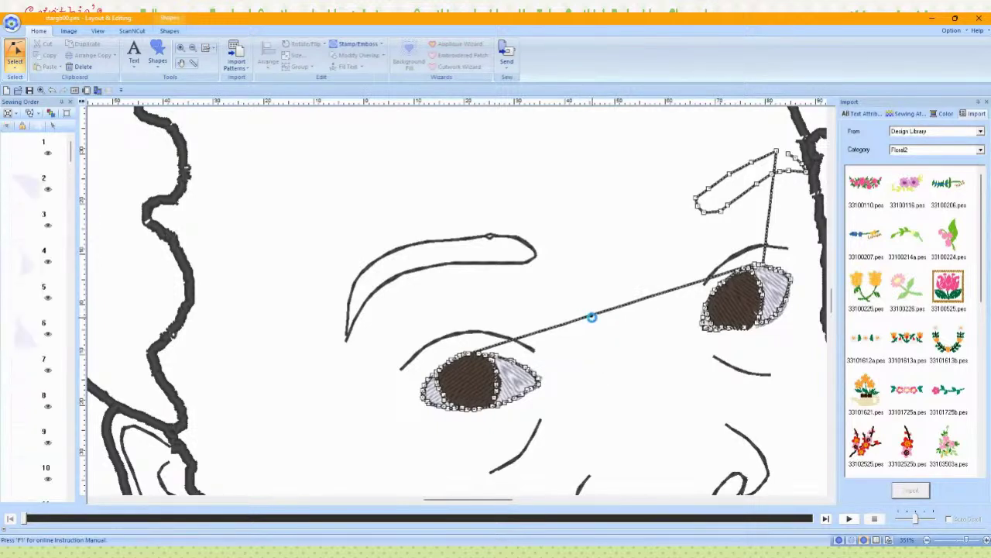
click(591, 318)
key(Delete)
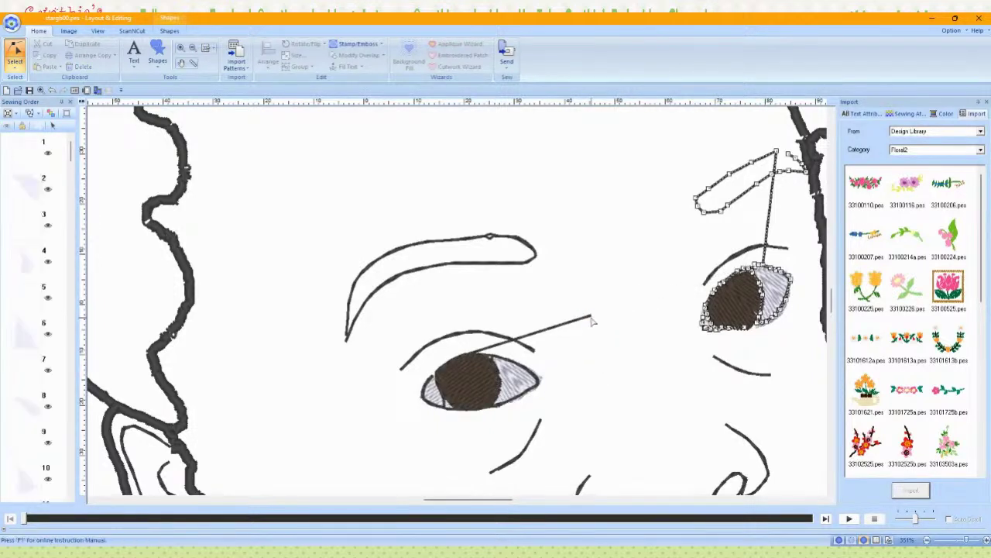
click(591, 318)
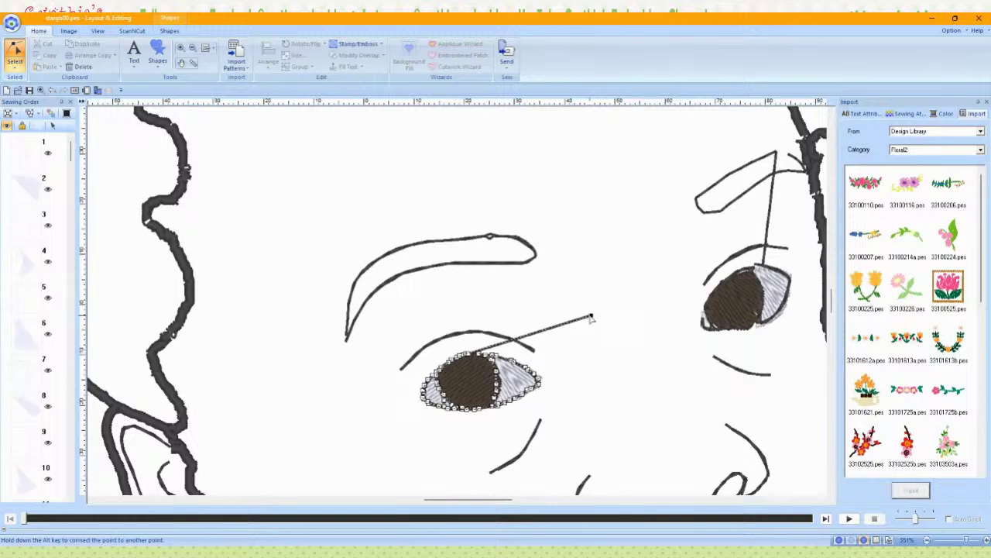
key(Delete)
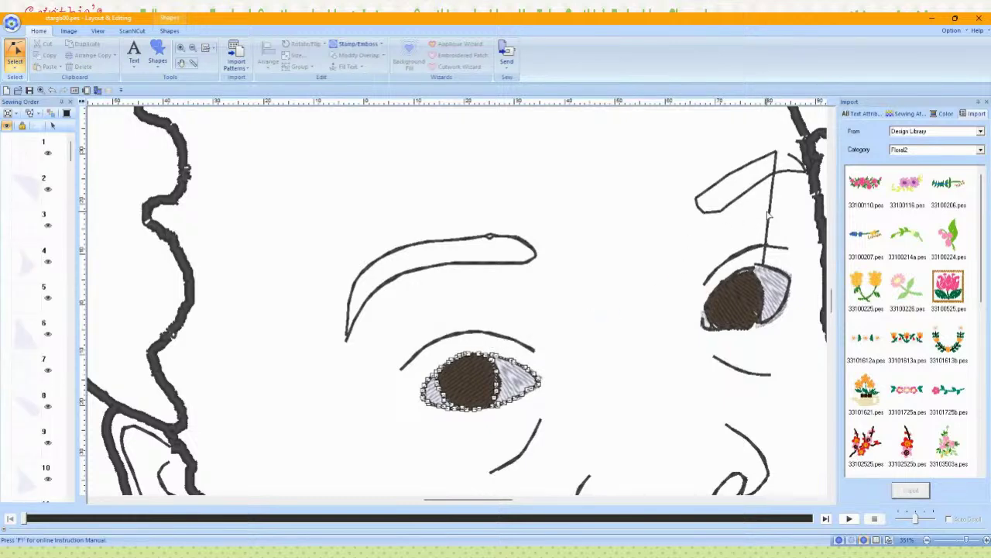
Step: Split the line between the far eye and the far eyebrow midway and delete both loose end points
click(770, 214)
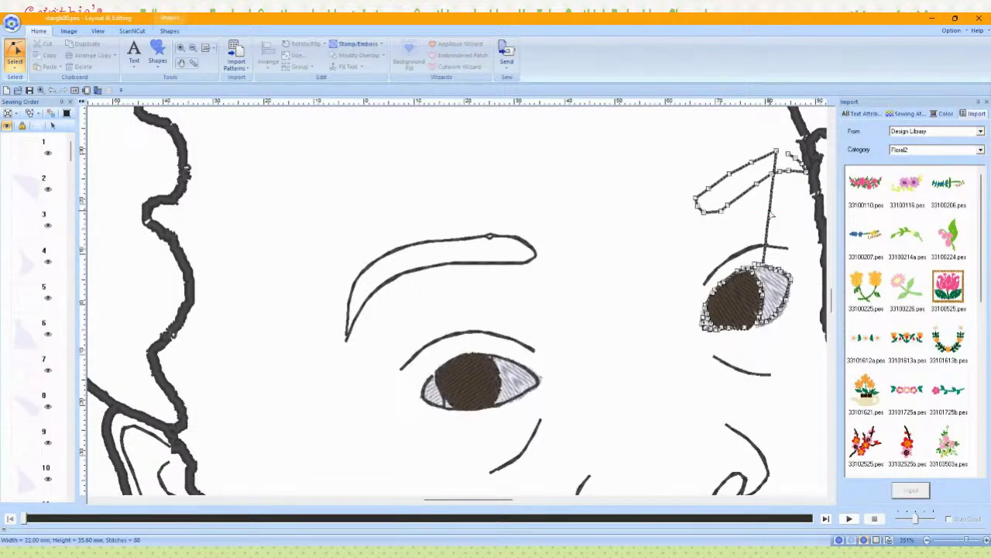
right_click(769, 211)
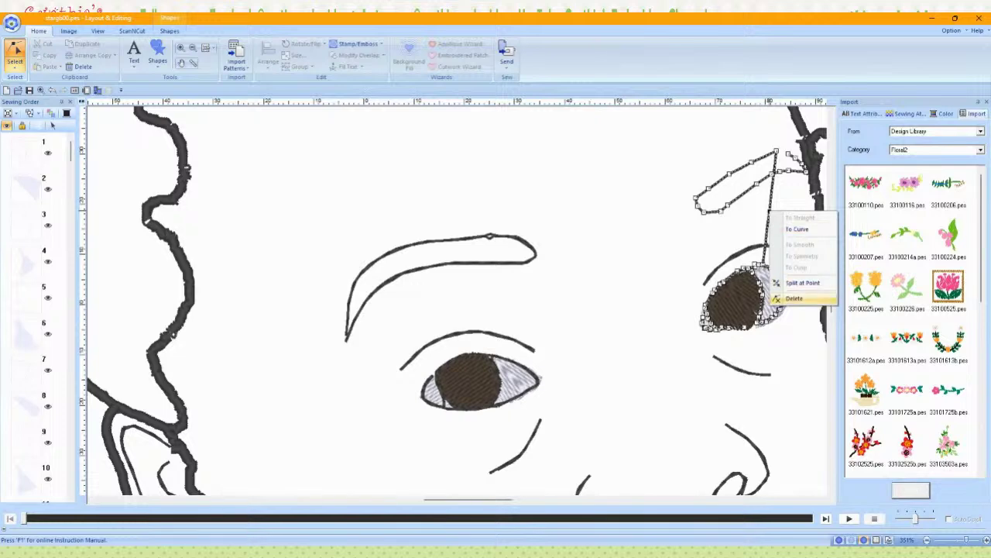
click(801, 282)
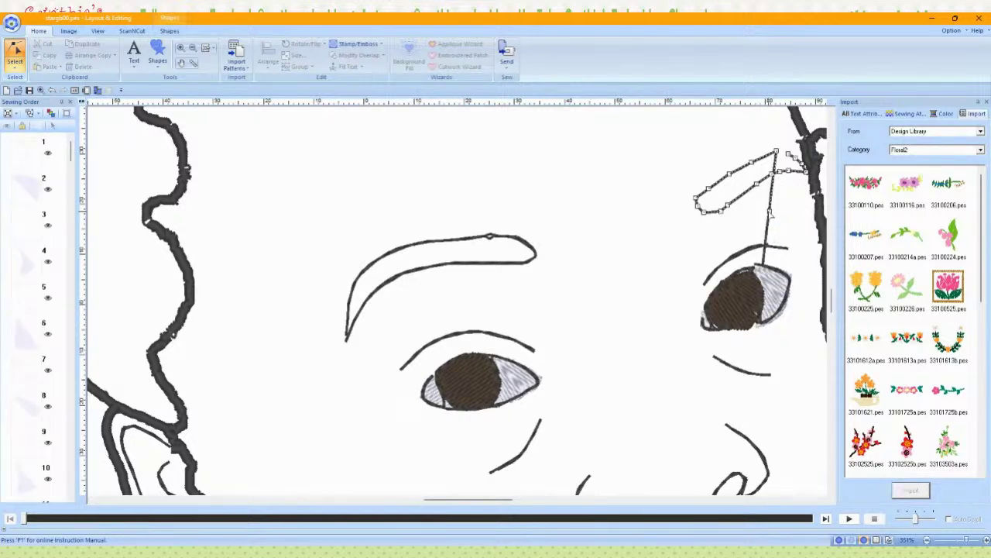
click(769, 212)
key(Delete)
click(769, 213)
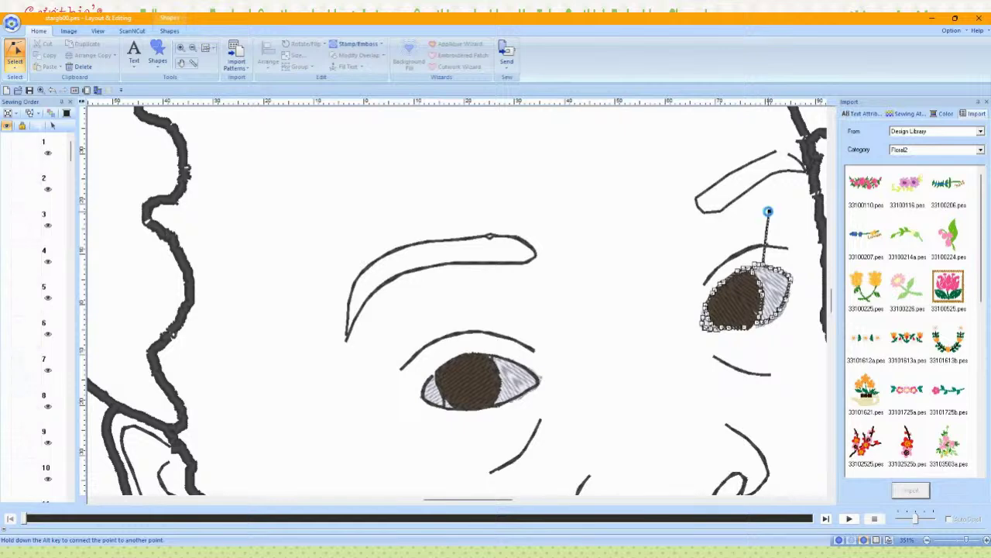
key(Delete)
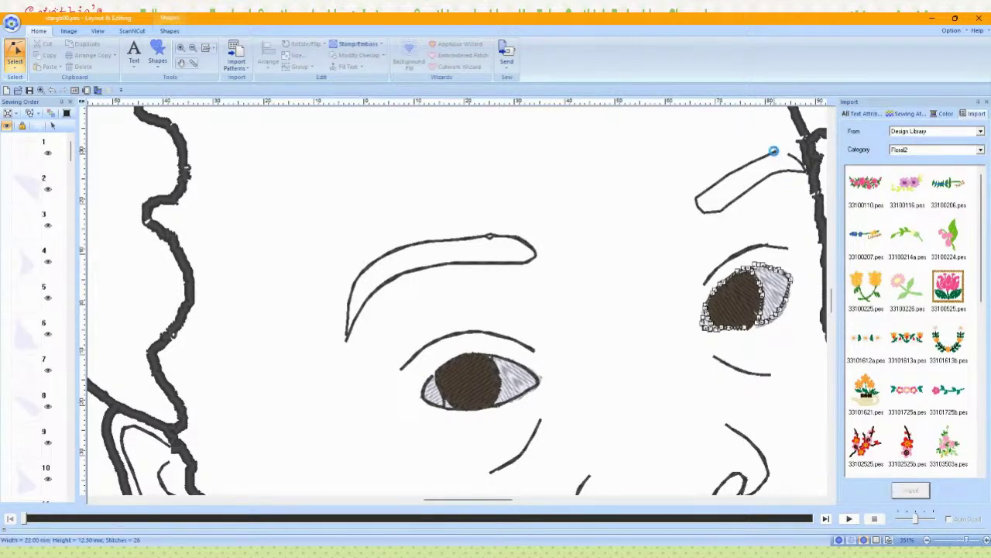
Step: Move the open upper end point of the far eyebrow slightly inward and connect it to the opposite end point to close the outline
click(775, 155)
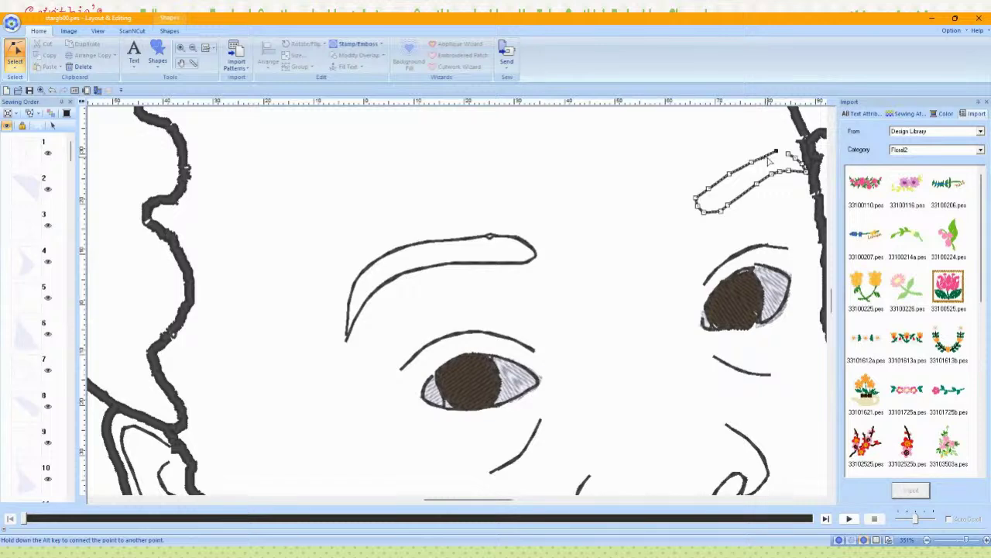
key(alt)
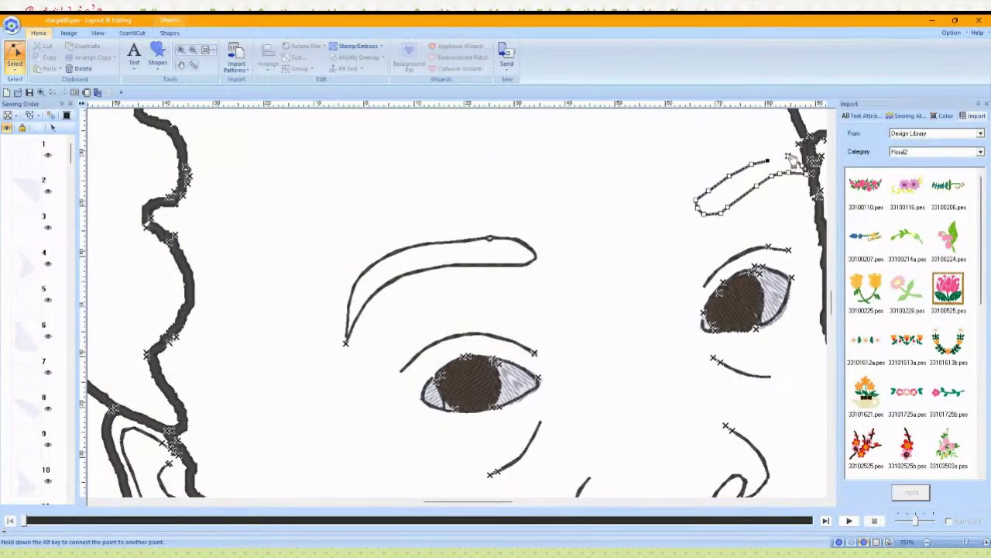
alt+click(789, 156)
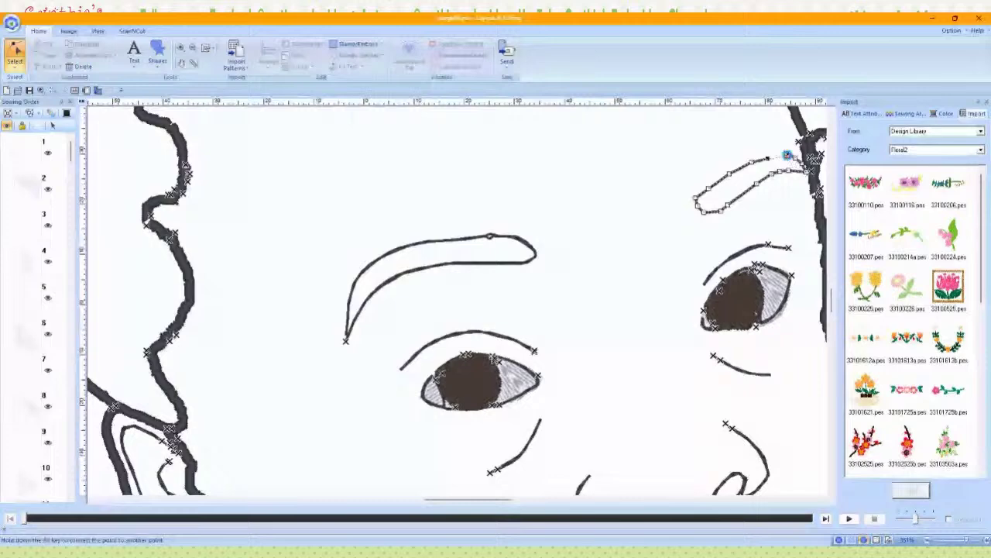
click(704, 162)
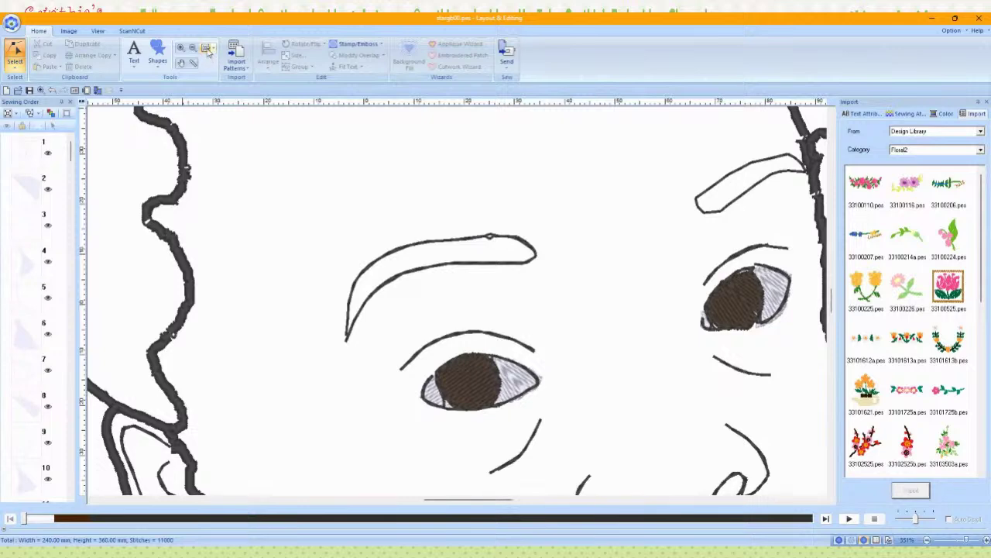
Step: Inspect the whole portrait, then examine the satin hairline closely from the forehead down to the ear for gaps and overlaps
click(206, 48)
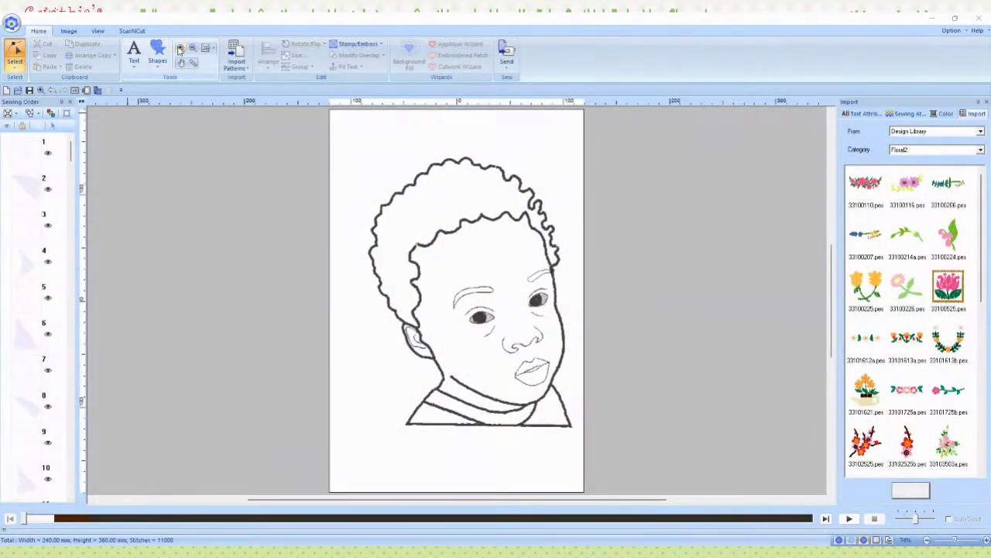
click(180, 49)
drag(372, 158, 514, 309)
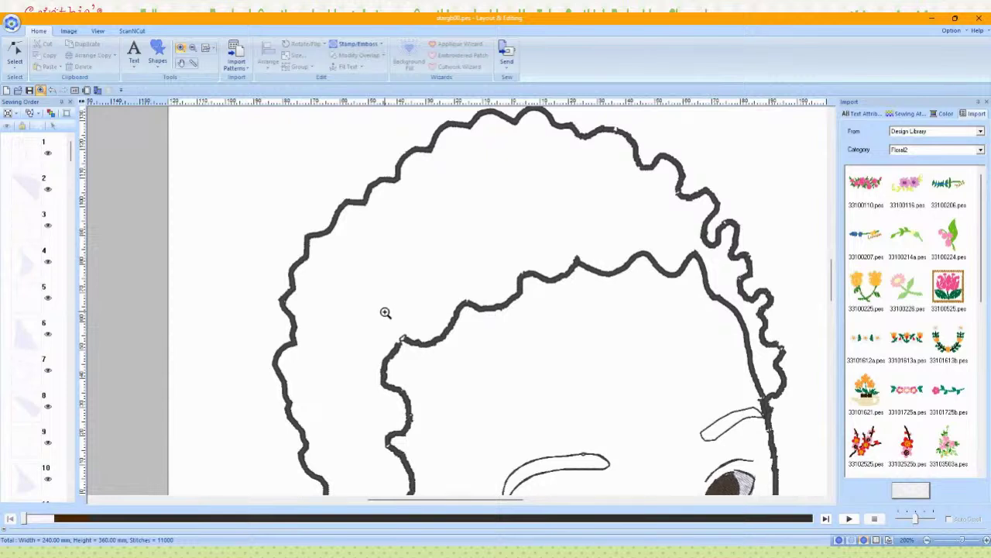
drag(386, 312, 461, 399)
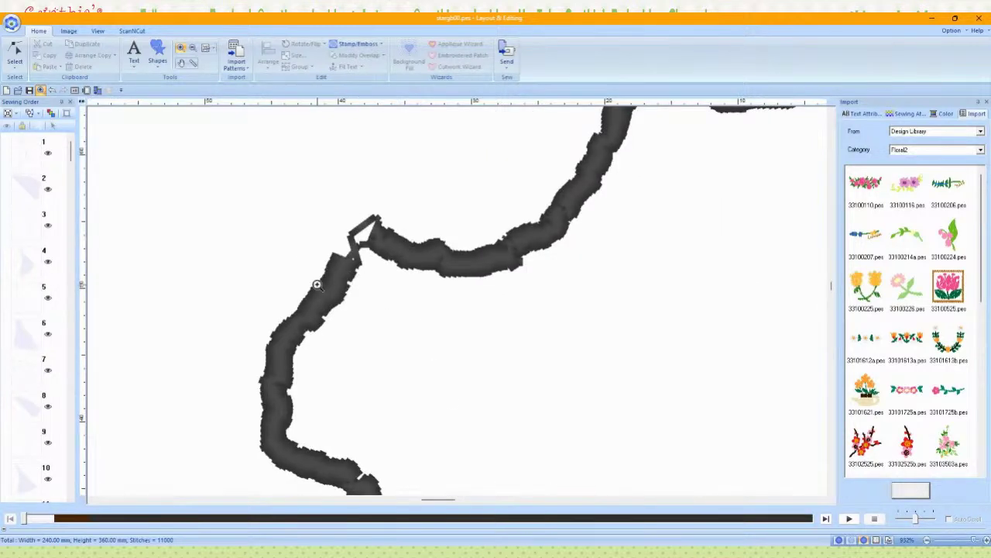
scroll(326, 400, down, 3)
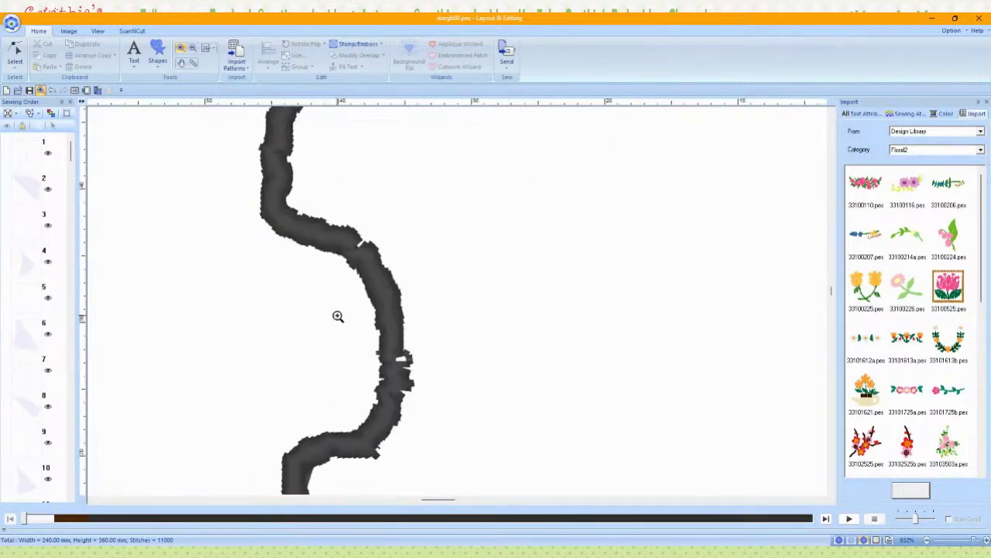
scroll(302, 441, down, 3)
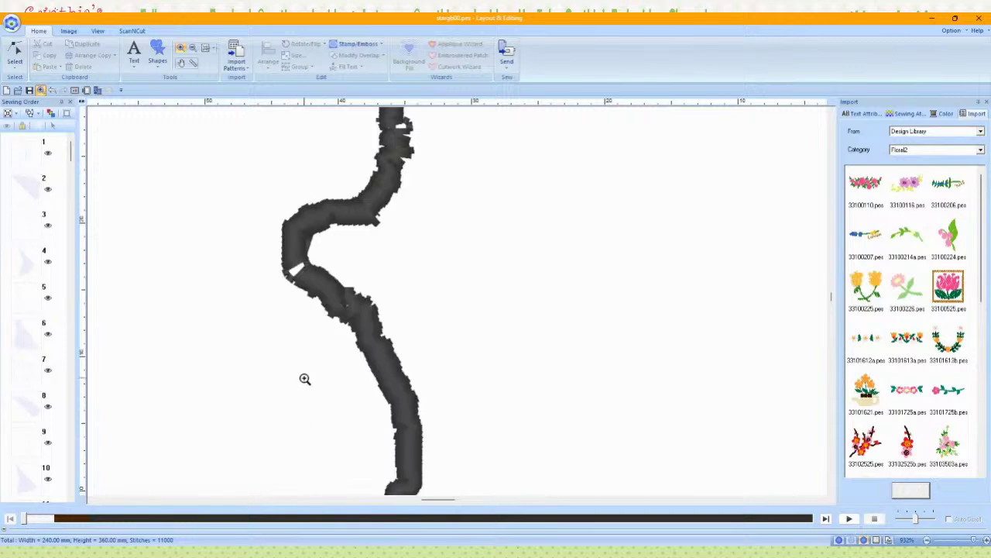
scroll(313, 371, down, 3)
scroll(333, 434, down, 3)
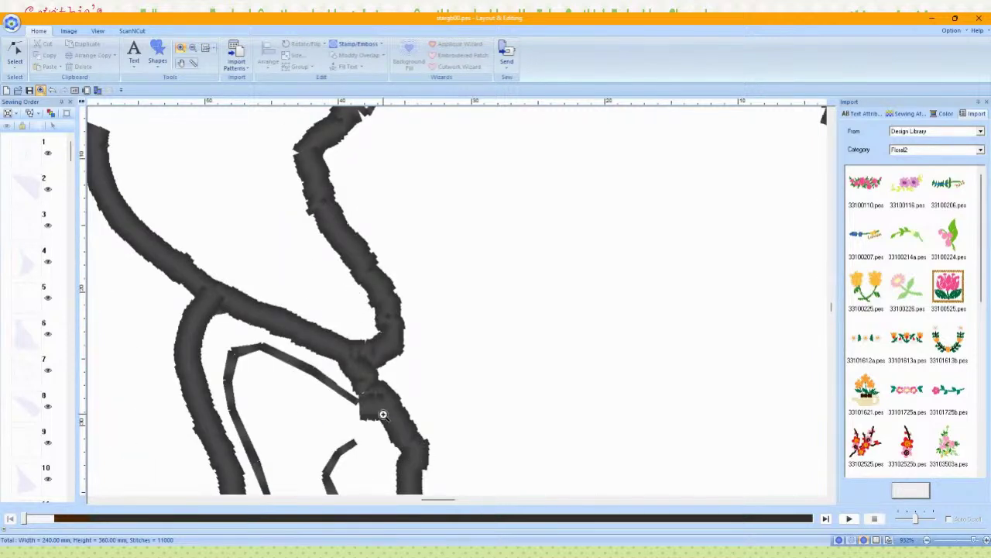
scroll(341, 184, up, 1)
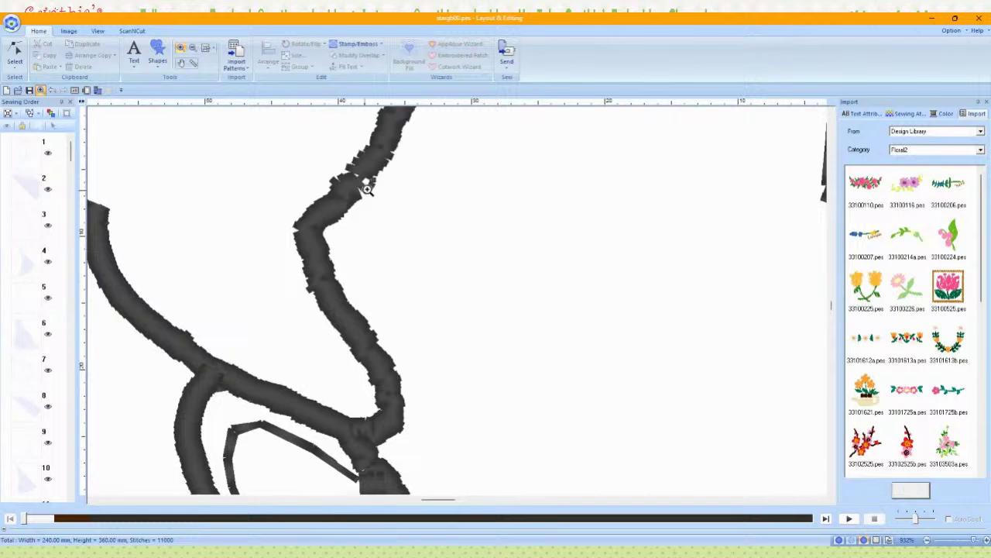
scroll(368, 186, up, 1)
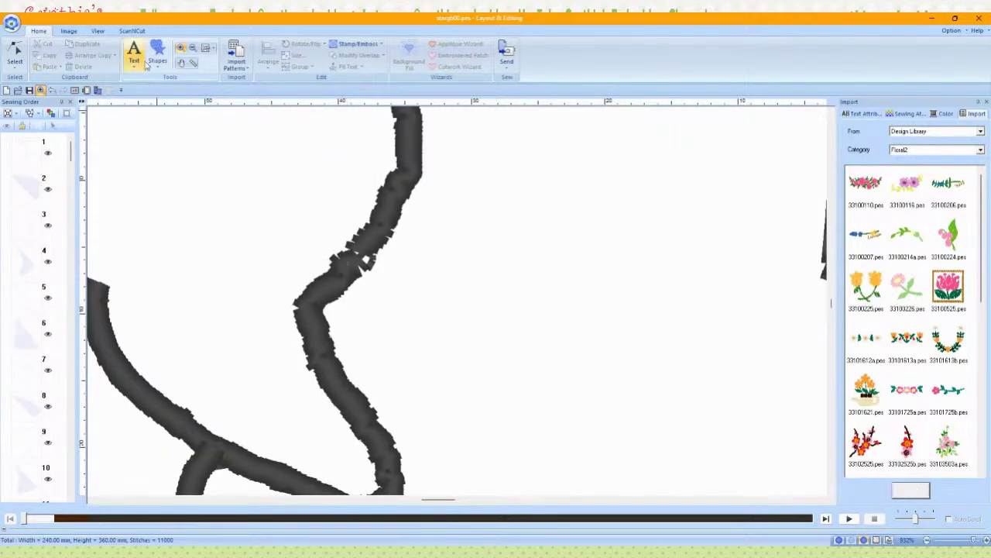
click(206, 48)
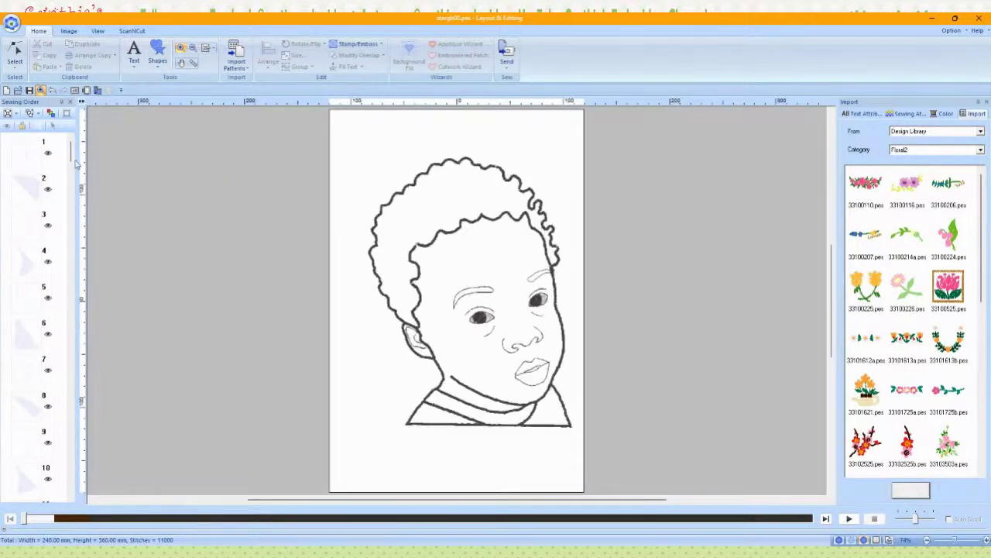
Step: Start a new blank design without saving the changes to the portrait file
click(14, 62)
click(17, 91)
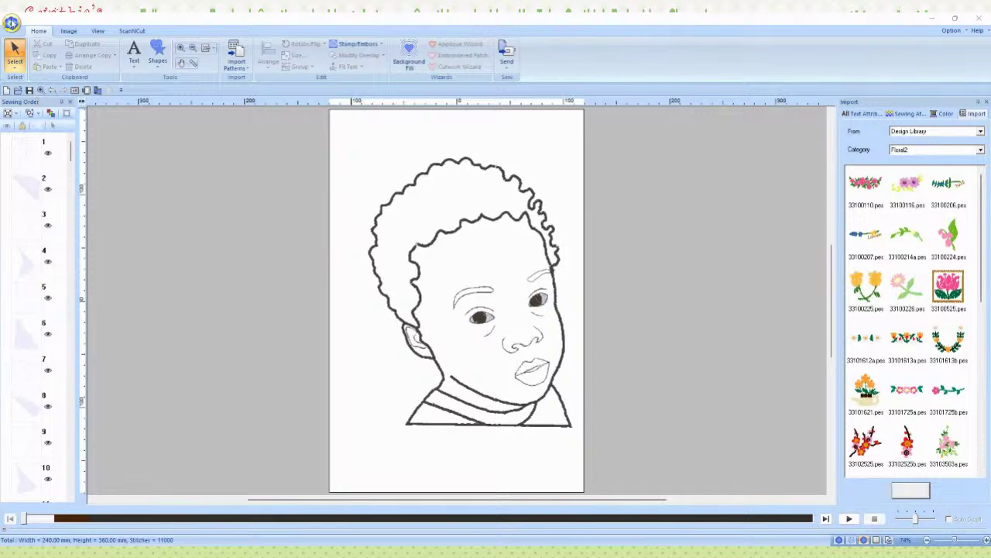
click(12, 24)
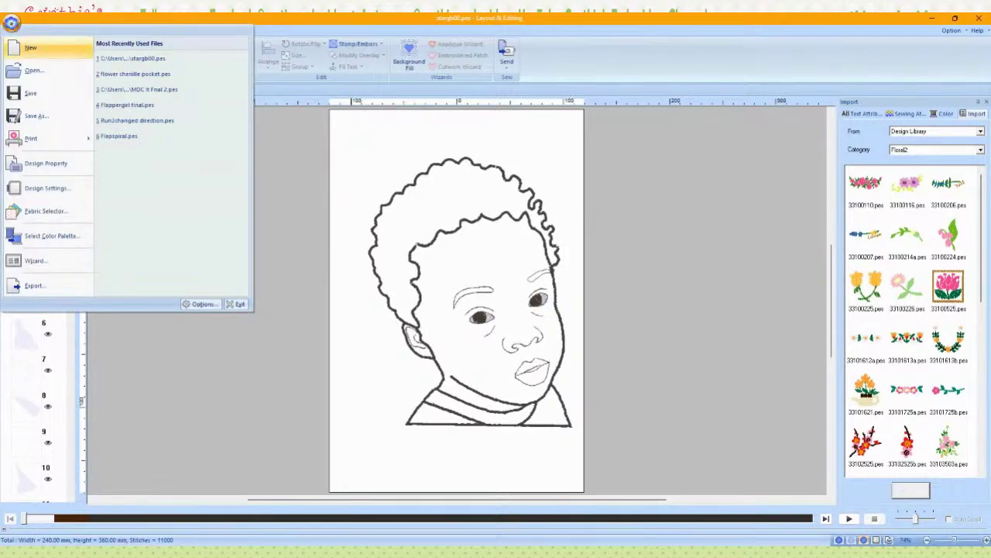
click(31, 48)
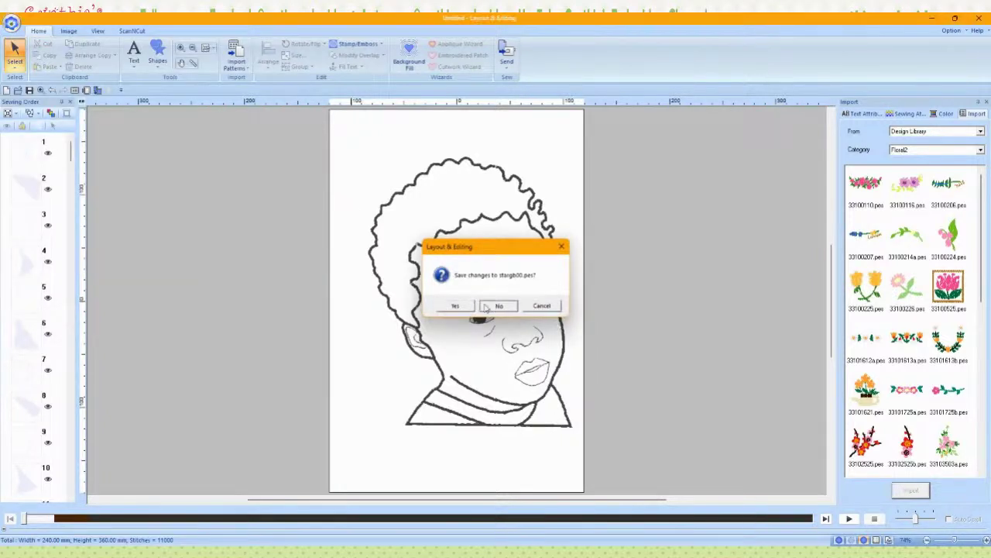
click(487, 306)
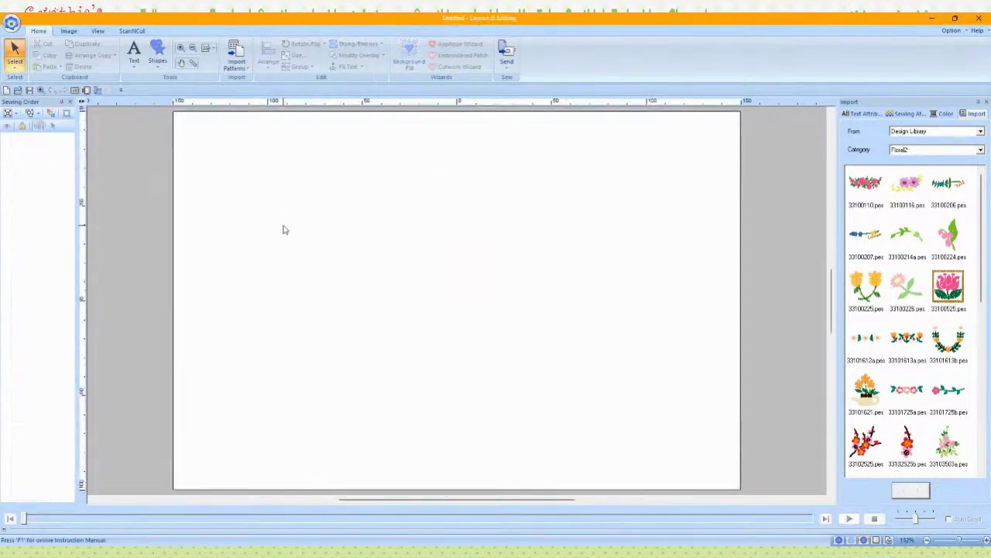
Step: Add the letter A as a text object in the upper half of the blank design page
click(134, 62)
click(134, 94)
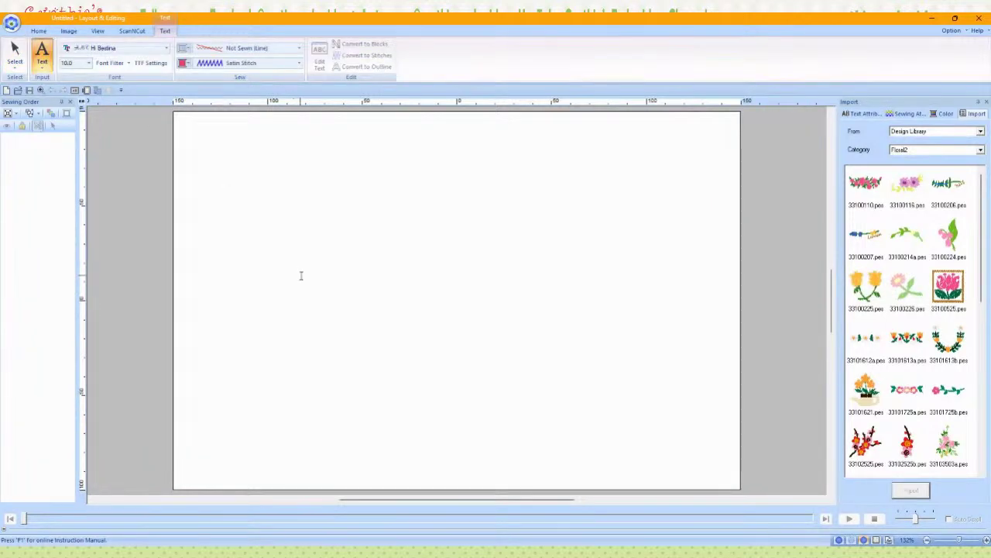
click(299, 274)
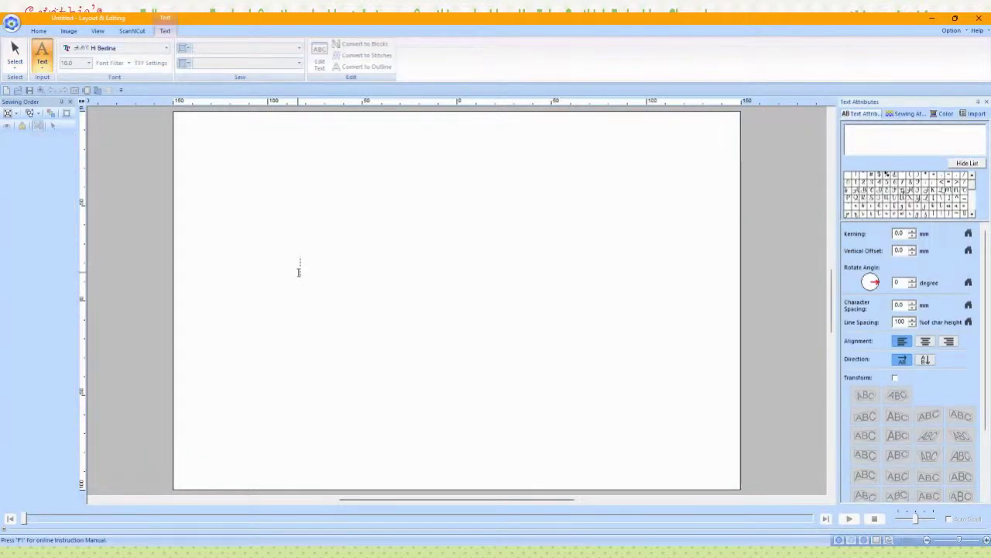
text(A)
key(Return)
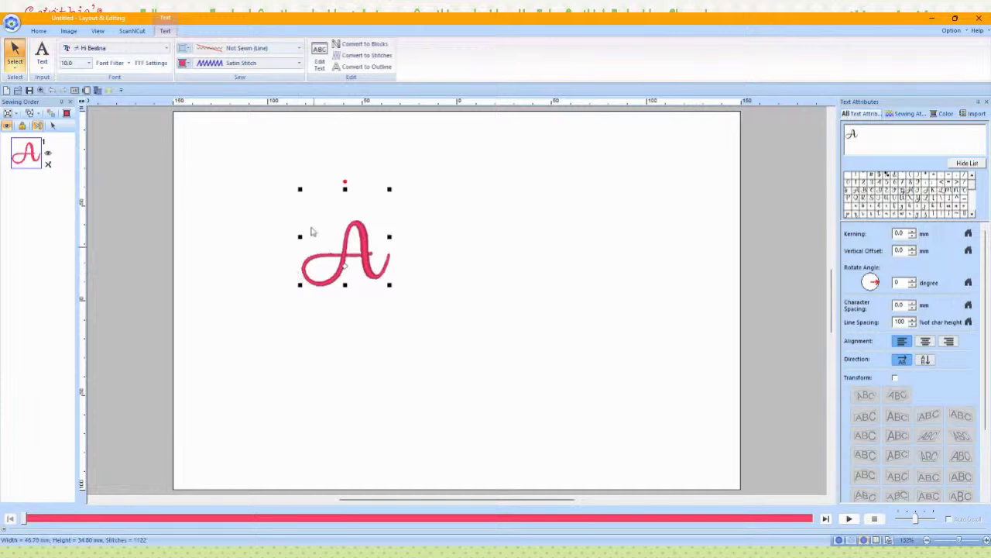
Step: Enlarge the letter A to about 97 by 72 mm and change its font to the user-defined Athletic font
drag(389, 285, 526, 392)
click(152, 51)
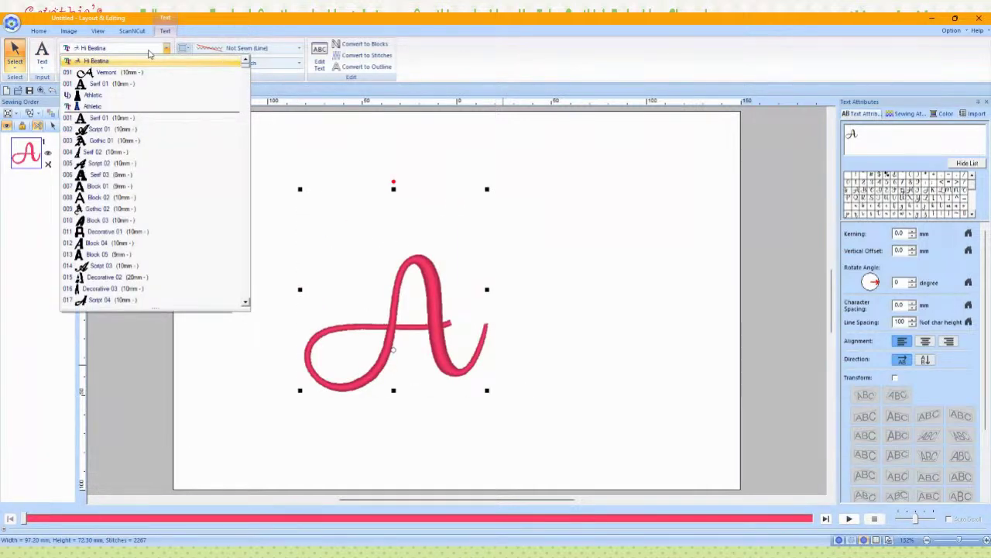
click(93, 95)
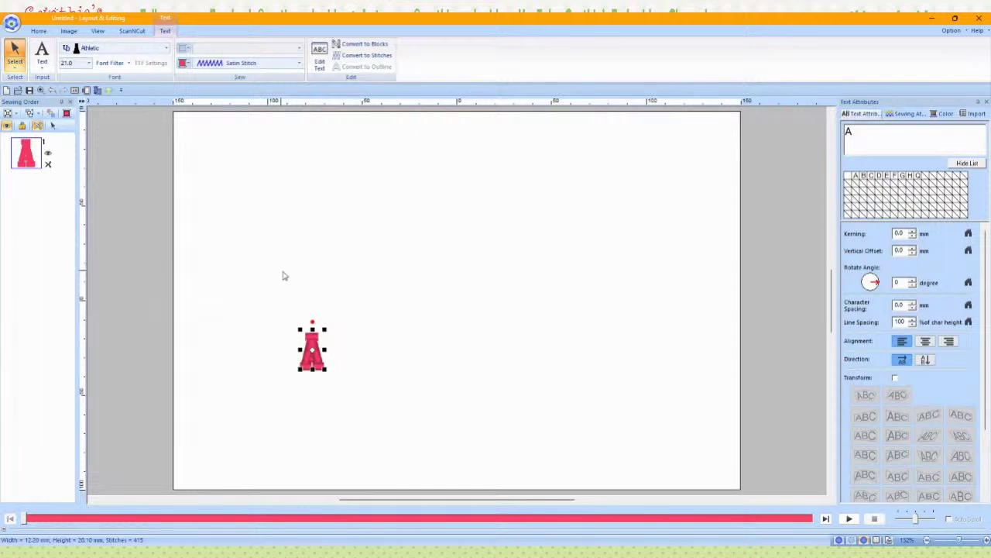
Step: Enlarge the Athletic letter A to about 63 by 105 mm, keeping Satin Stitch as its stitch type
drag(326, 329, 509, 207)
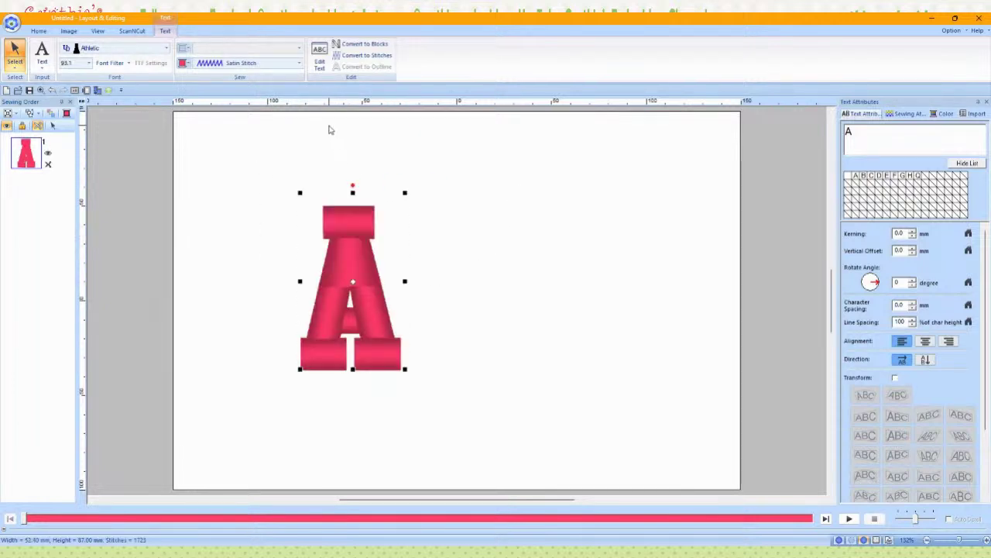
click(273, 66)
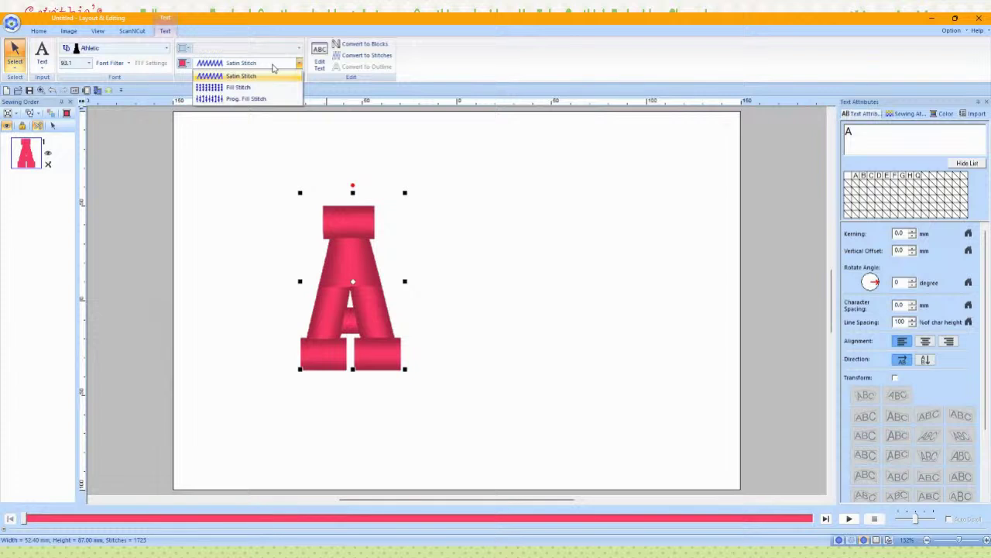
click(273, 75)
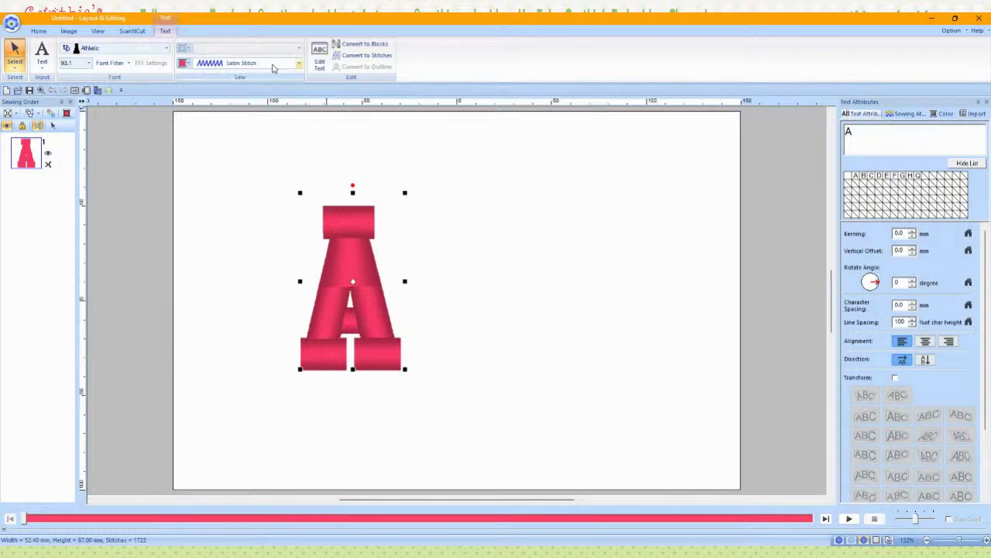
click(346, 45)
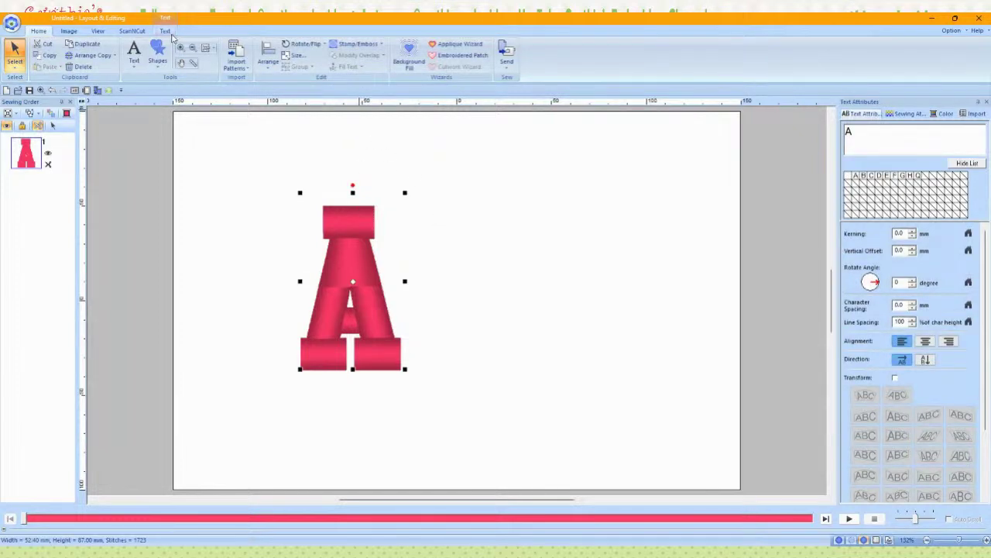
click(168, 32)
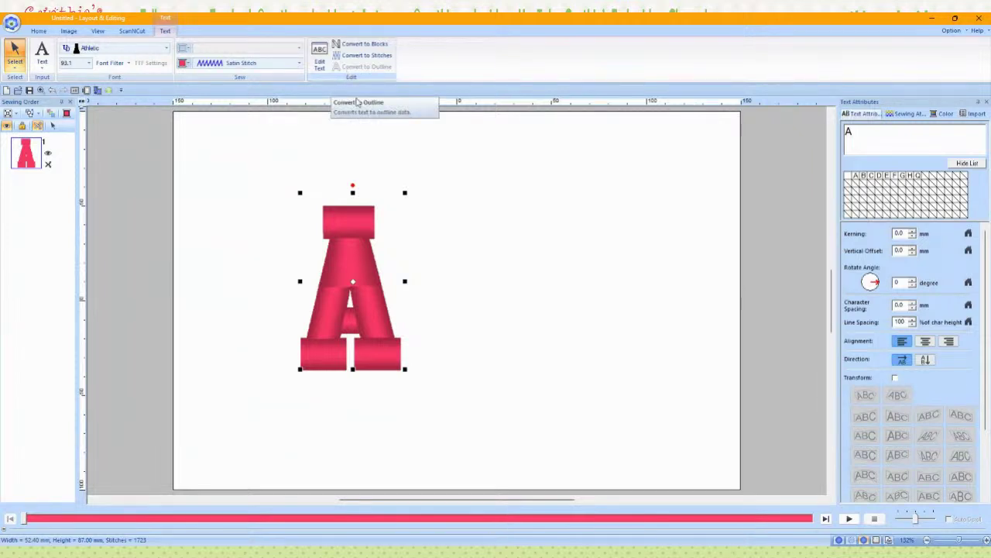
drag(407, 371, 482, 405)
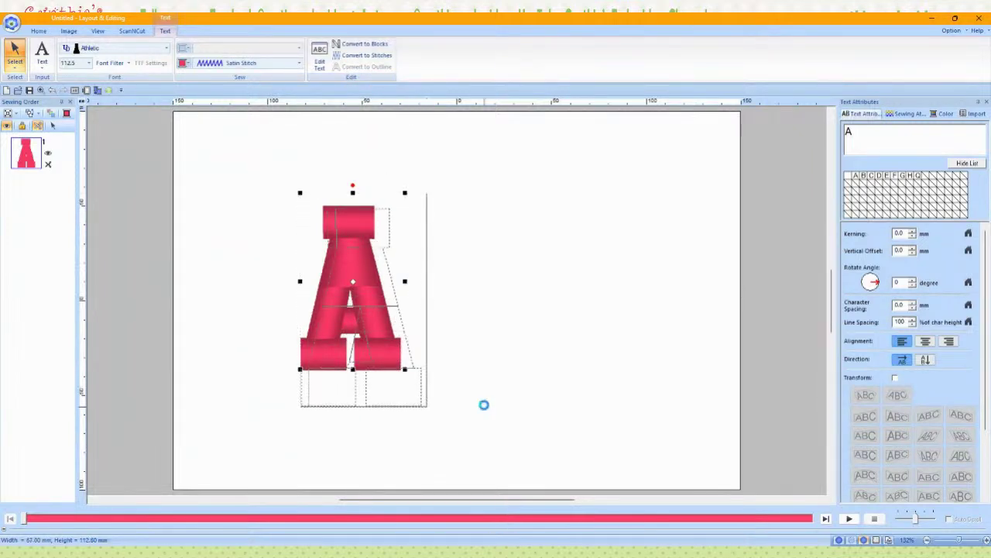
Step: Change the letter A's font to Los Angeles and convert the text to an outline shape
click(165, 48)
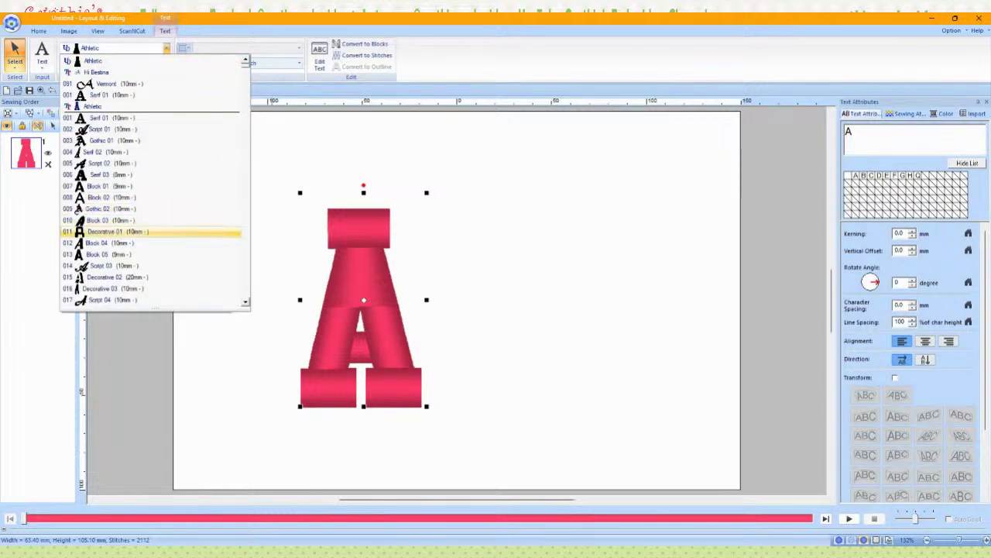
scroll(78, 205, down, 2)
scroll(77, 198, down, 5)
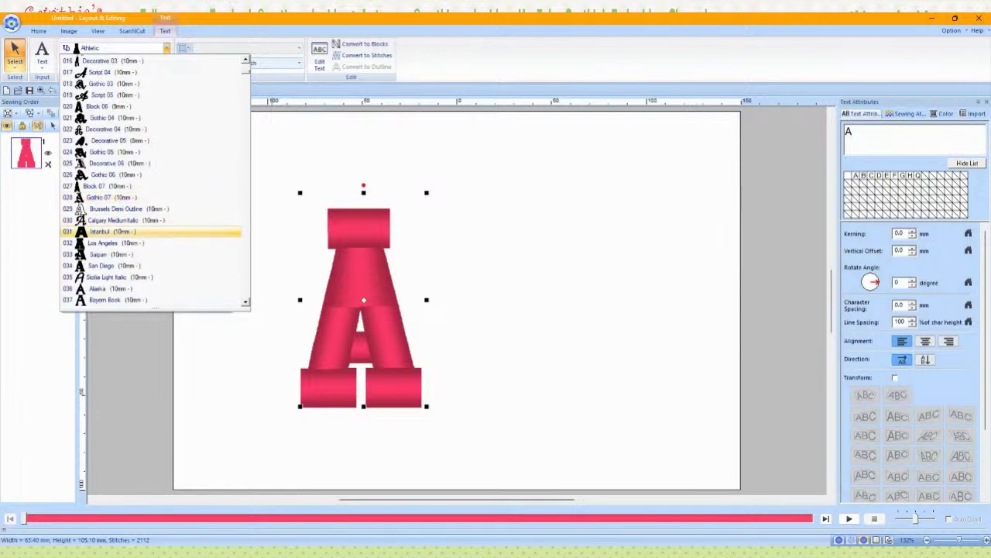
click(109, 243)
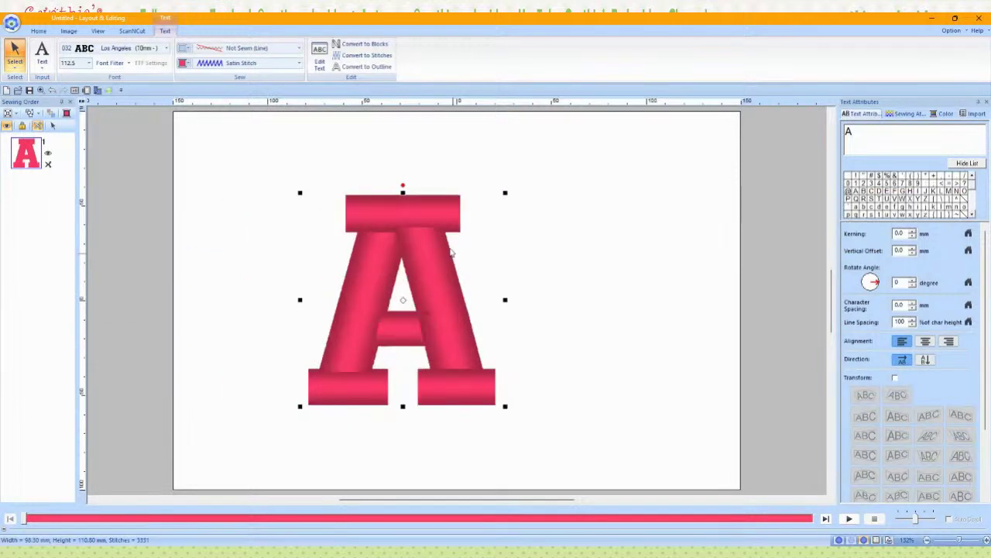
click(364, 66)
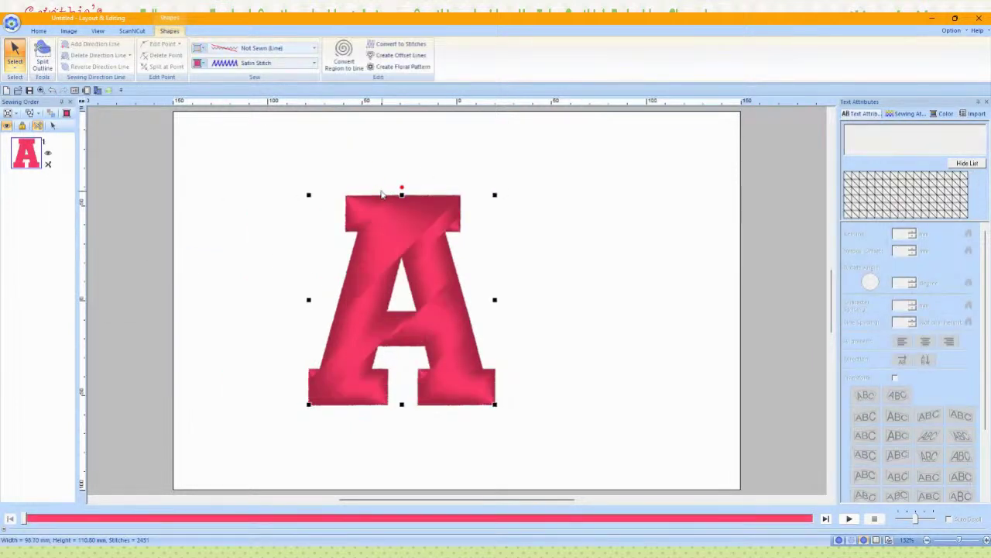
Step: Fill the outline letter A with Net Fill Stitch at 6.0 mm spacing
click(248, 64)
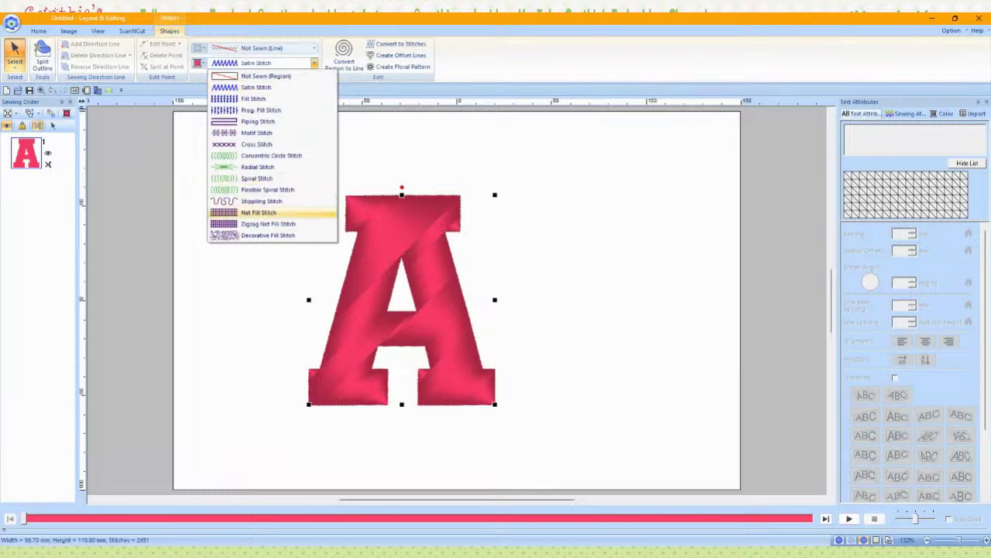
click(247, 212)
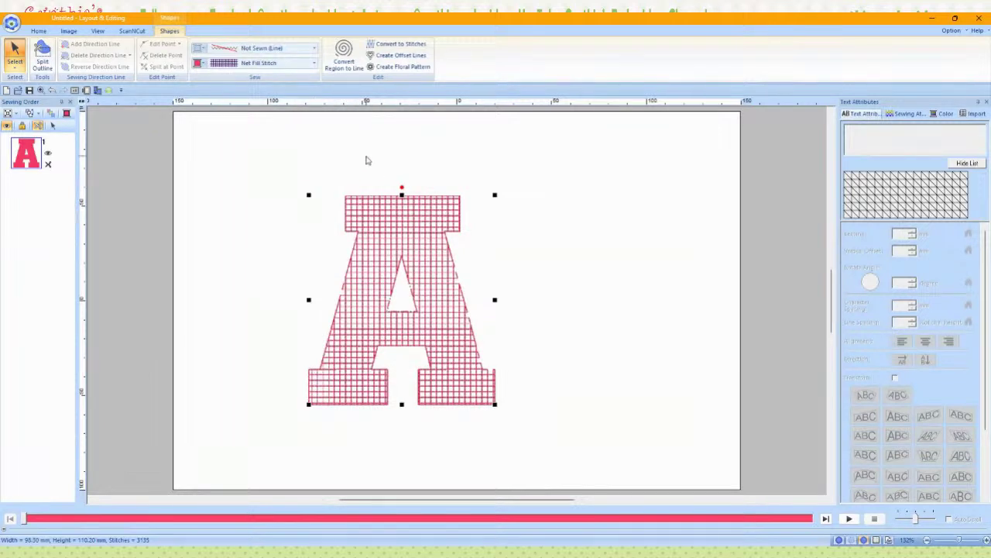
click(920, 114)
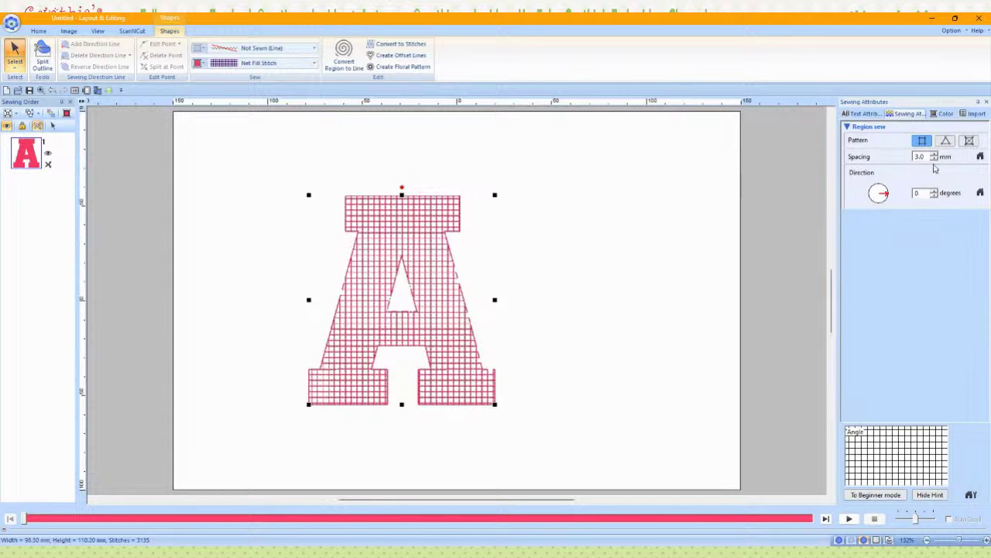
click(935, 155)
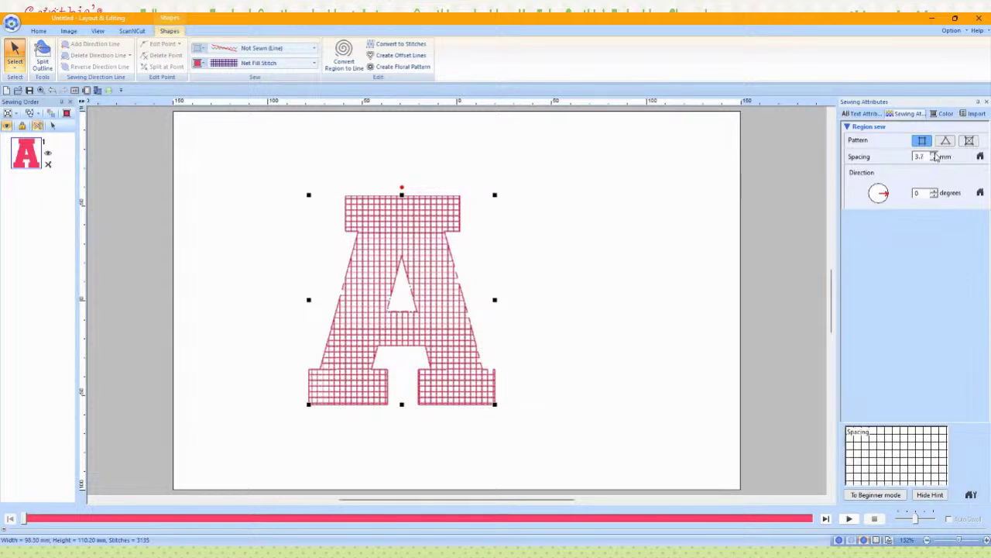
click(935, 155)
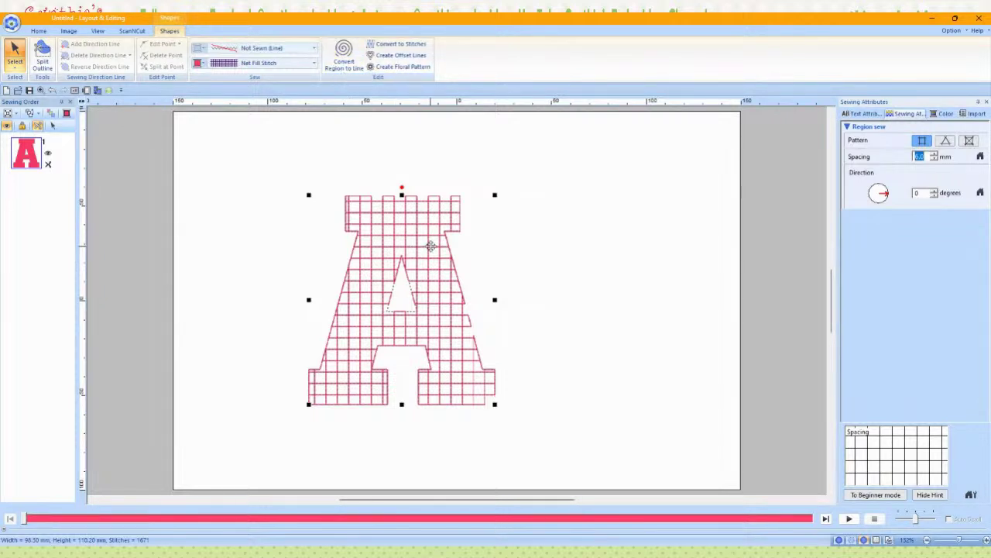
Step: Convert the net-filled A from region to line with Candlewicking Stitch, and undo both changes
click(345, 64)
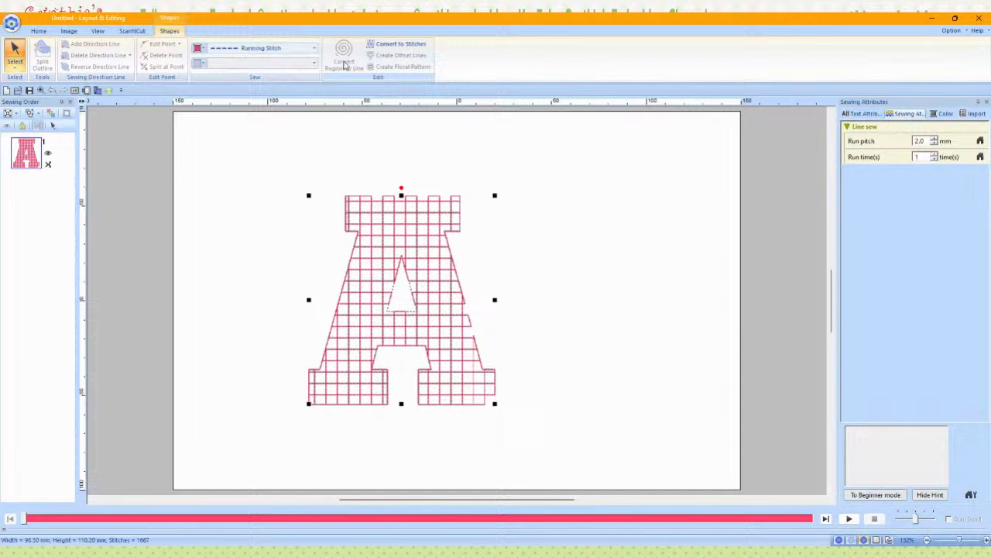
click(288, 52)
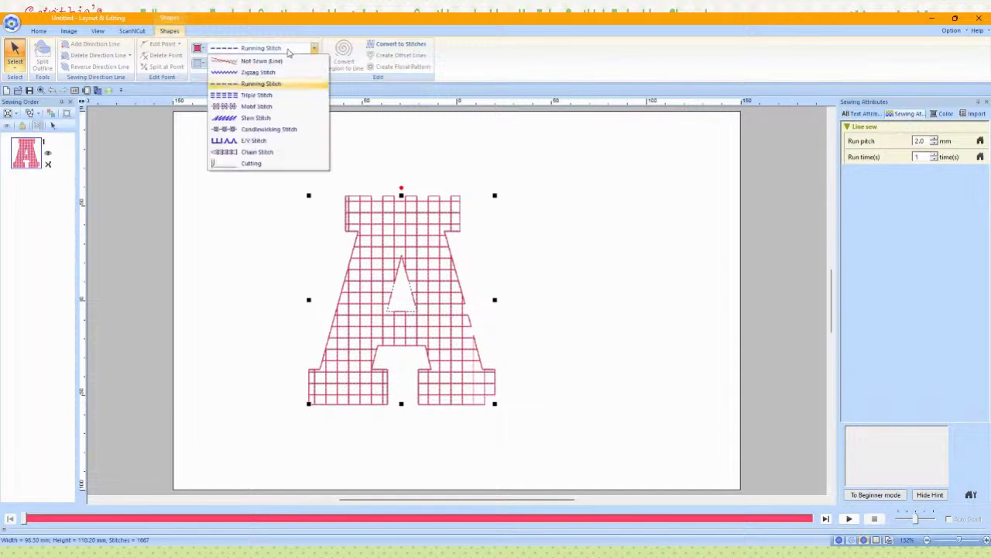
click(279, 130)
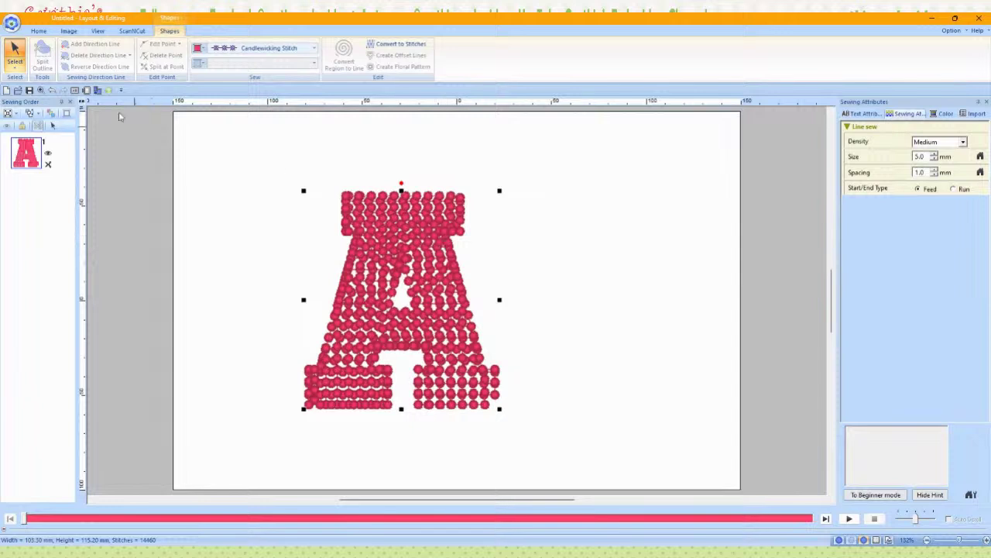
click(52, 90)
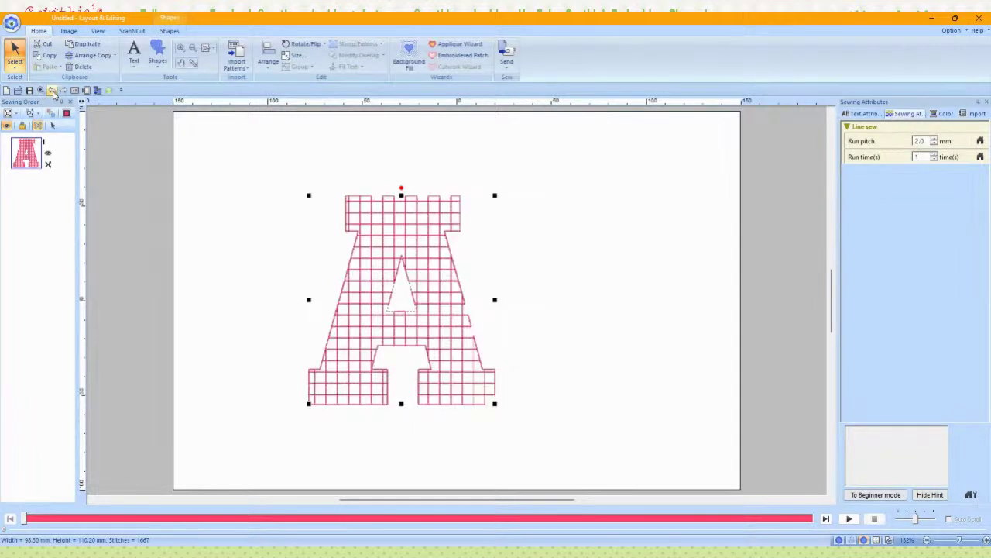
click(51, 90)
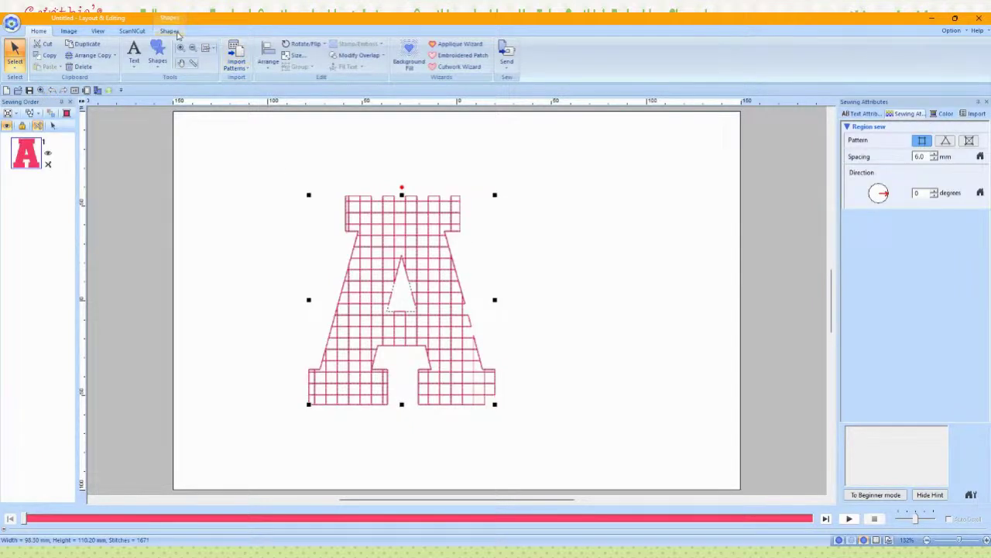
Step: Change the letter A's region sew type to Motif Stitch using the straight-line pattern motif023 from the PE-DESIGN 11 Pattern folder
click(171, 31)
click(268, 64)
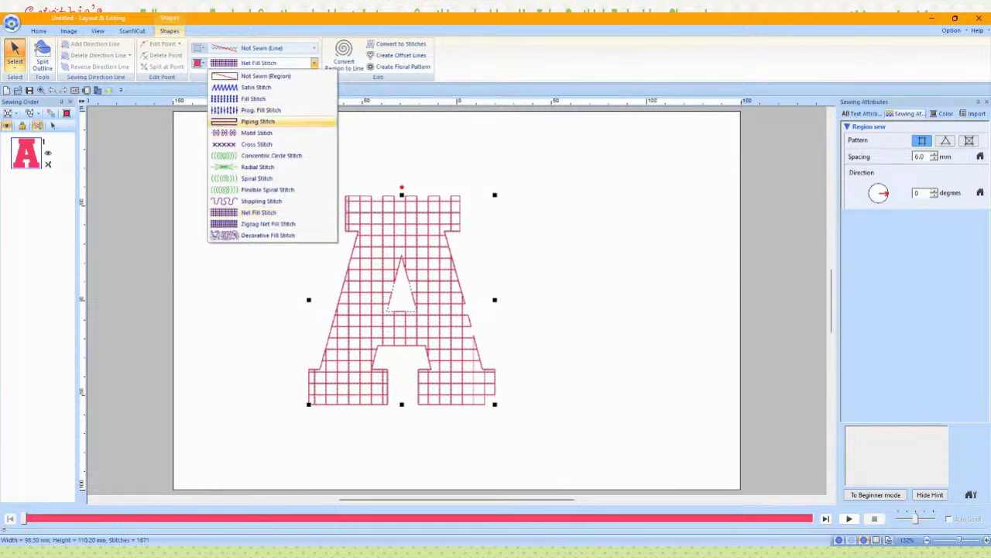
click(310, 133)
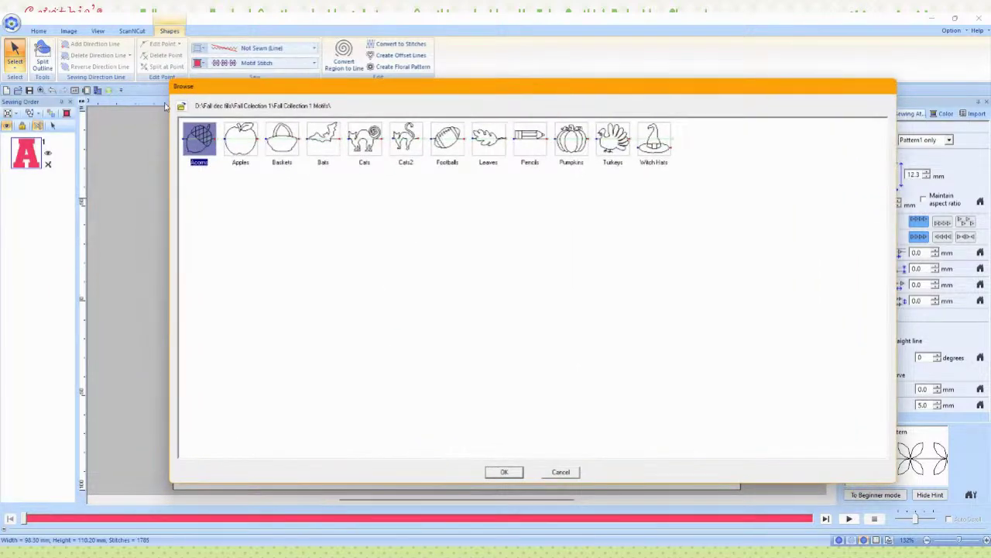
click(182, 106)
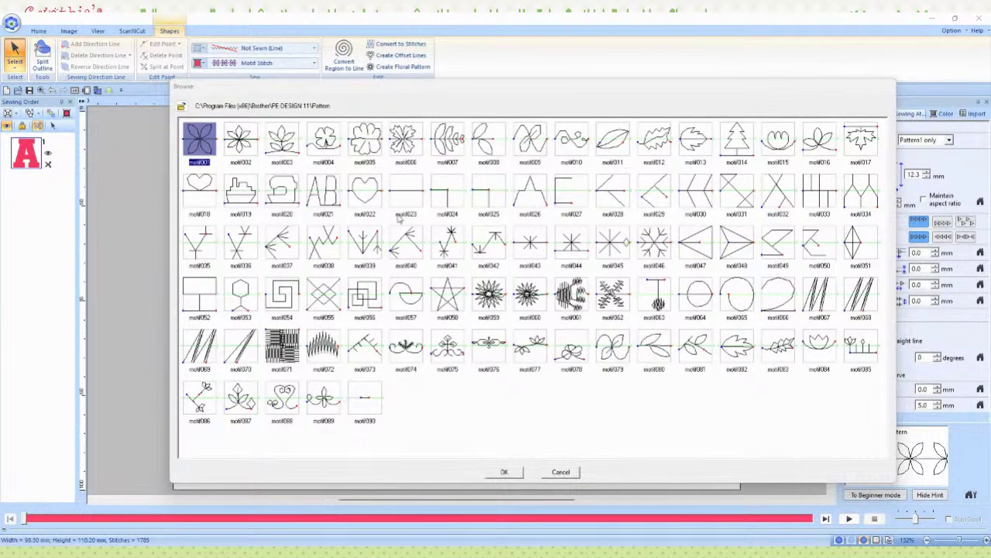
click(403, 205)
click(505, 472)
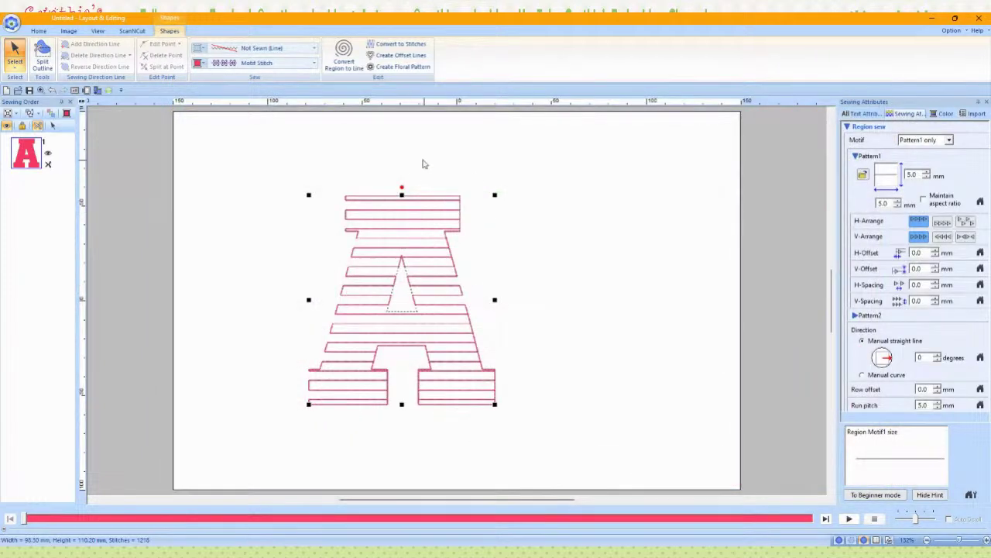
Step: Convert the motif-filled A from region to line and apply Candlewicking Stitch to it
click(344, 61)
click(264, 50)
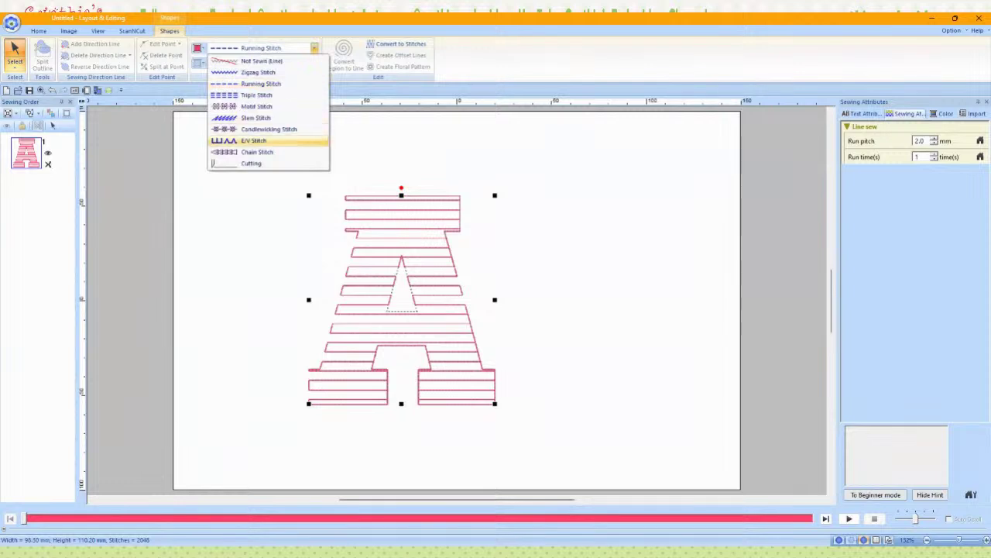
click(263, 128)
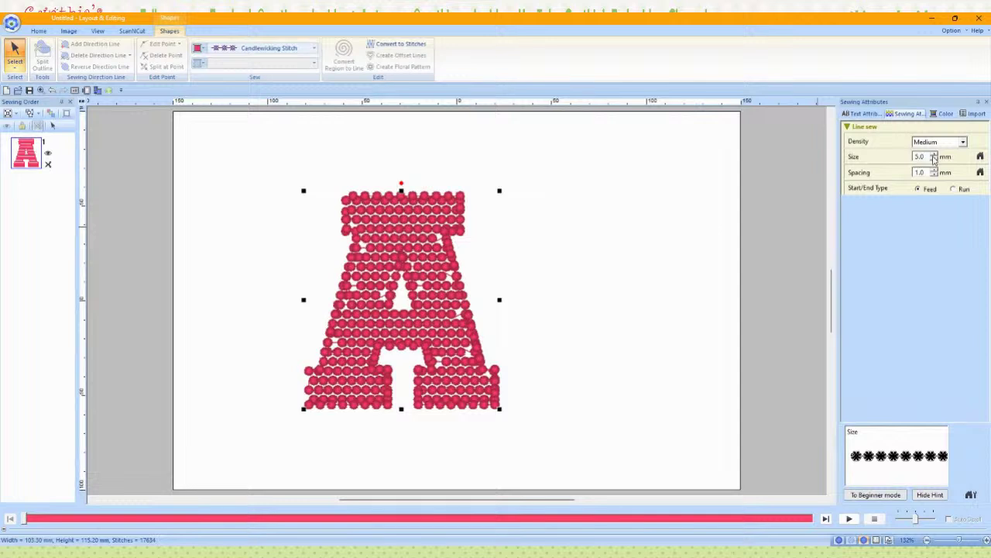
Step: Set the candlewicking size to 4.0 mm and its spacing to 2.1 mm
click(933, 159)
click(934, 158)
click(934, 159)
click(934, 159)
click(933, 159)
click(934, 159)
click(933, 159)
click(933, 159)
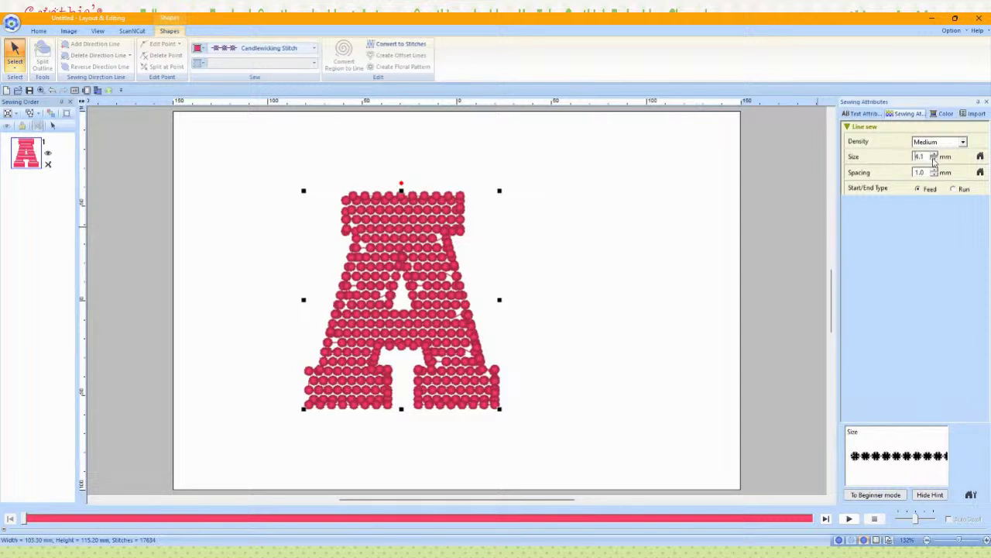
click(934, 159)
click(935, 171)
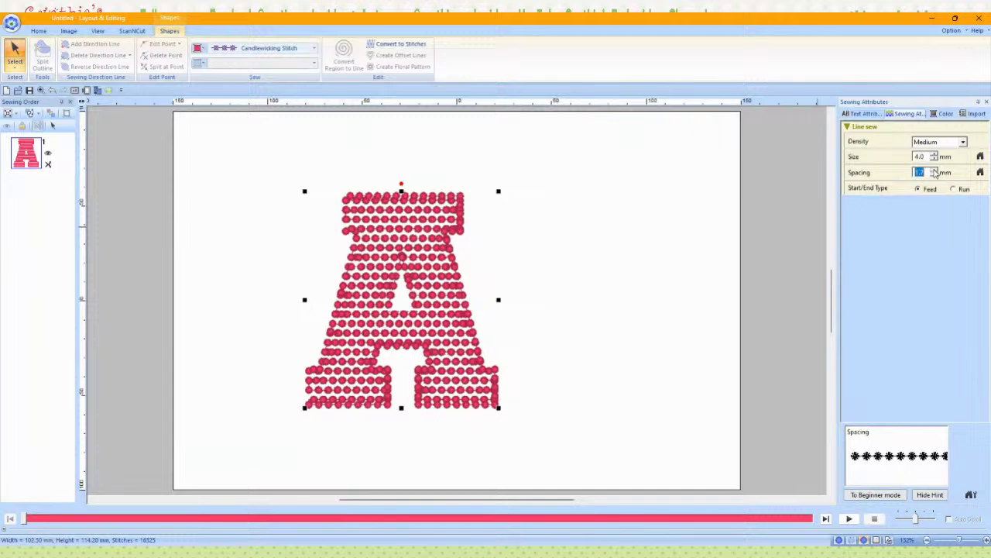
click(935, 171)
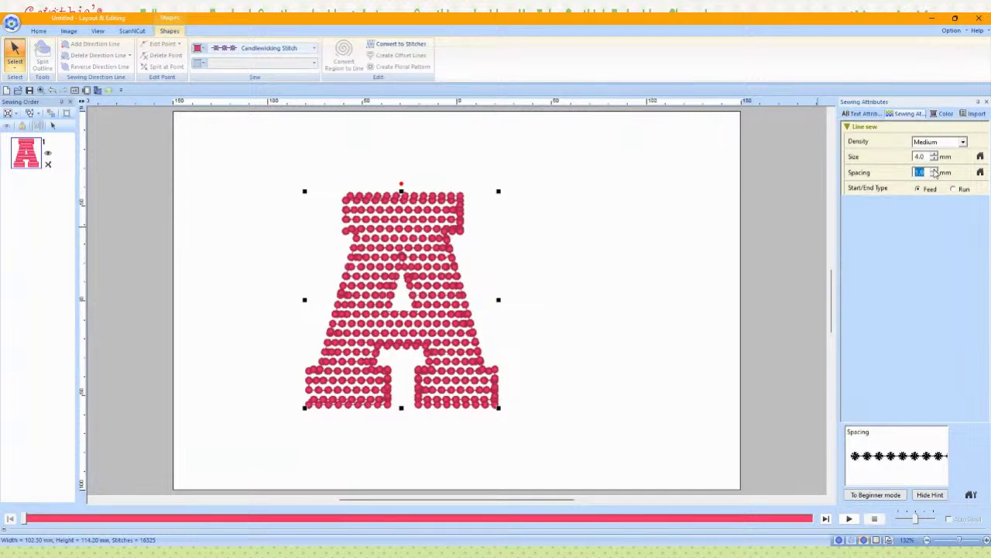
click(935, 171)
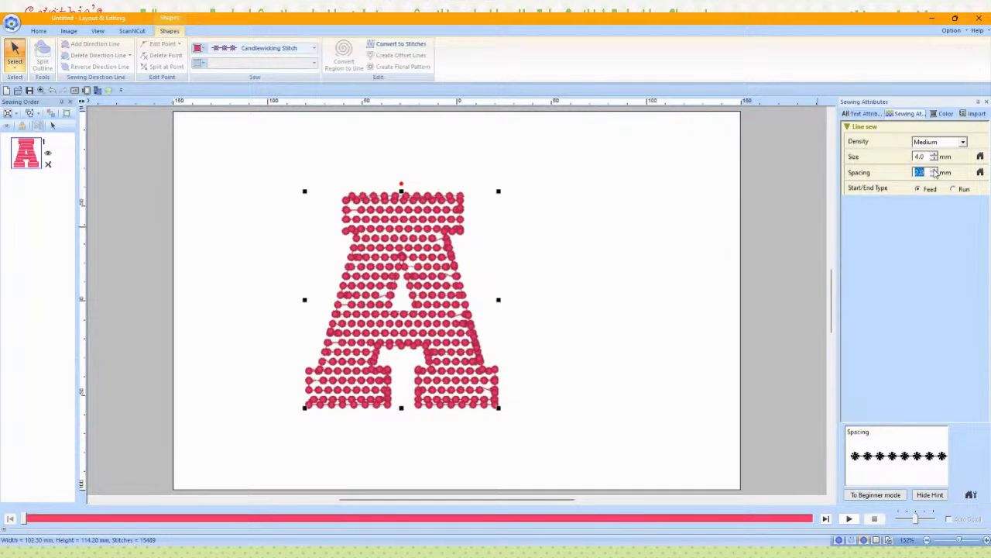
click(935, 170)
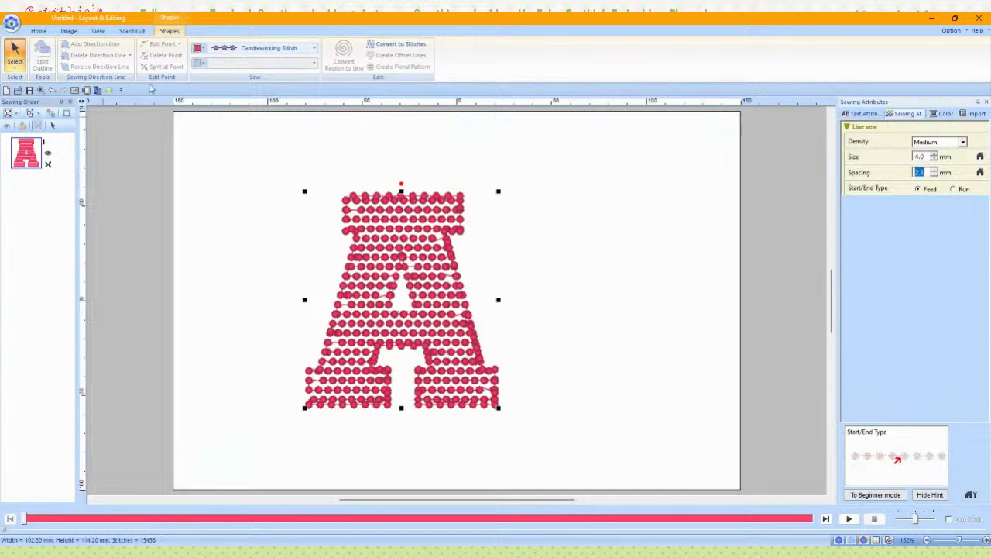
Step: Undo the candlewicking spacing, size and stitch changes and the line conversion, back to the motif-filled region
click(51, 90)
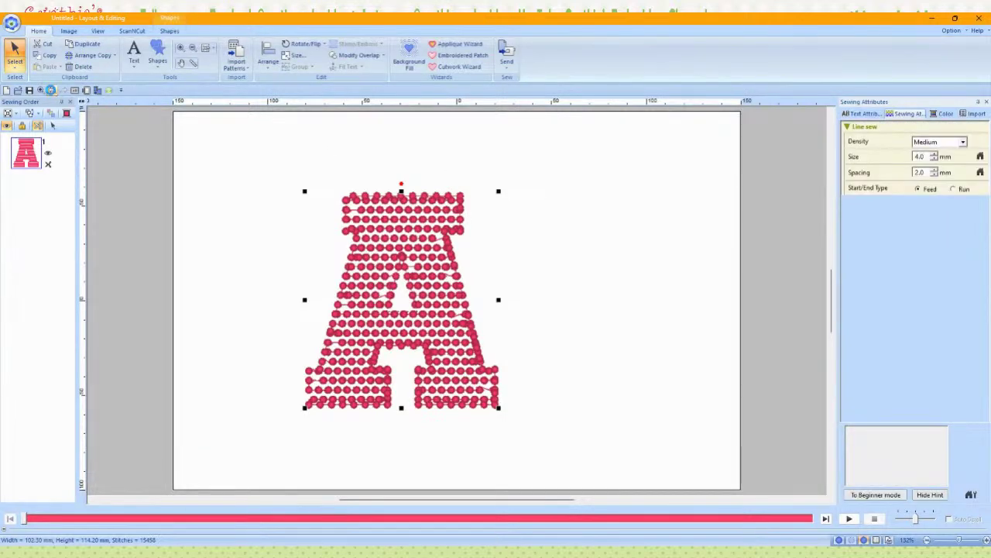
click(51, 91)
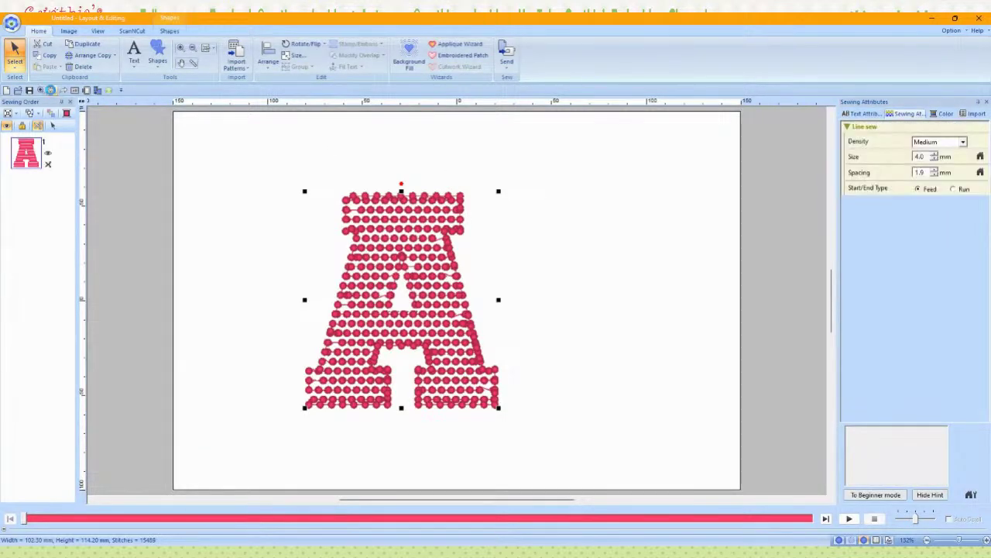
click(51, 90)
click(51, 91)
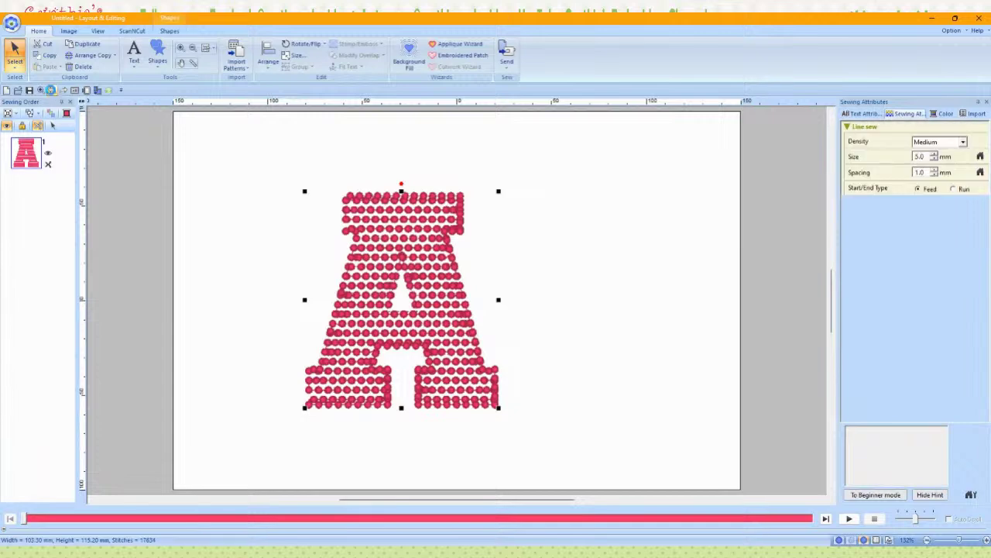
click(51, 91)
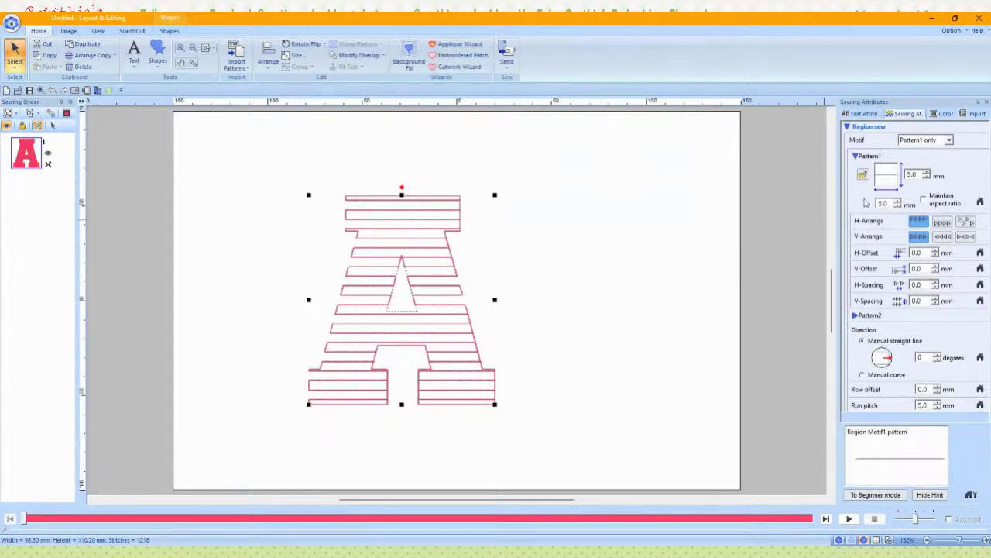
Step: Set the vertical spacing of the letter A's straight-line motif fill to 0.7 mm
click(938, 301)
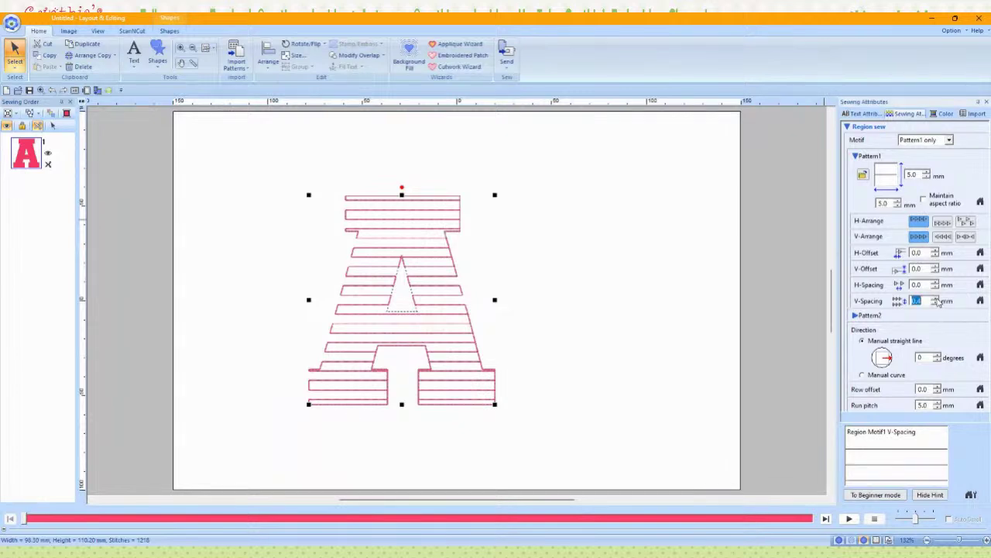
click(938, 302)
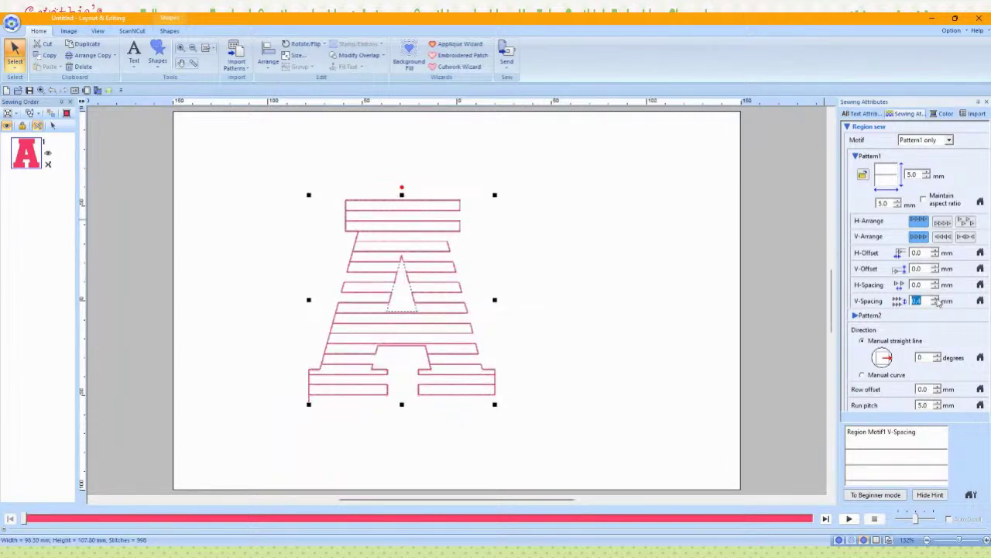
click(938, 303)
click(938, 304)
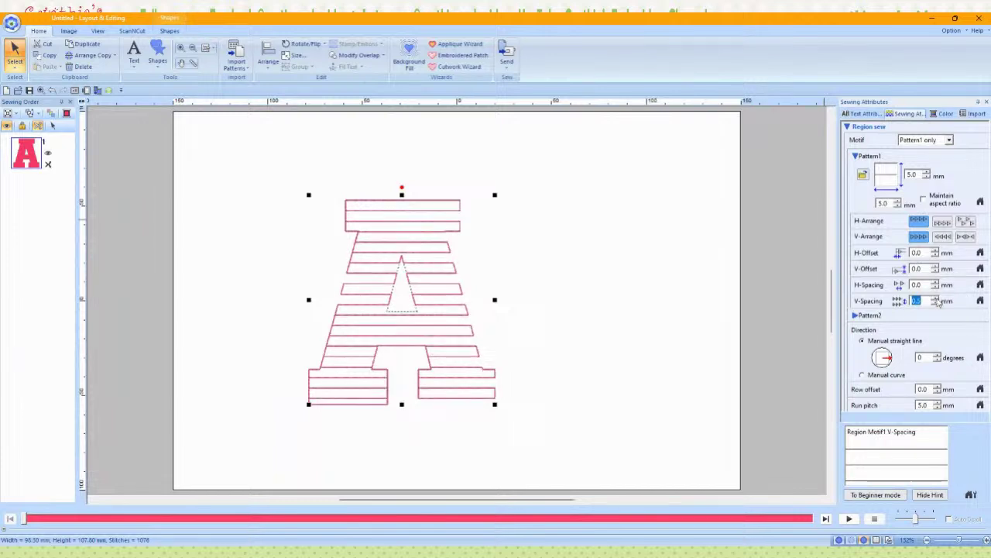
click(938, 304)
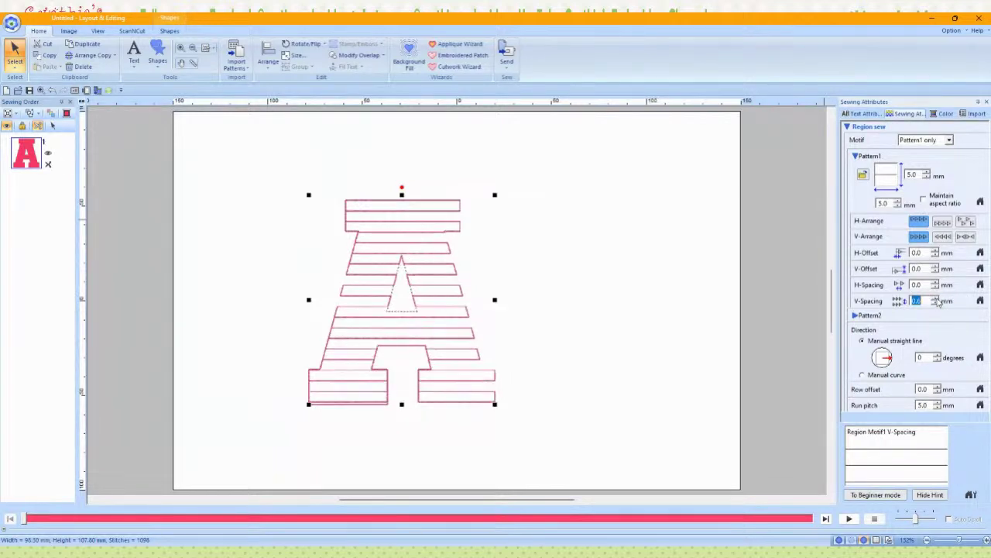
click(938, 304)
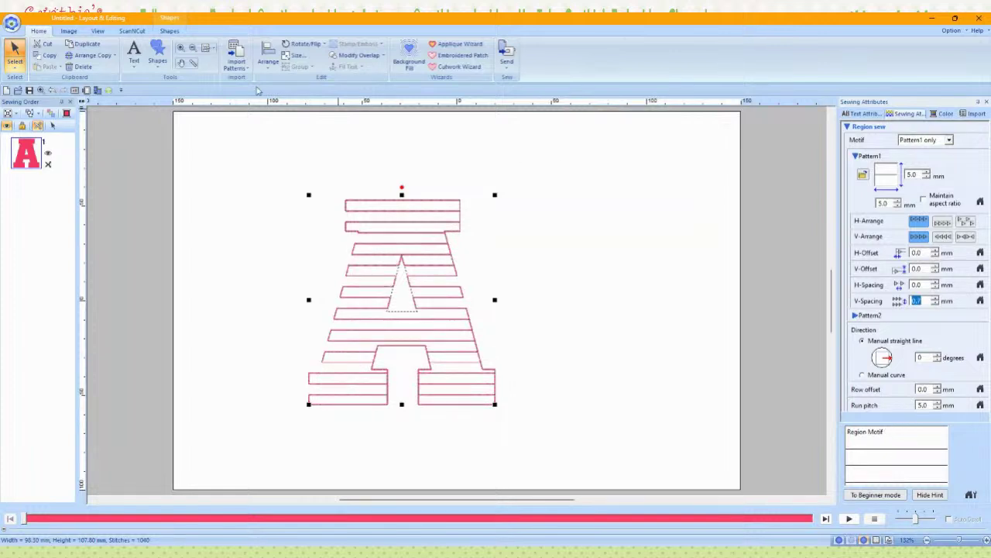
Step: Convert the respaced motif-filled A from region to line and apply Candlewicking Stitch to its lines
click(171, 31)
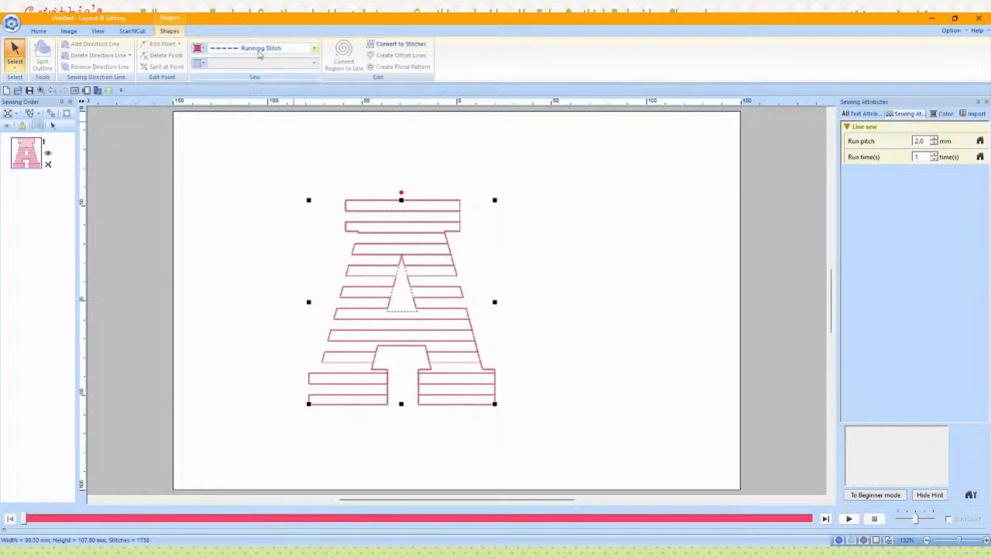
click(259, 51)
click(266, 130)
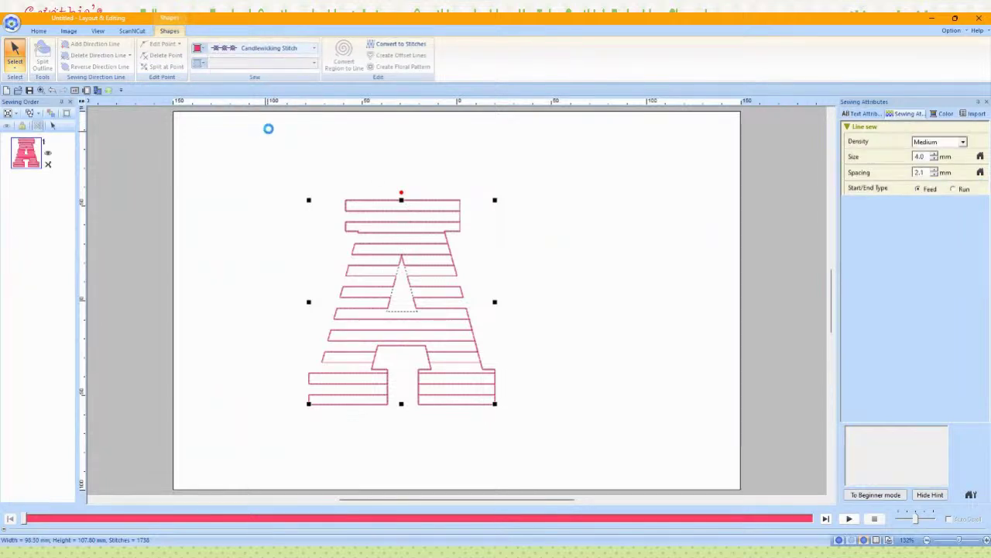
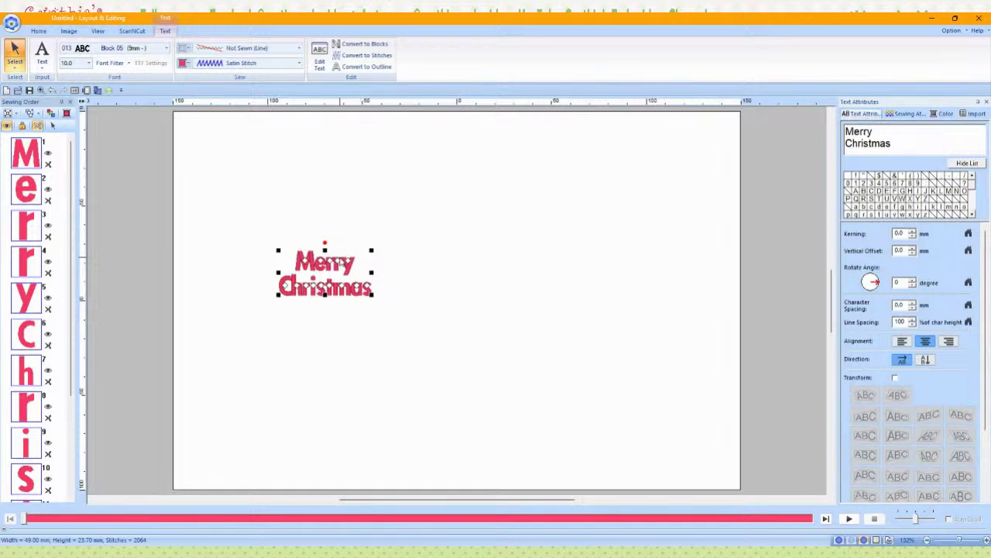
Step: Center the Merry Christmas text, scale it up to about 204 by 98 mm and change its font to Hi Bestina
key(ctrl+j)
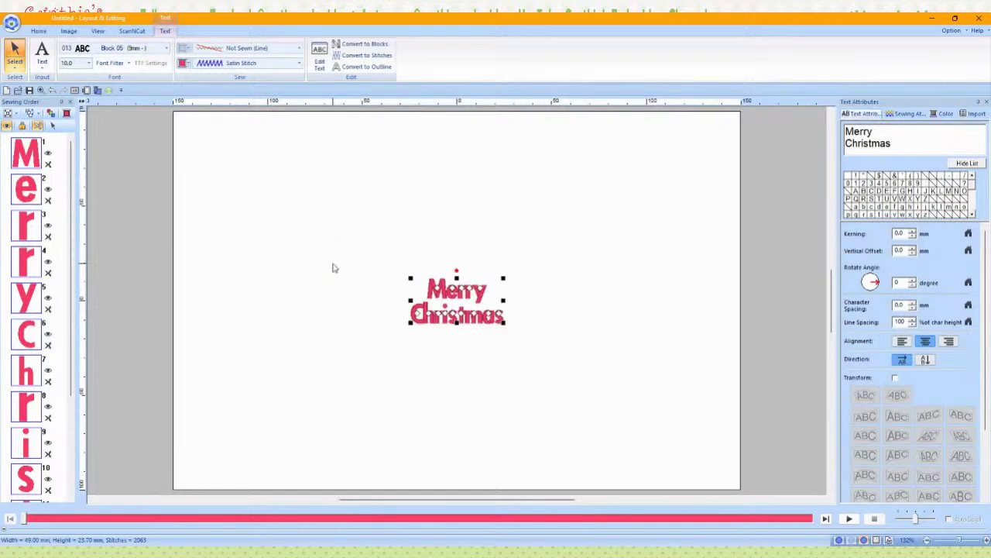
drag(410, 278, 221, 90)
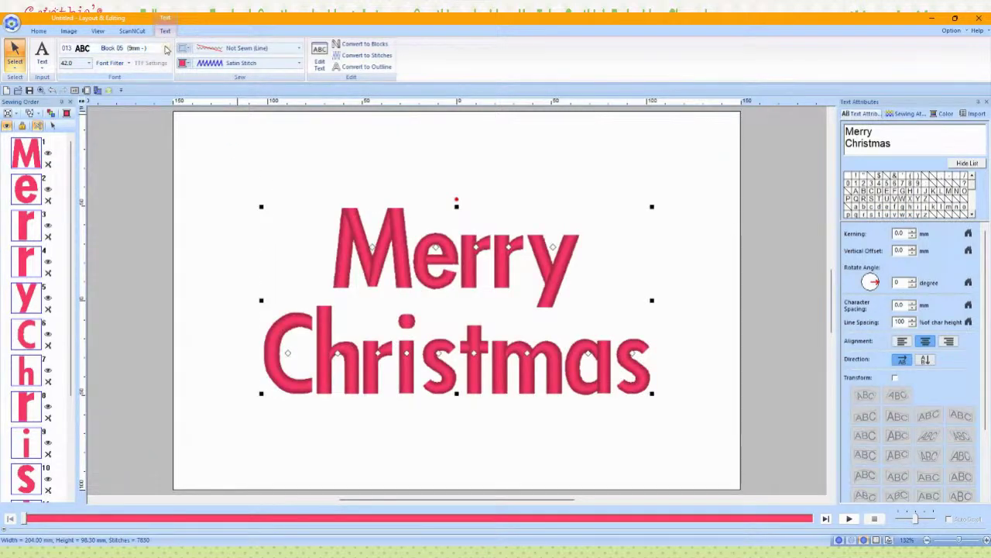
click(167, 48)
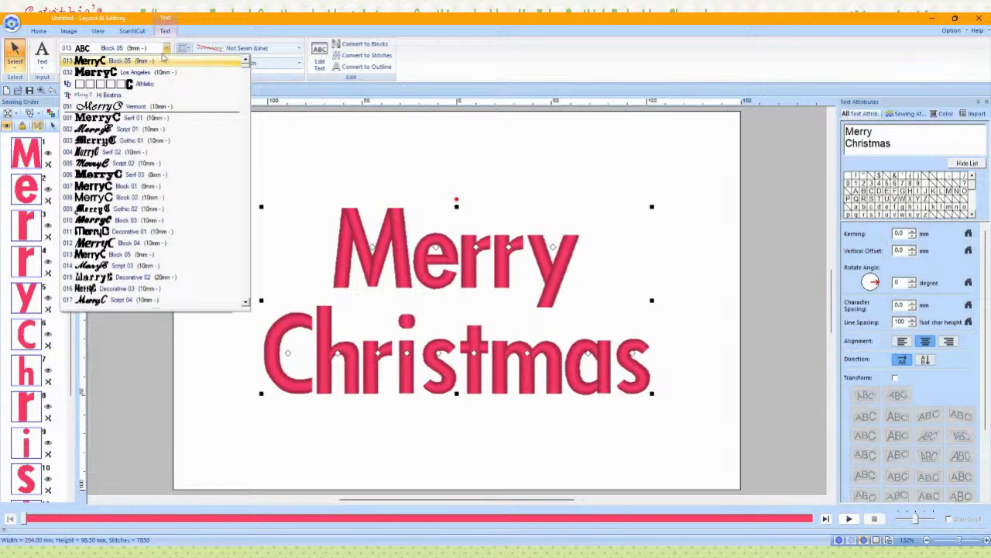
click(97, 94)
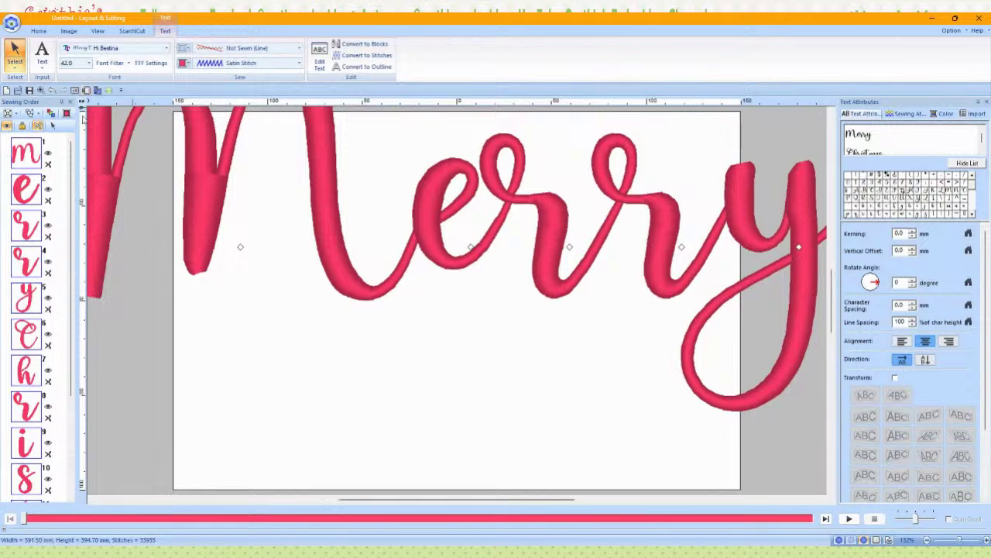
Step: Shrink the oversized Merry Christmas script lettering to about 156 by 104 mm and position both lines inside the hoop area
drag(103, 138, 345, 345)
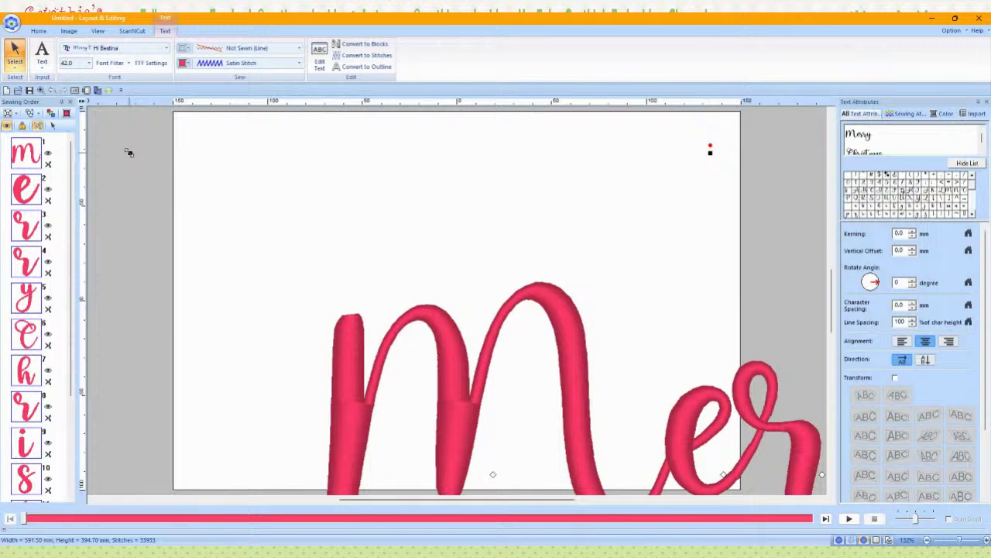
drag(128, 152, 321, 297)
drag(519, 432, 239, 243)
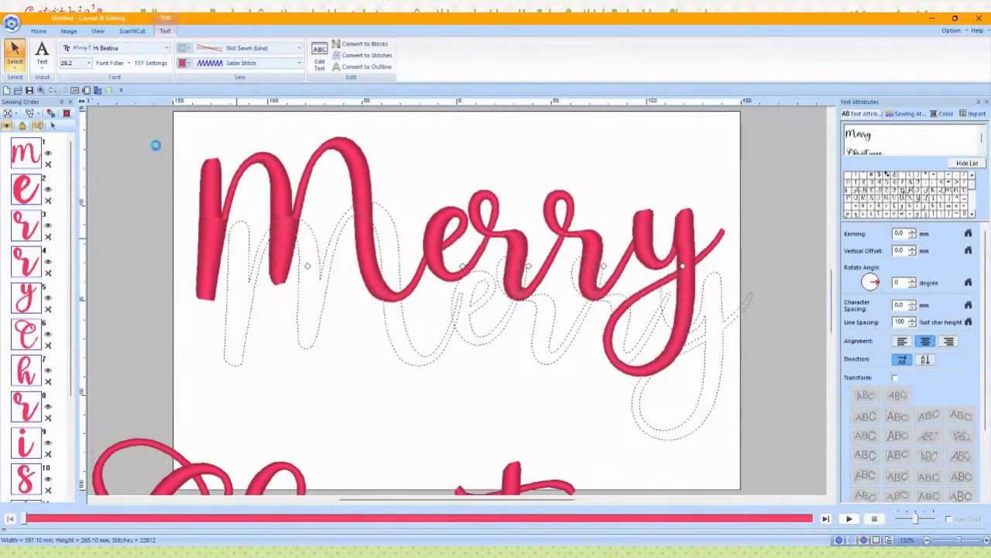
drag(93, 114, 331, 294)
drag(446, 306, 446, 306)
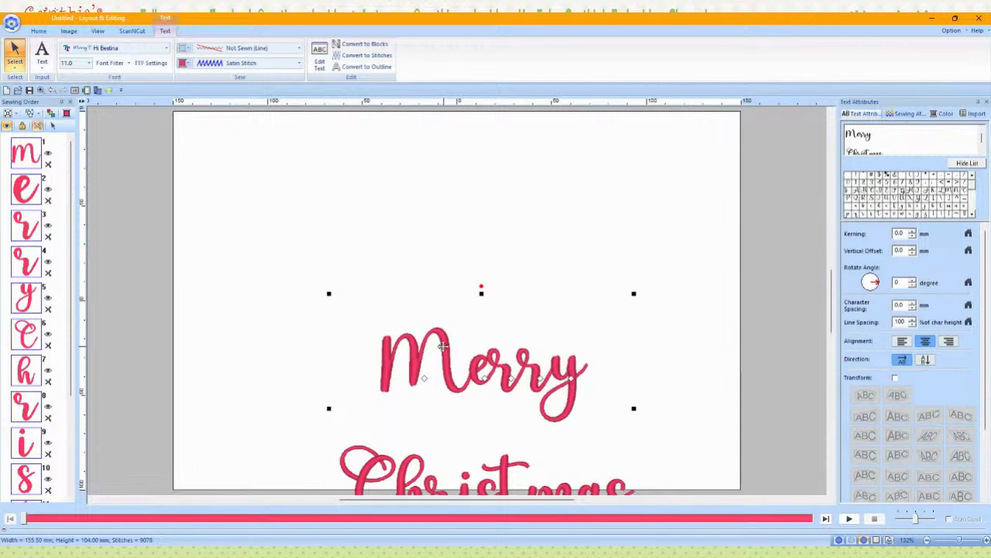
drag(441, 350, 424, 221)
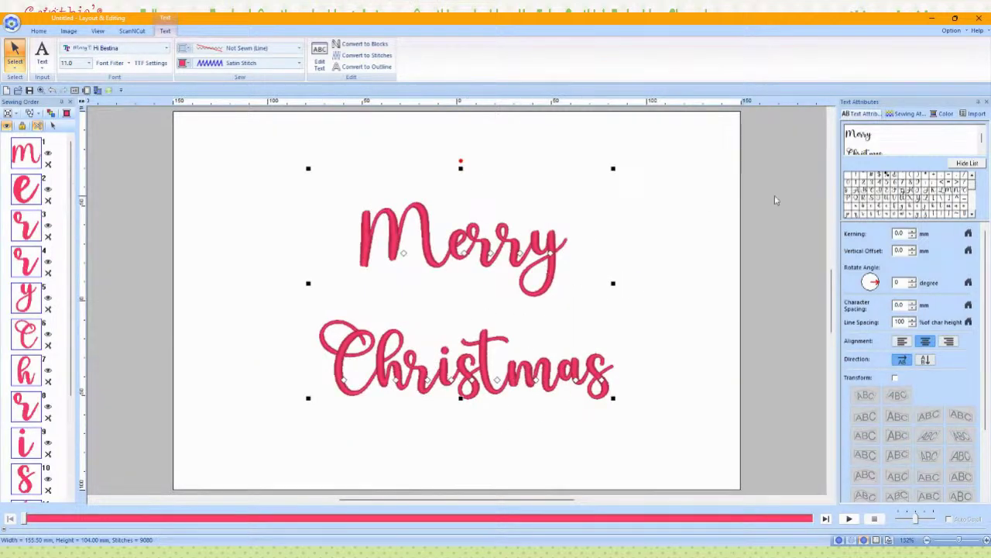
Step: Set the text's line spacing to 54% and enlarge the Merry Christmas lettering to about 284 by 133 mm
click(912, 324)
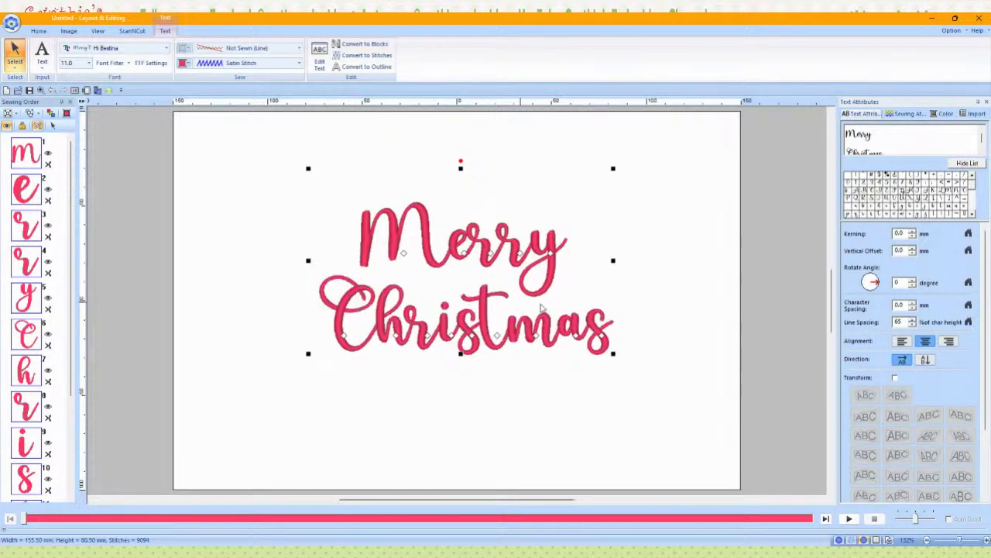
click(913, 326)
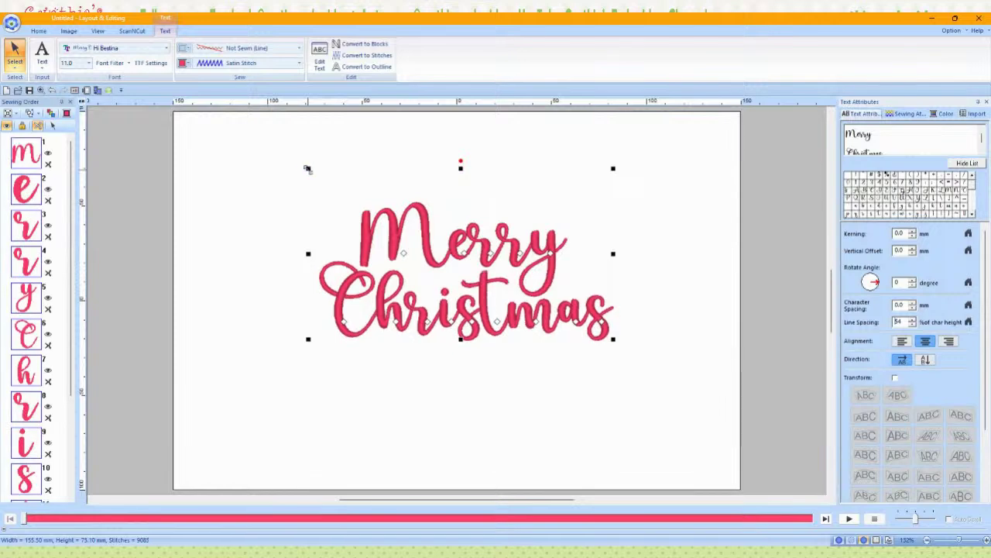
drag(308, 169, 190, 112)
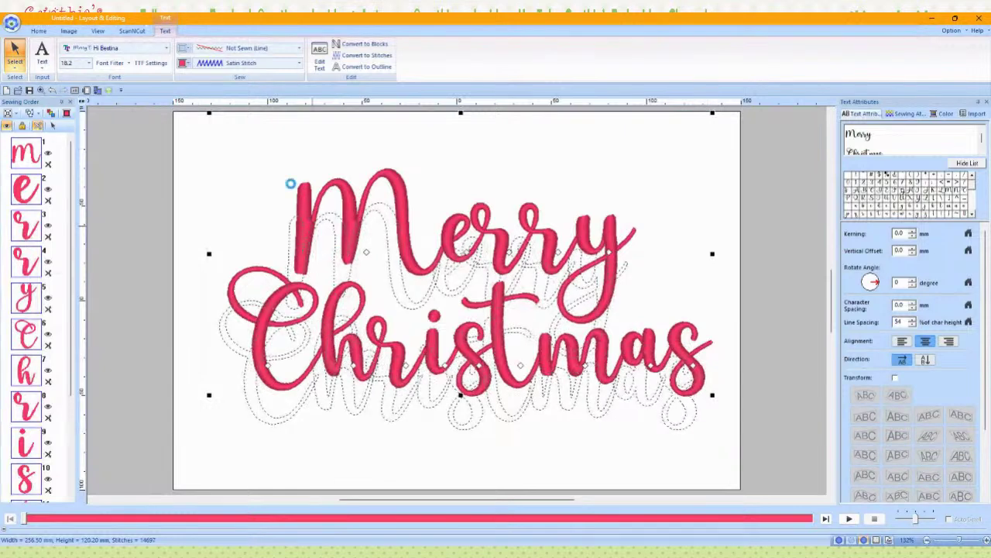
drag(199, 147, 188, 130)
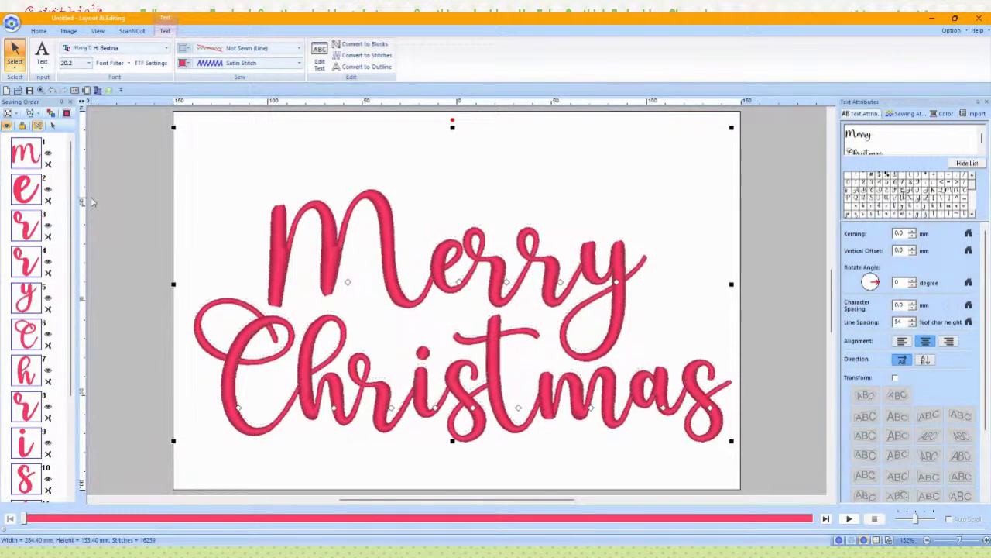
Step: Measure the width of the first stem of the M in Merry
click(38, 31)
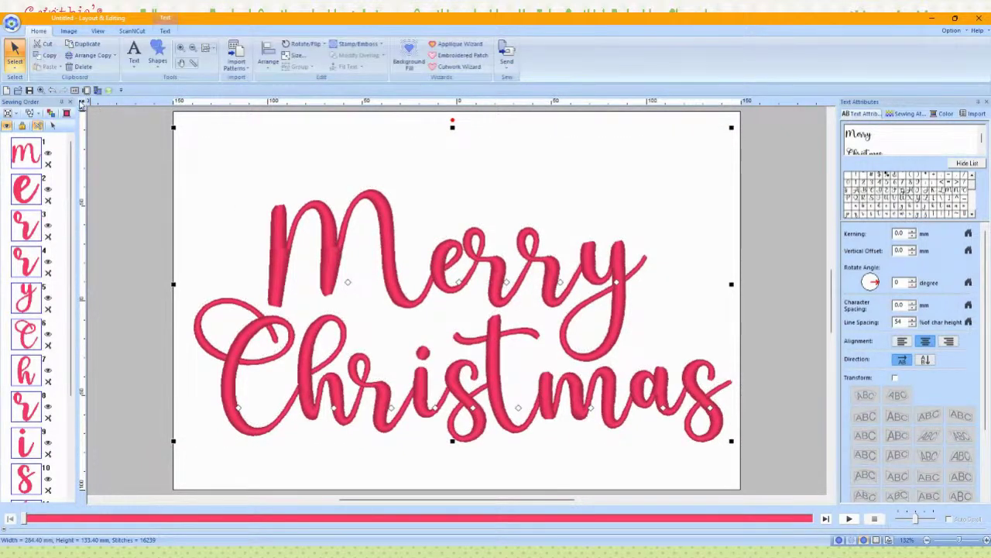
key(ctrl)
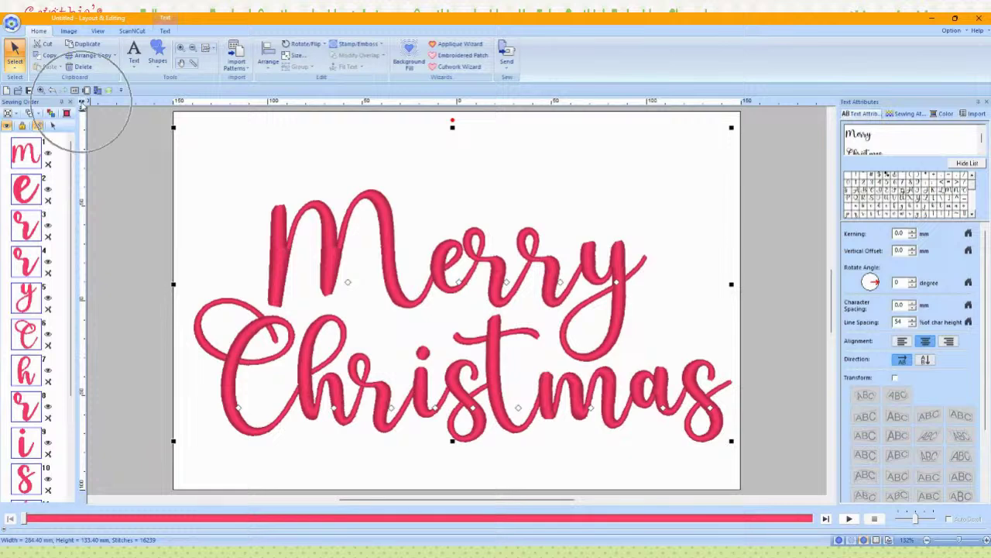
key(ctrl)
key(ctrl)
click(82, 106)
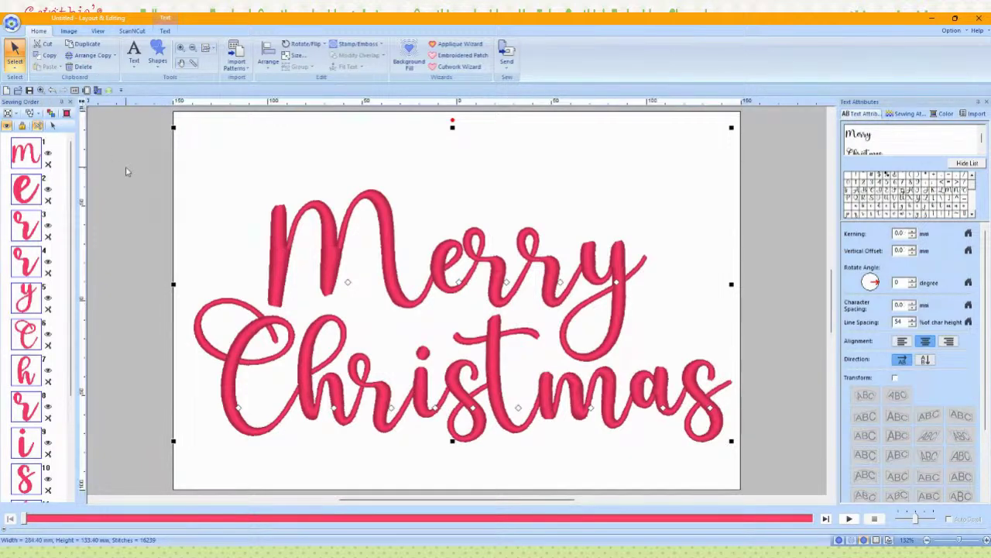
click(194, 66)
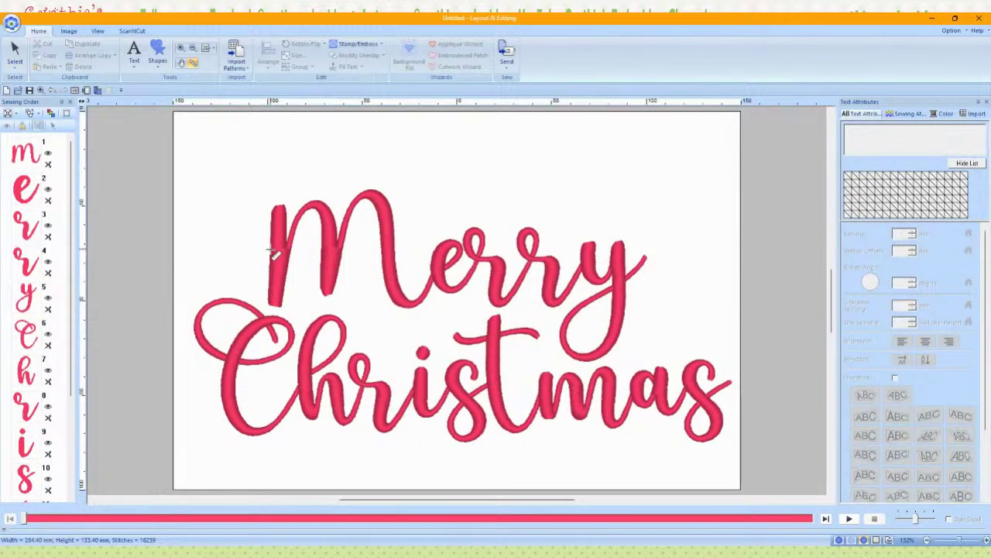
drag(269, 250, 292, 251)
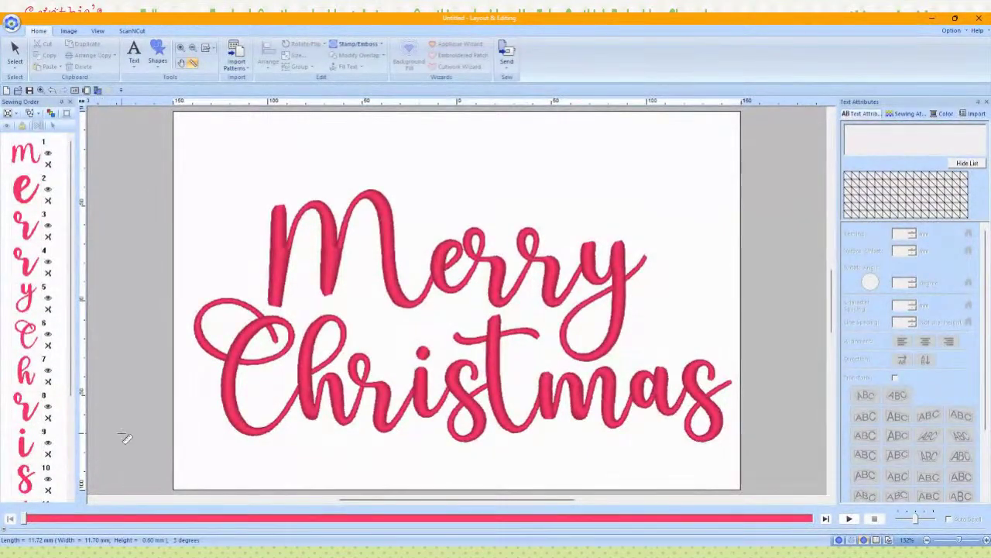
click(17, 49)
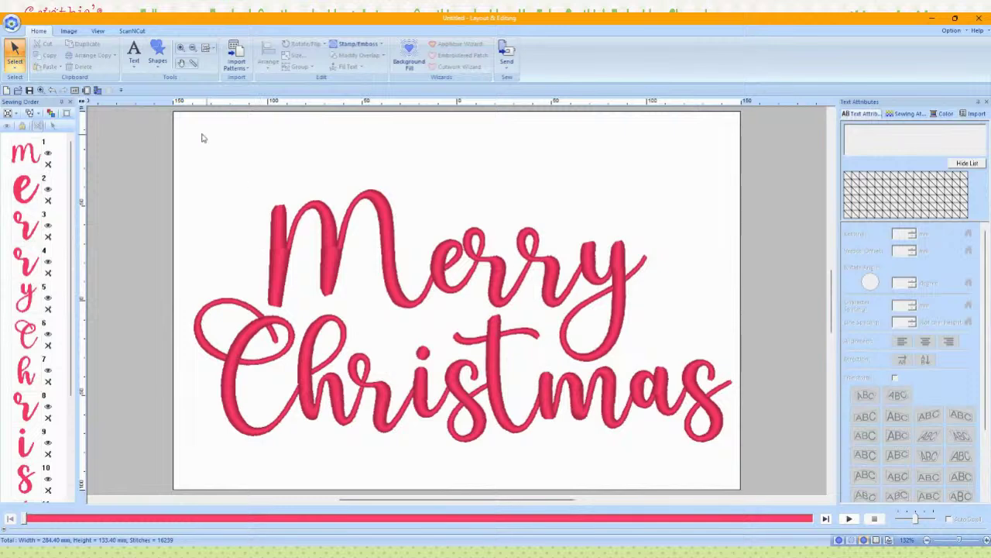
Step: Draw an open curve about 53 mm long down the middle of the M's first stem, from its top end to its base
click(157, 60)
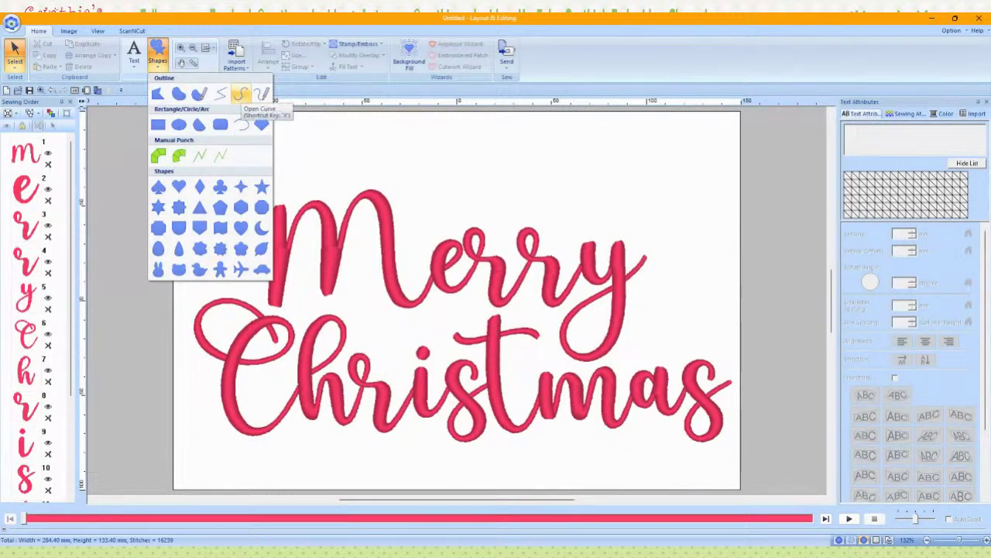
click(240, 93)
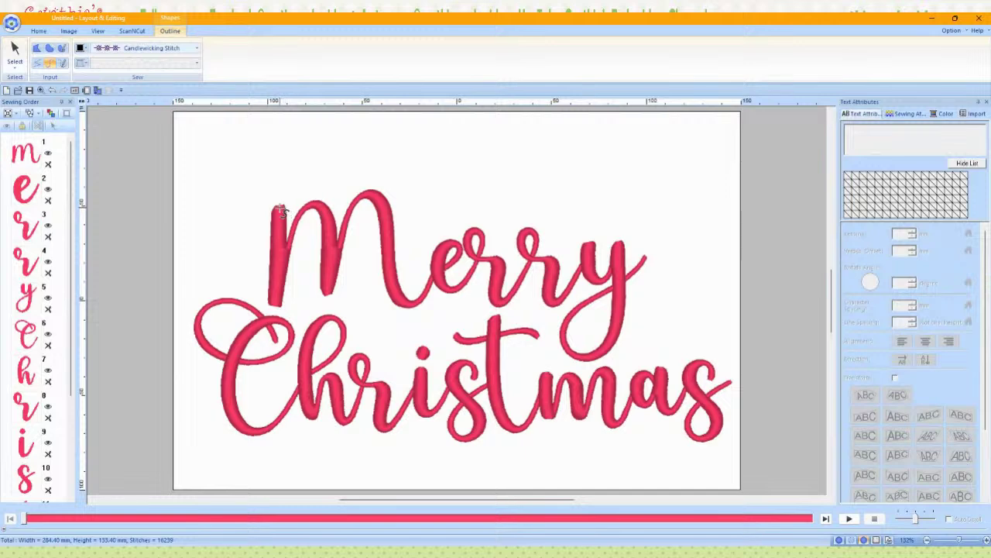
click(278, 205)
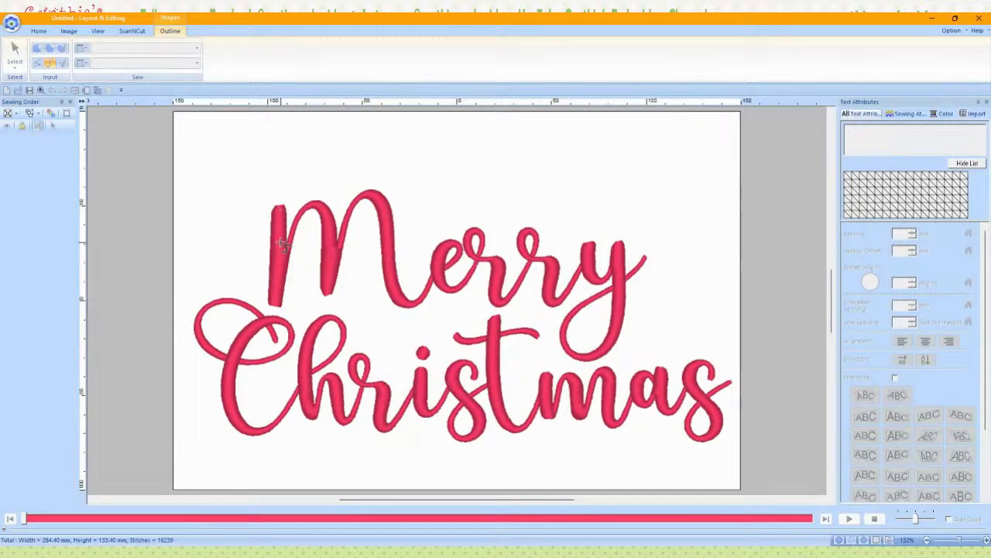
double_click(279, 308)
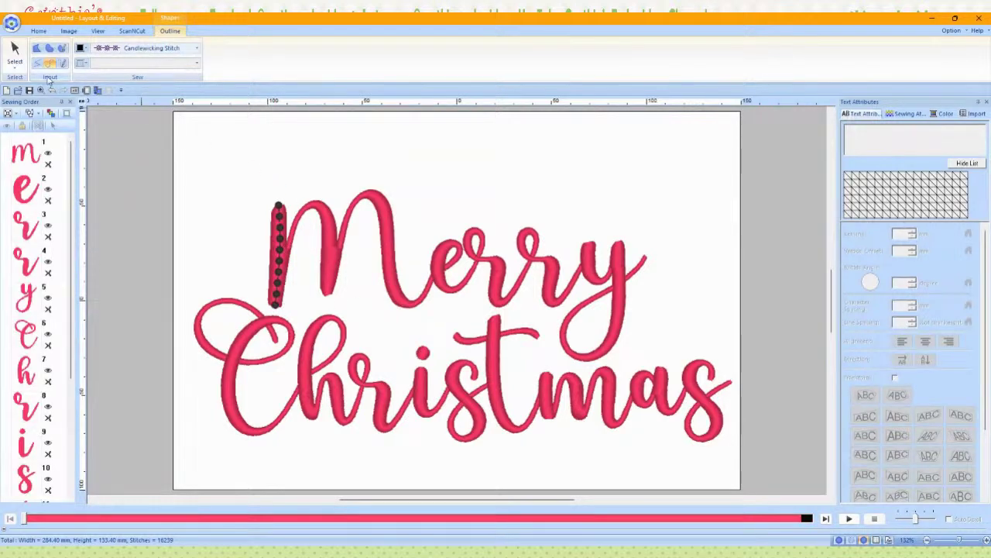
Step: Change the line drawn on the M's first stem to Running Stitch
click(15, 48)
click(275, 195)
click(257, 50)
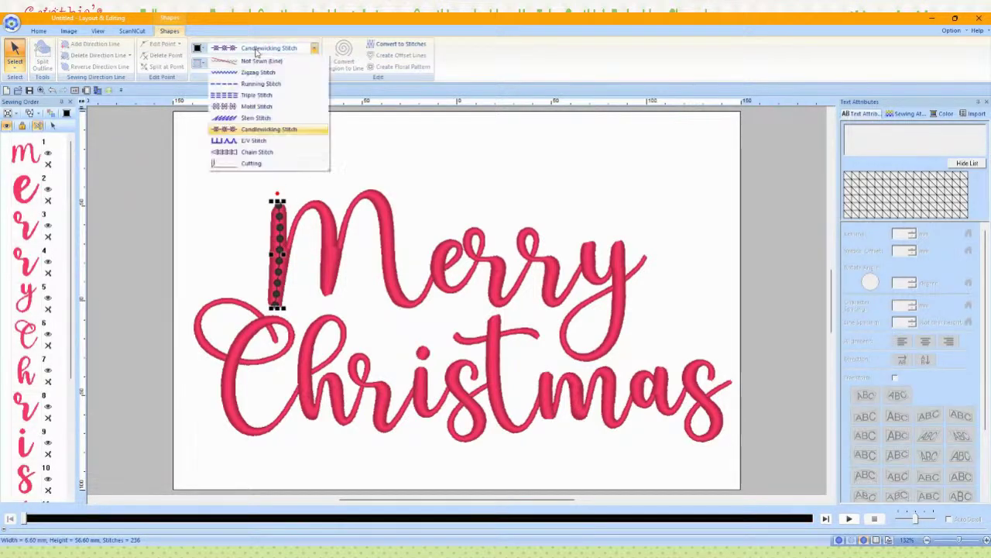
click(255, 84)
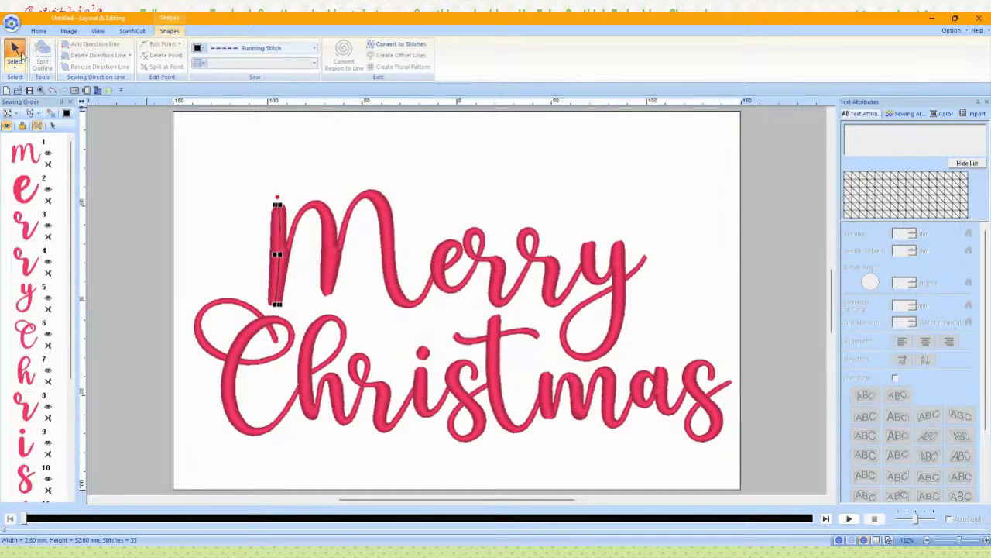
Step: Draw open curves in Running Stitch down the middle of the M's second and third stems in Merry
click(38, 30)
click(157, 53)
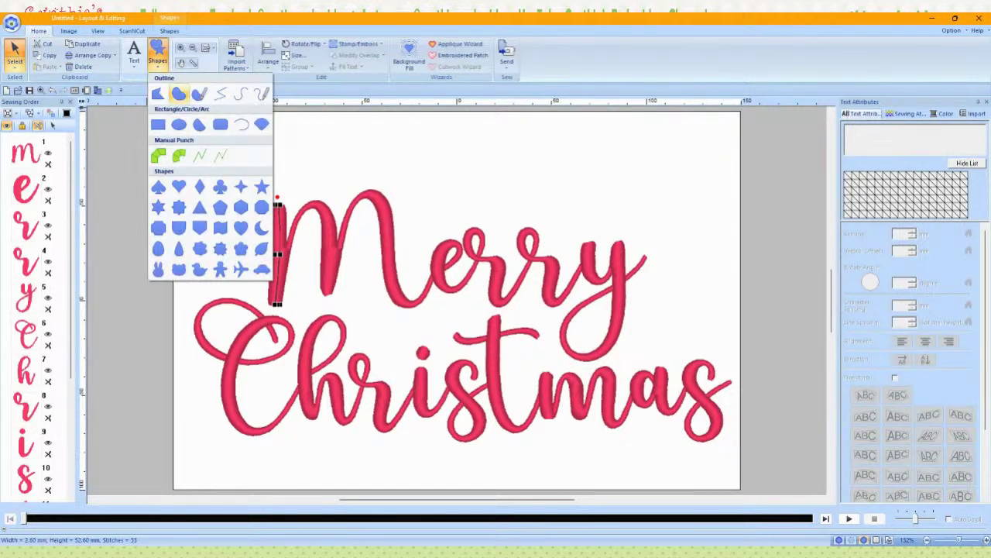
click(240, 93)
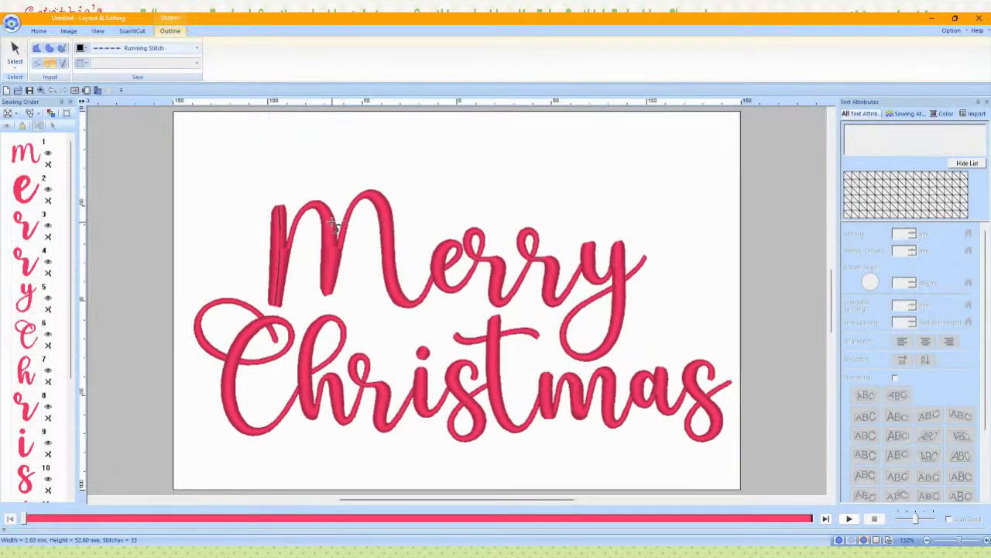
click(321, 206)
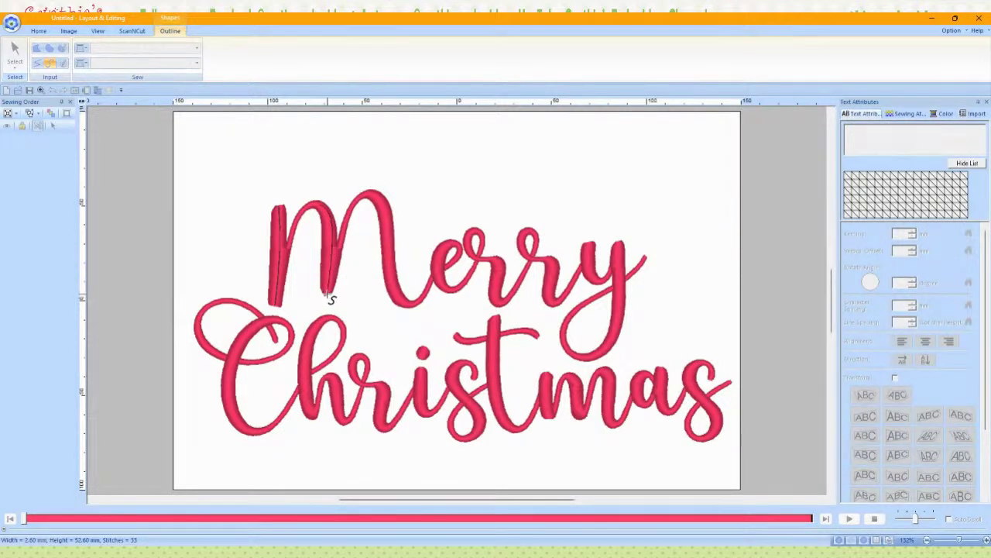
double_click(326, 294)
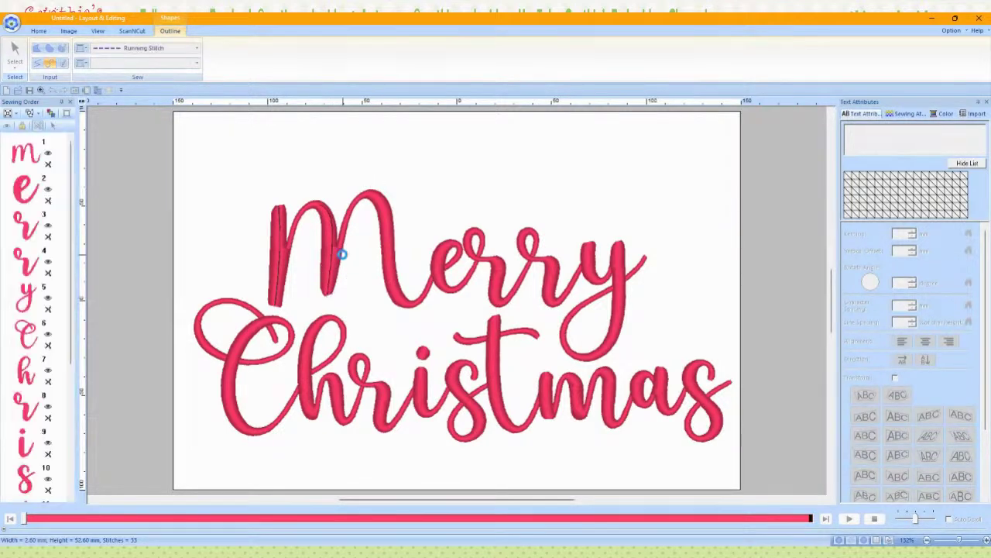
click(372, 193)
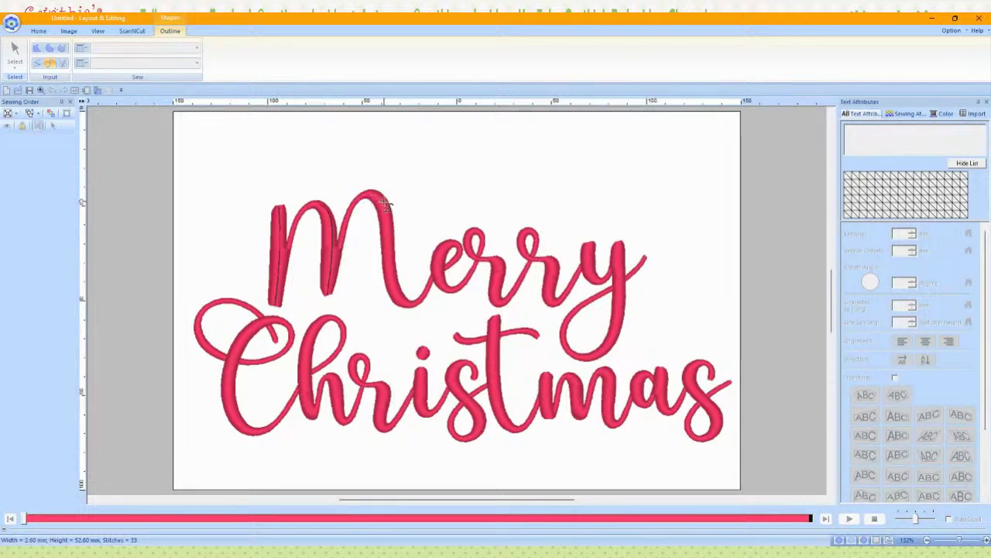
double_click(411, 306)
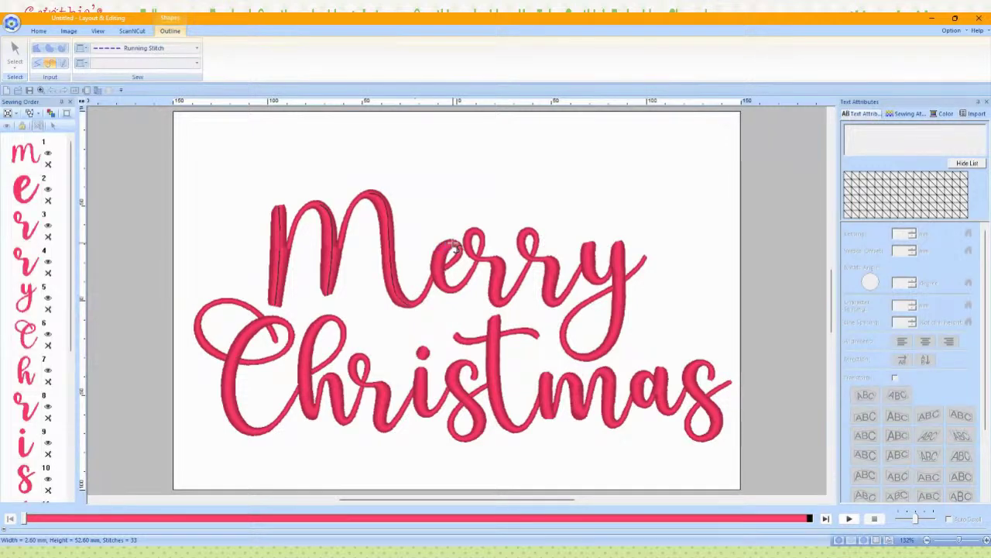
Step: Draw open curves along the thick strokes of the e and both r's in Merry
click(455, 242)
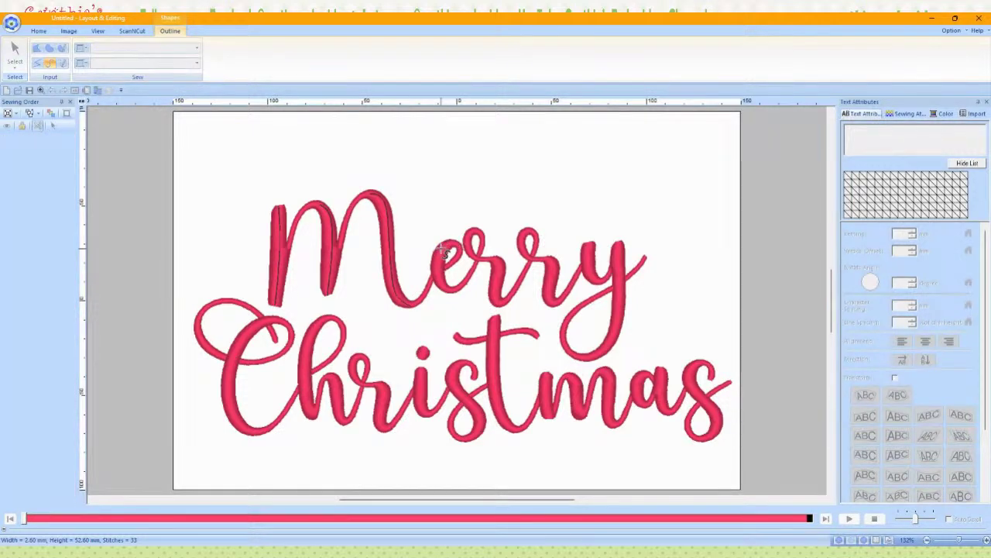
double_click(453, 293)
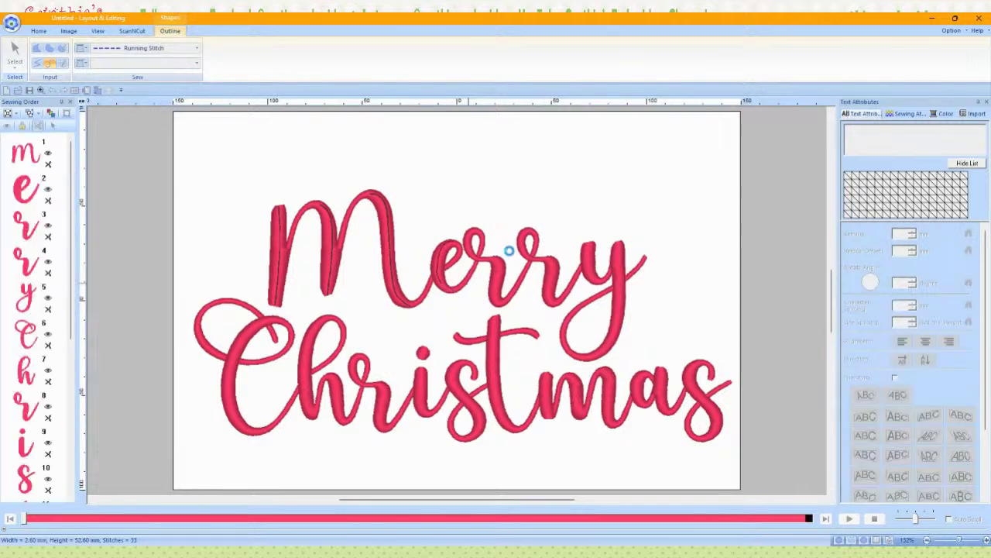
click(492, 263)
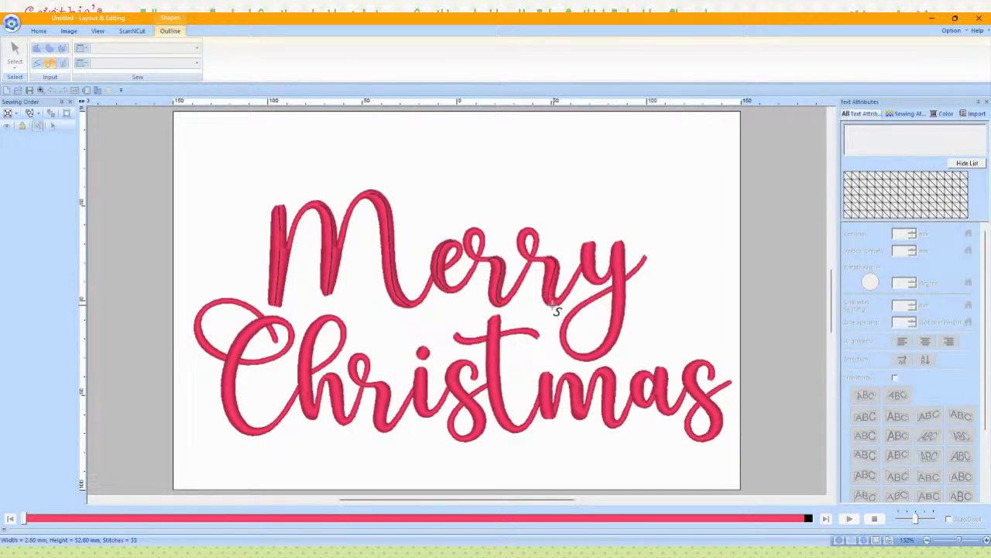
Step: Draw open curves along the y's short first stroke and its long descending stroke in Merry
click(596, 249)
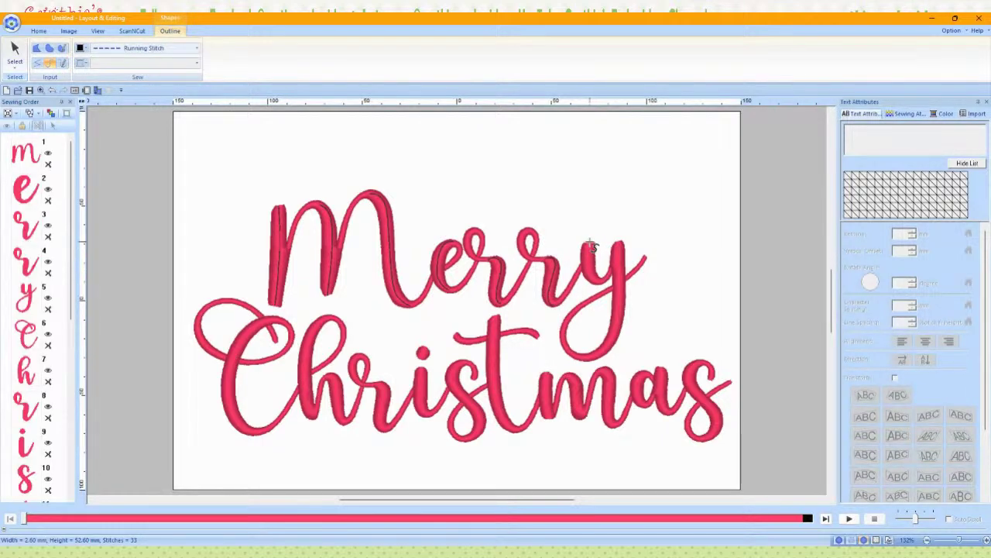
click(591, 244)
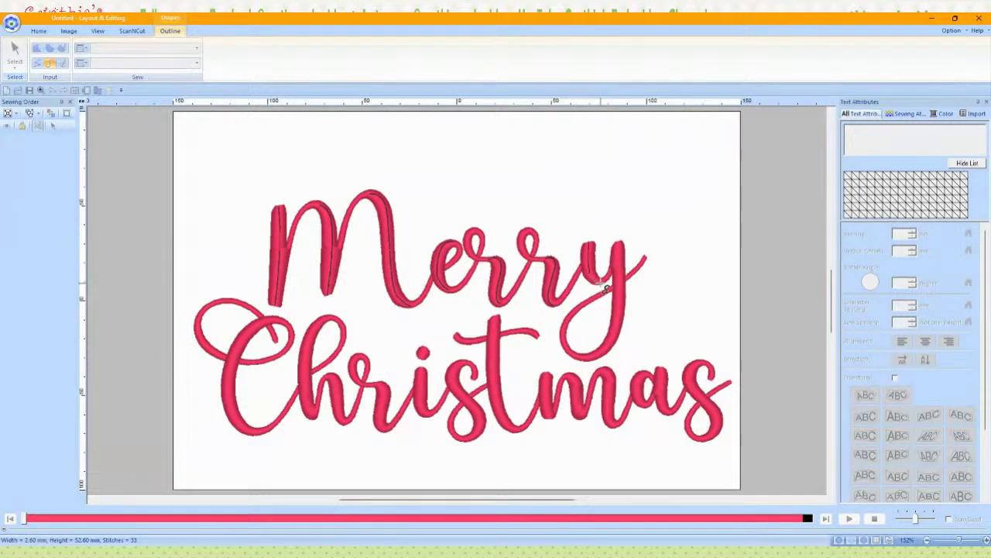
click(624, 247)
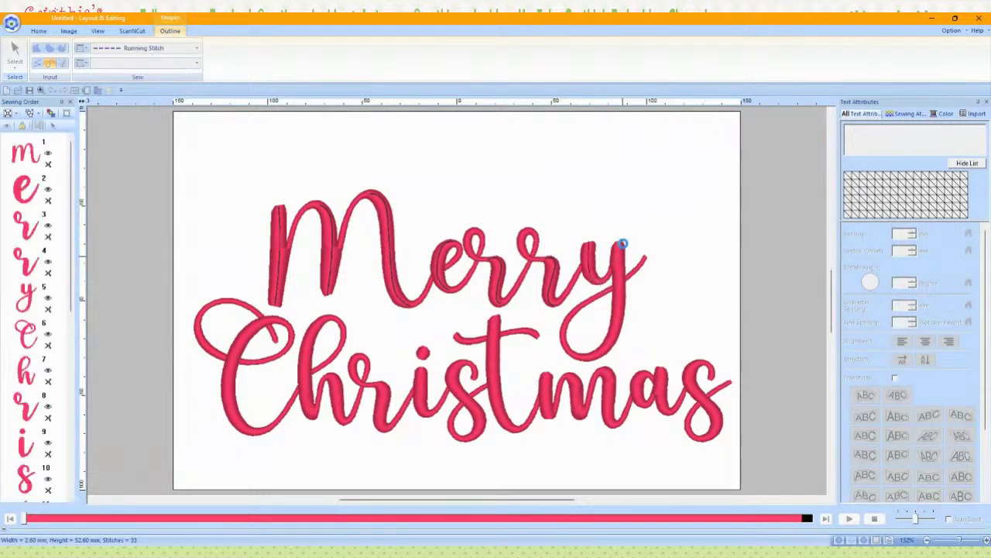
click(619, 243)
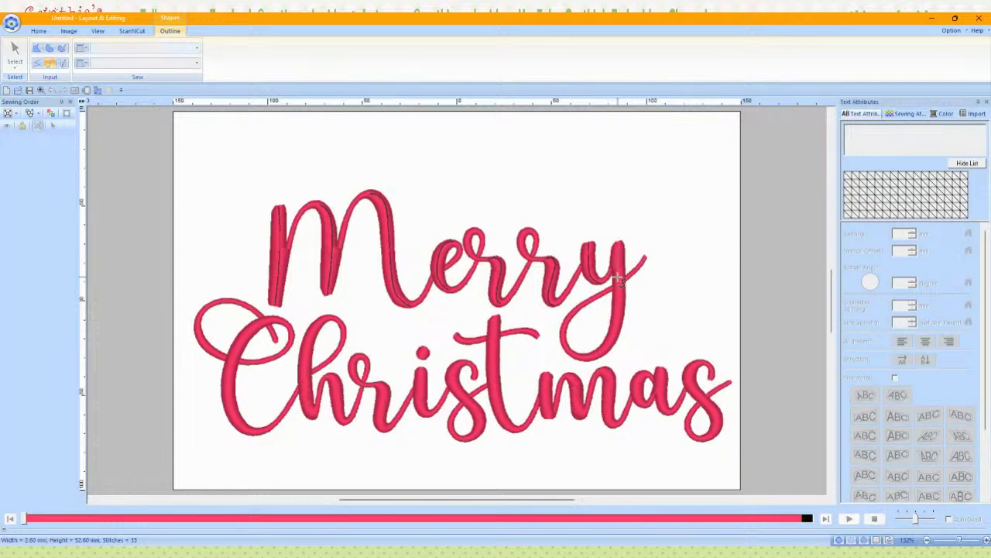
right_click(621, 274)
click(619, 242)
double_click(588, 357)
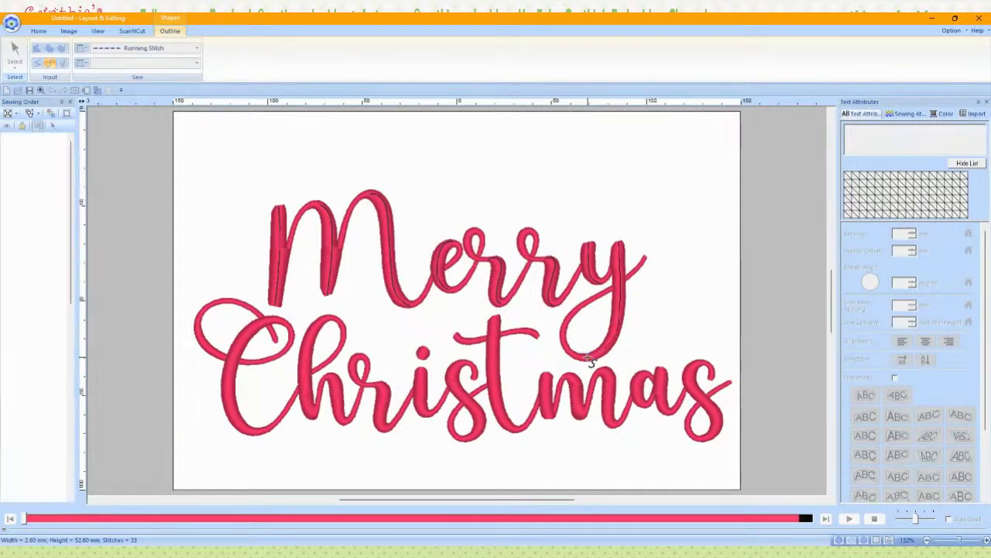
Step: Draw open curves along the thick strokes of the C, both stems of the h, and the r in Christmas
click(274, 319)
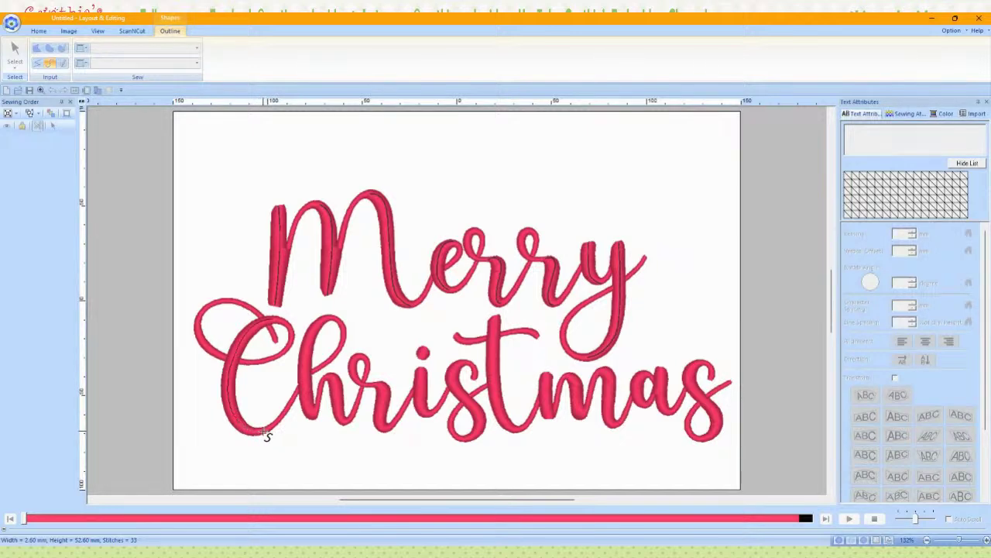
click(313, 320)
click(328, 382)
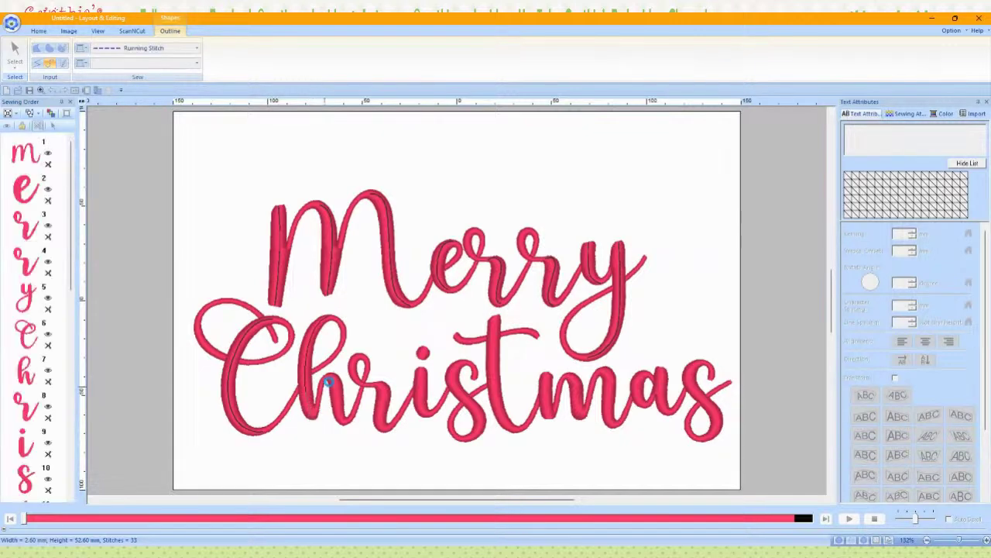
click(330, 377)
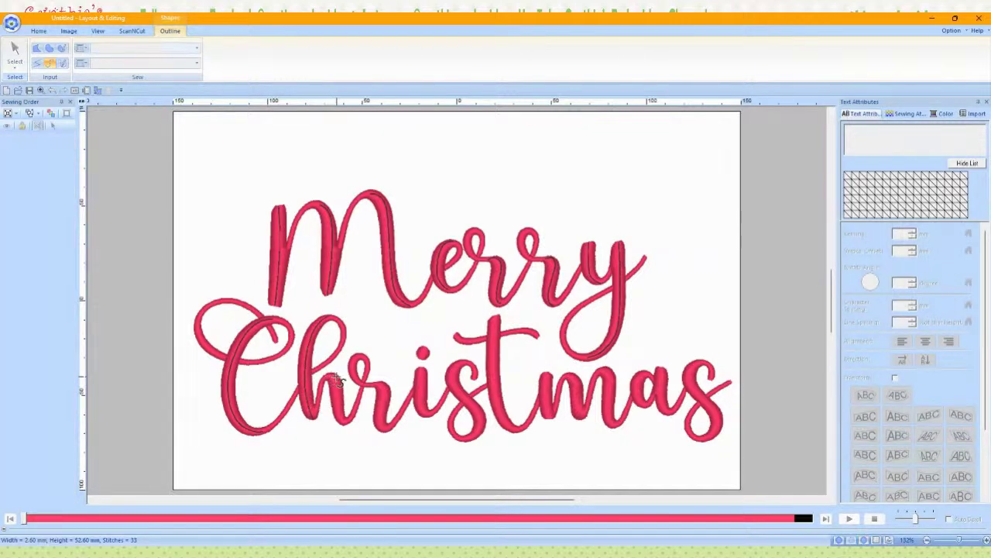
click(346, 423)
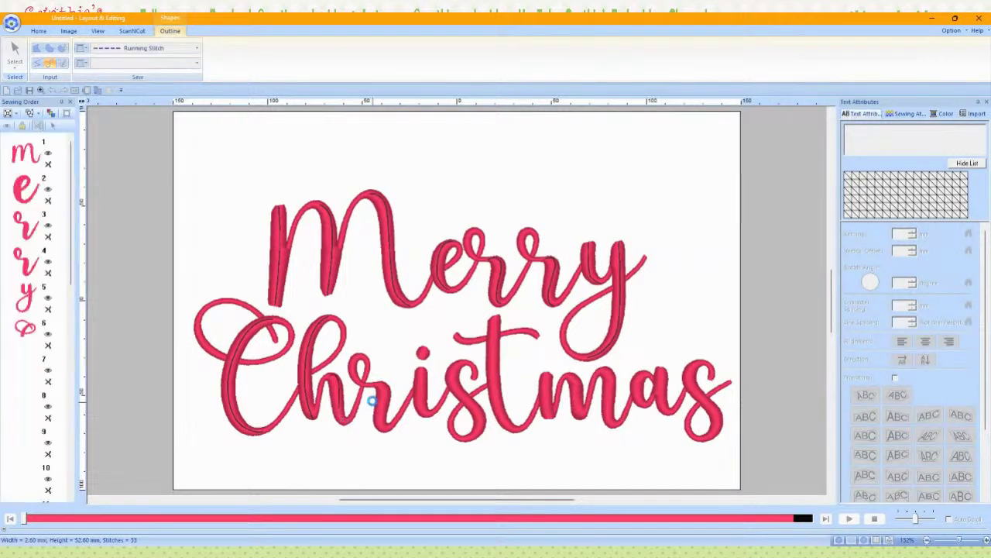
click(379, 389)
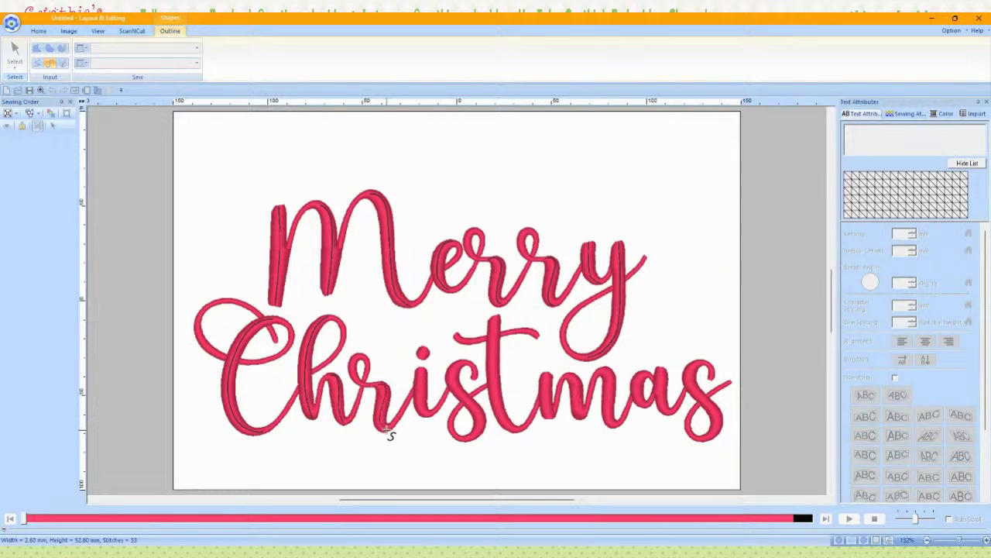
Step: Draw open curves along the thick strokes of the i, the first s and the t in Christmas
click(454, 377)
click(421, 376)
click(463, 369)
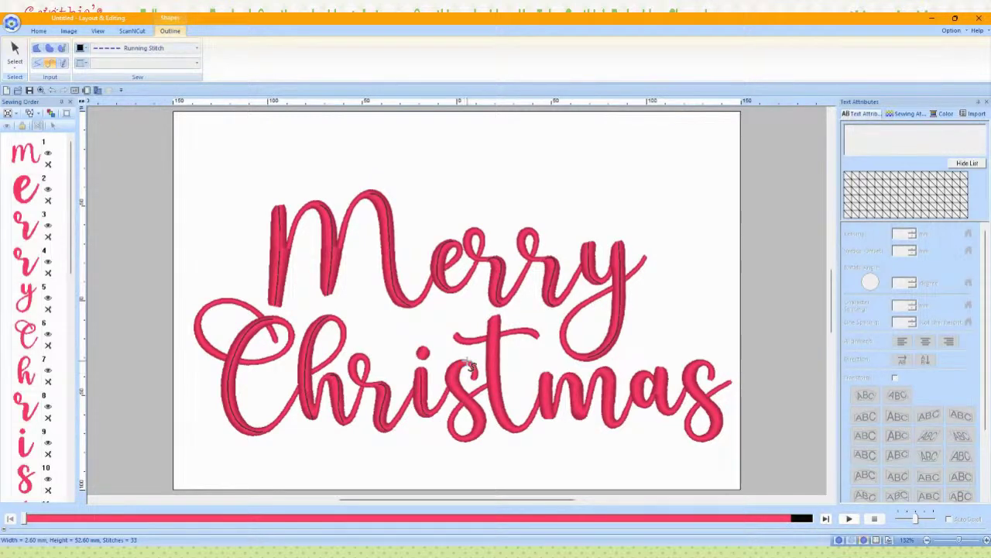
click(458, 364)
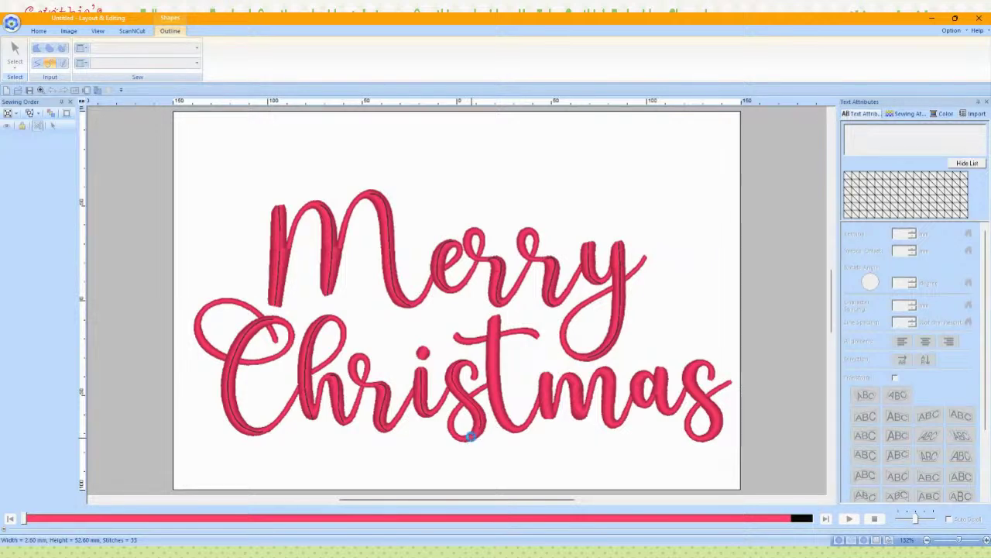
click(494, 317)
Step: Draw open curves along the thick strokes of the m, the a and the final s in Christmas
click(547, 376)
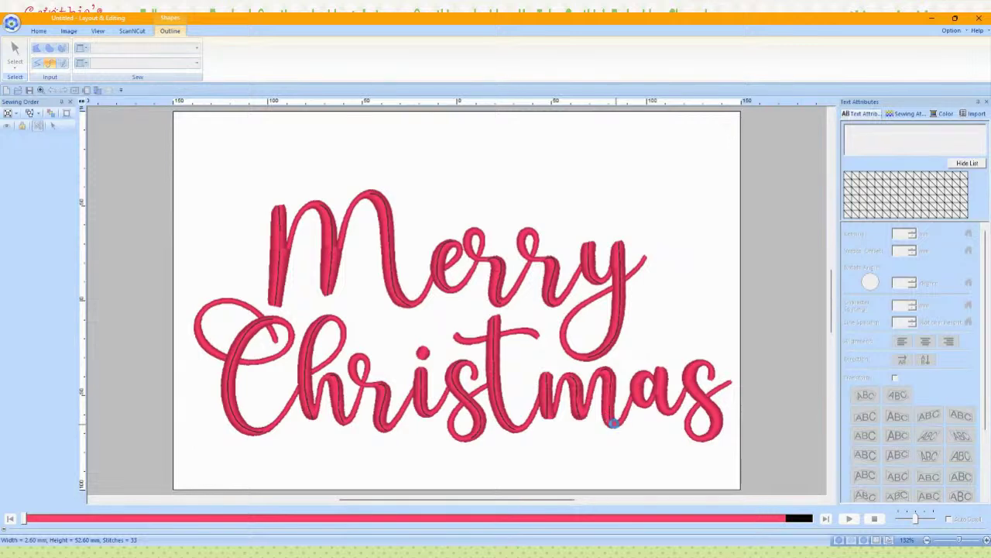
click(646, 371)
click(662, 368)
click(701, 379)
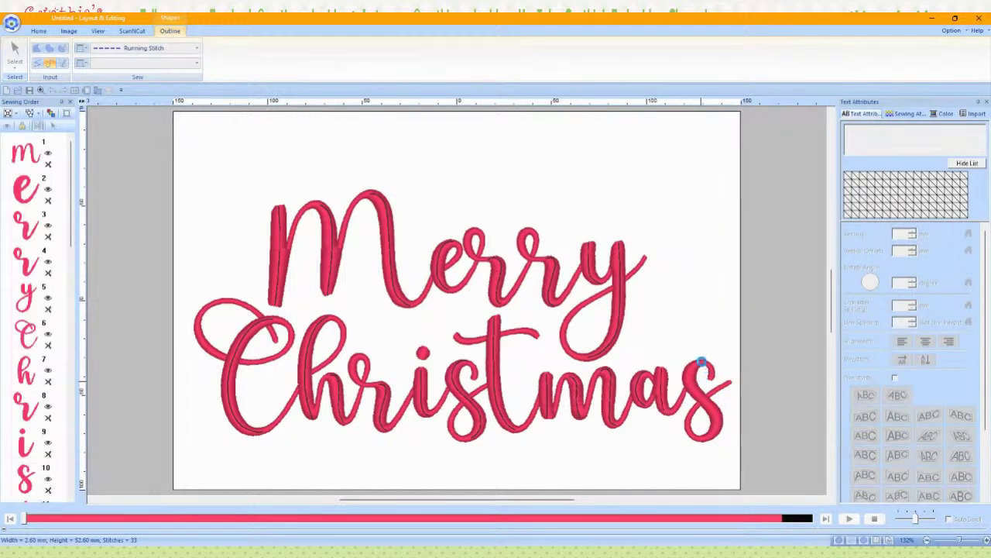
click(701, 362)
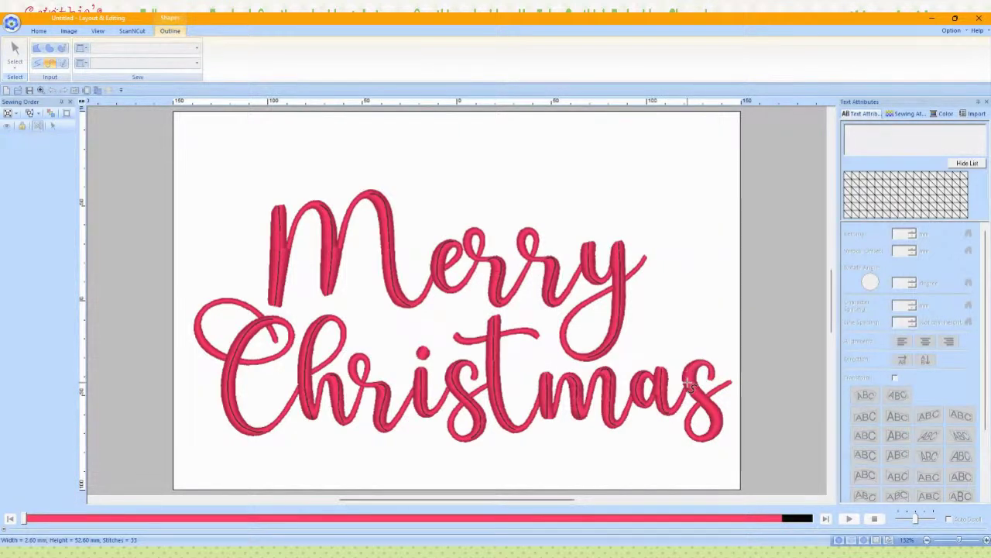
double_click(702, 438)
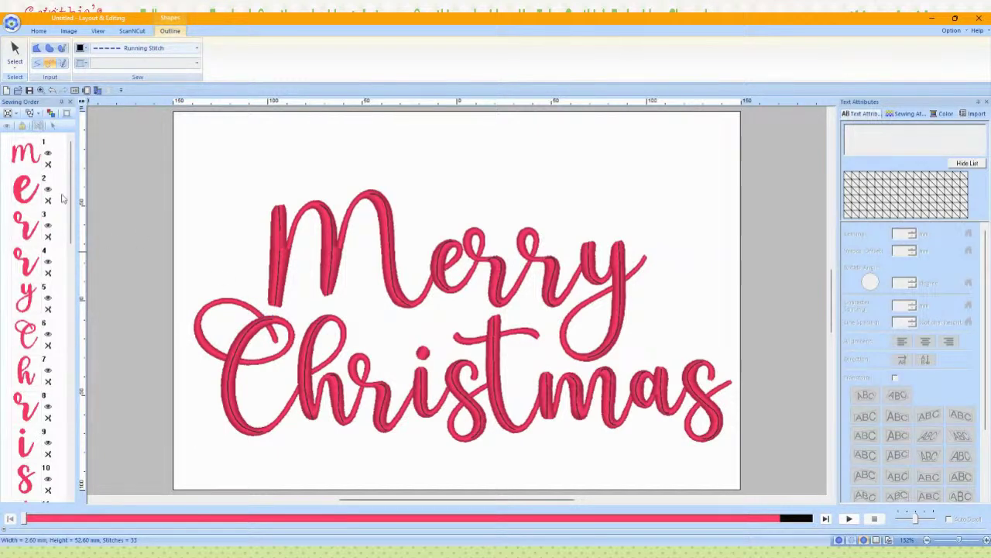
Step: Select the lettering together with the line on the M's first stem and convert that outline into an engraved line
click(32, 158)
drag(70, 197, 69, 299)
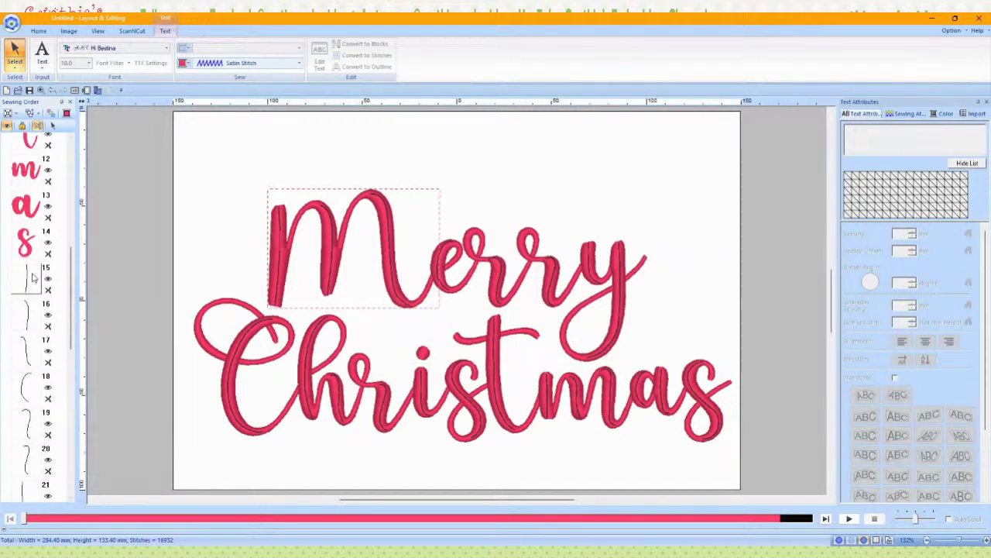
click(29, 277)
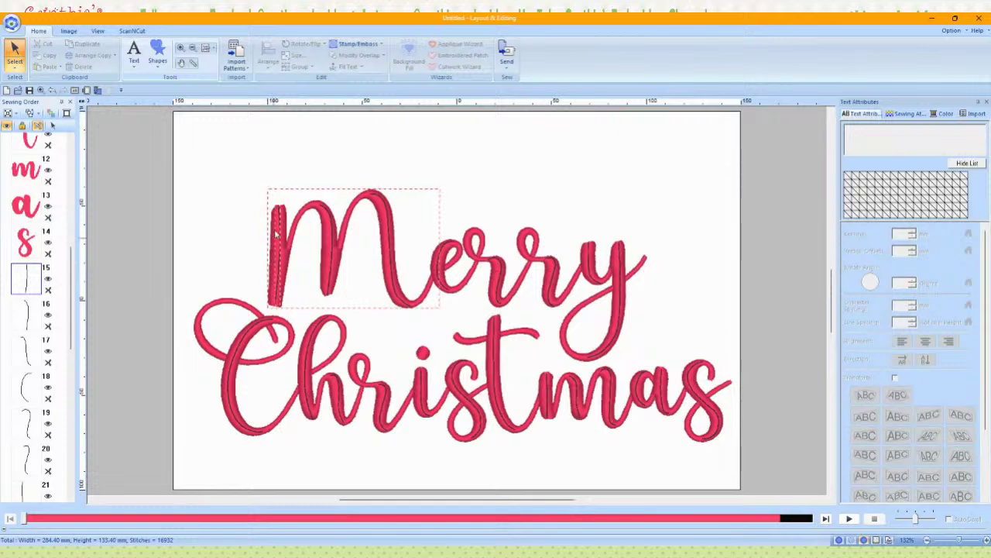
click(51, 126)
key(ctrl+a)
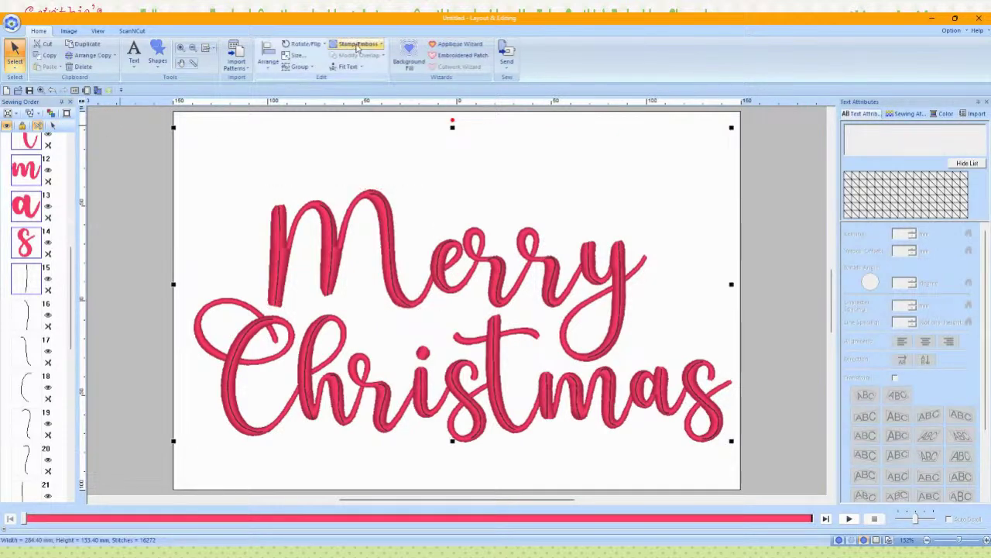
click(356, 44)
click(362, 99)
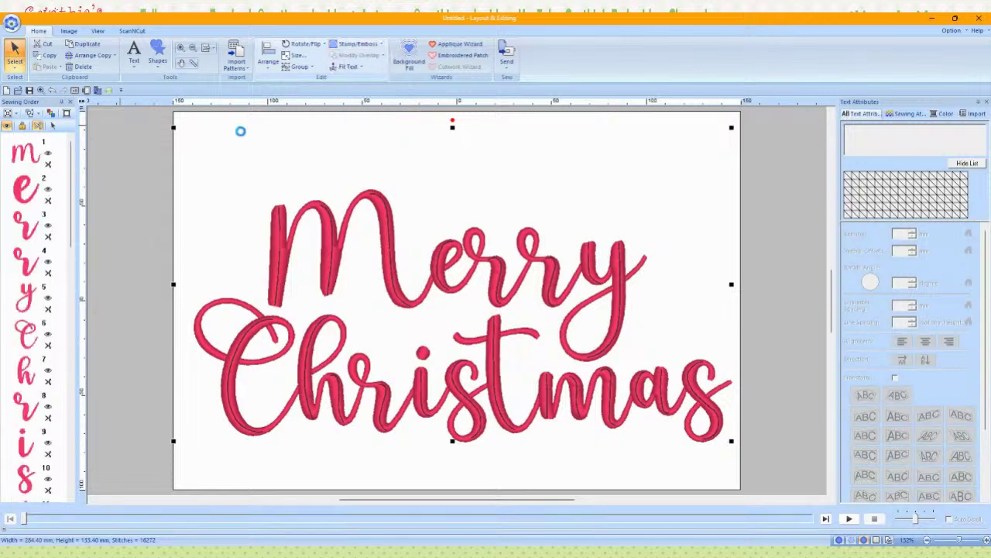
Step: Select the lettering together with the line on the M's second stem and convert that outline into an engraved line
click(35, 157)
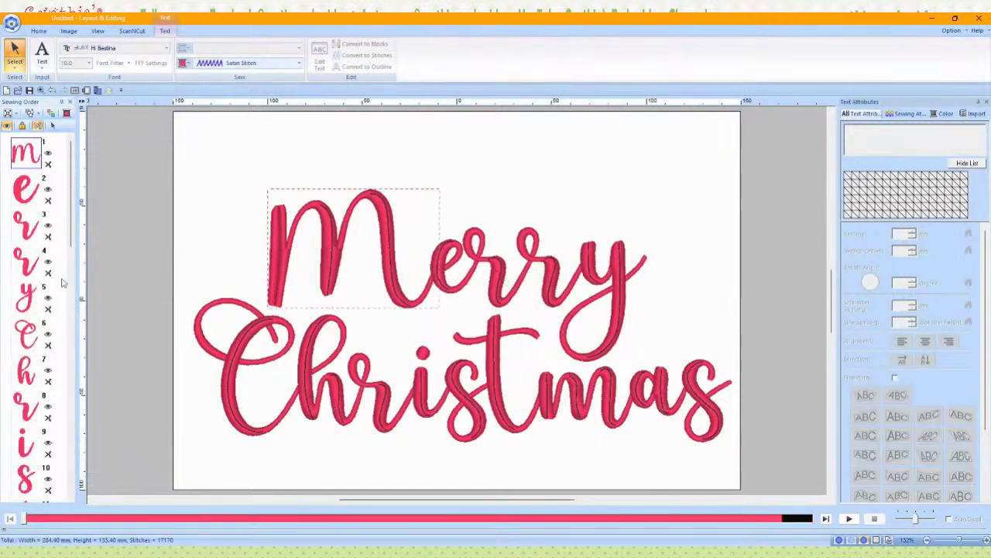
scroll(71, 230, down, 5)
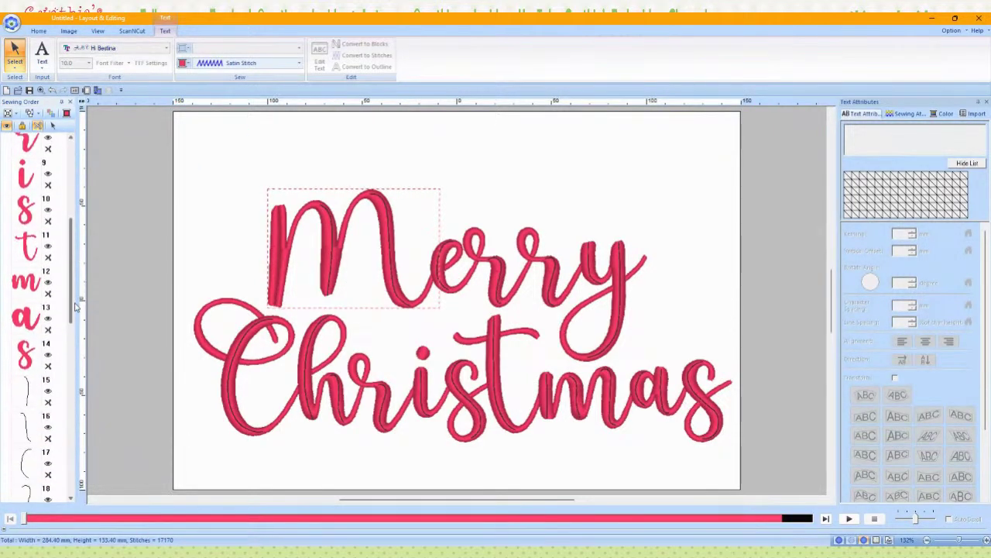
click(24, 378)
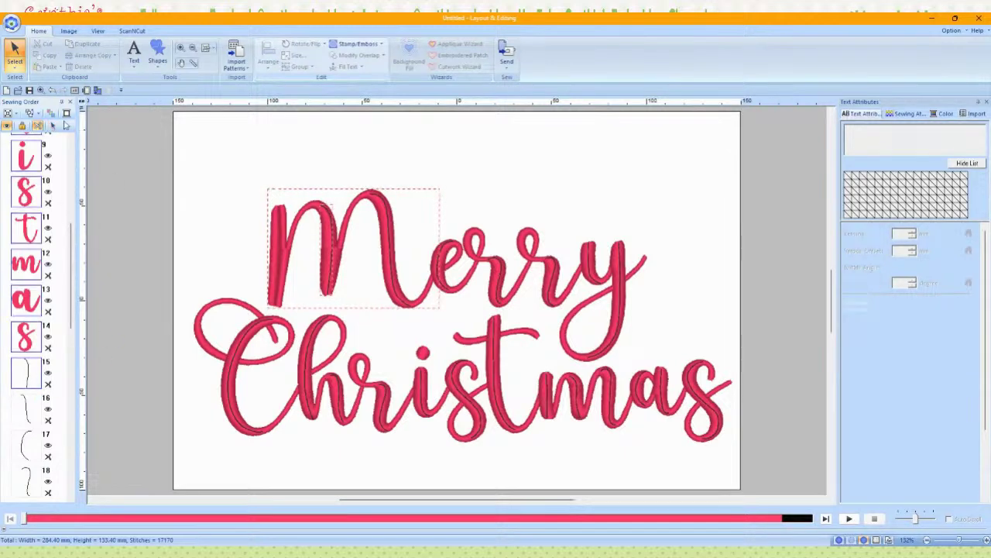
click(356, 44)
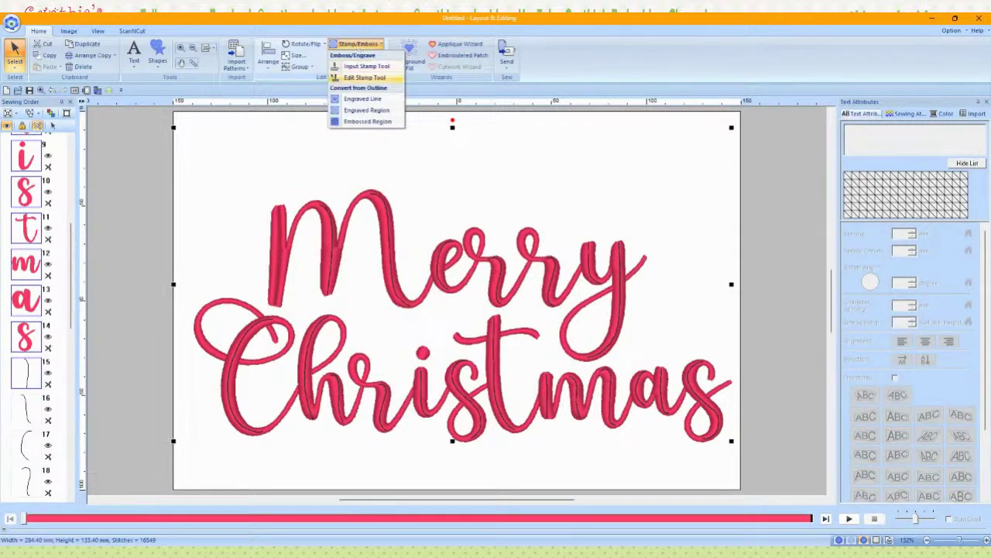
click(362, 98)
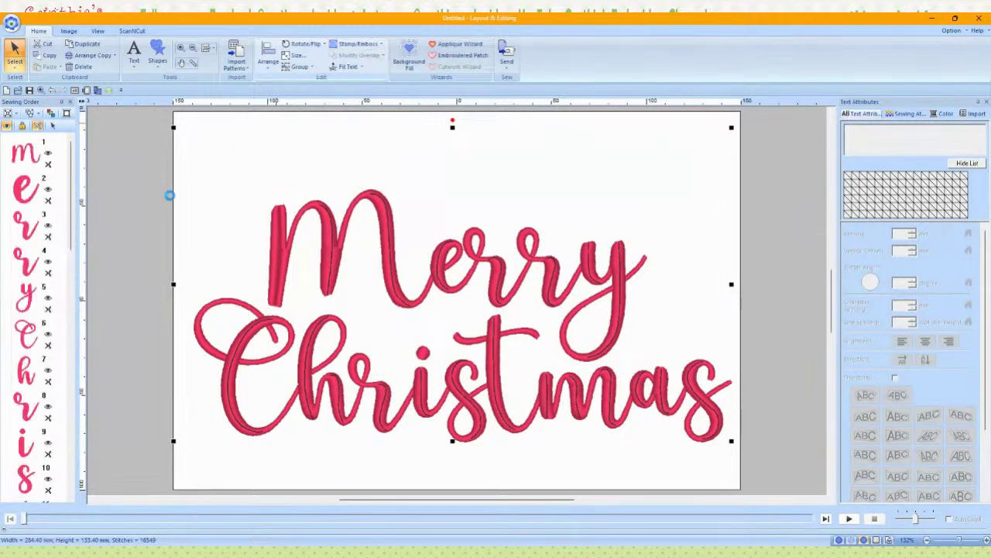
Step: Select the lettering together with the line on the M's third stem and convert that outline into an engraved line
click(43, 176)
drag(72, 209, 75, 303)
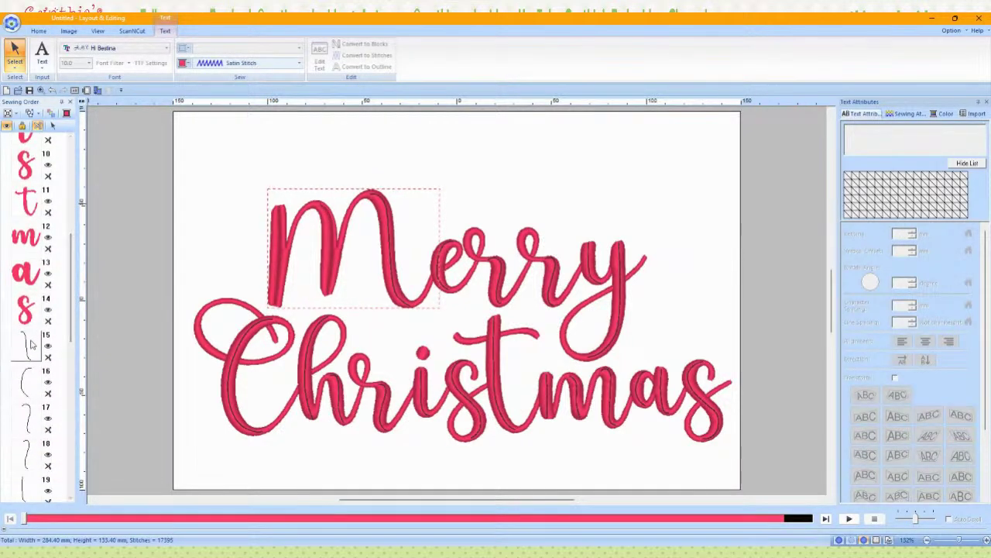
click(31, 344)
shift+click(55, 150)
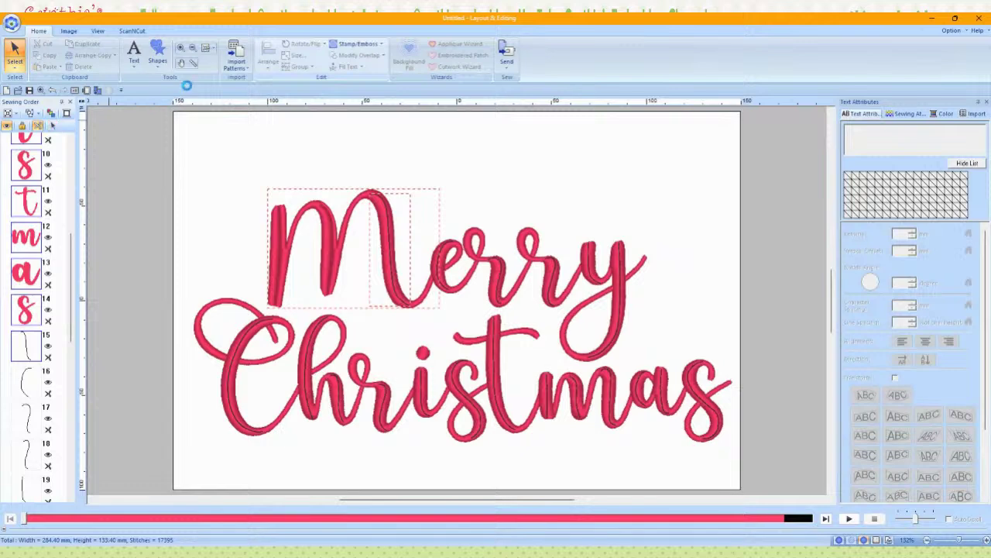
click(357, 44)
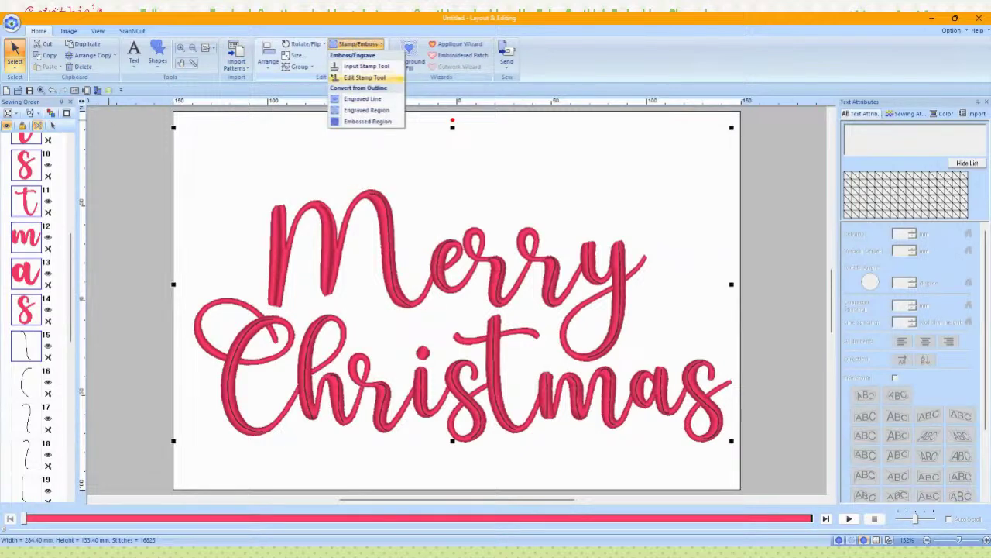
click(362, 98)
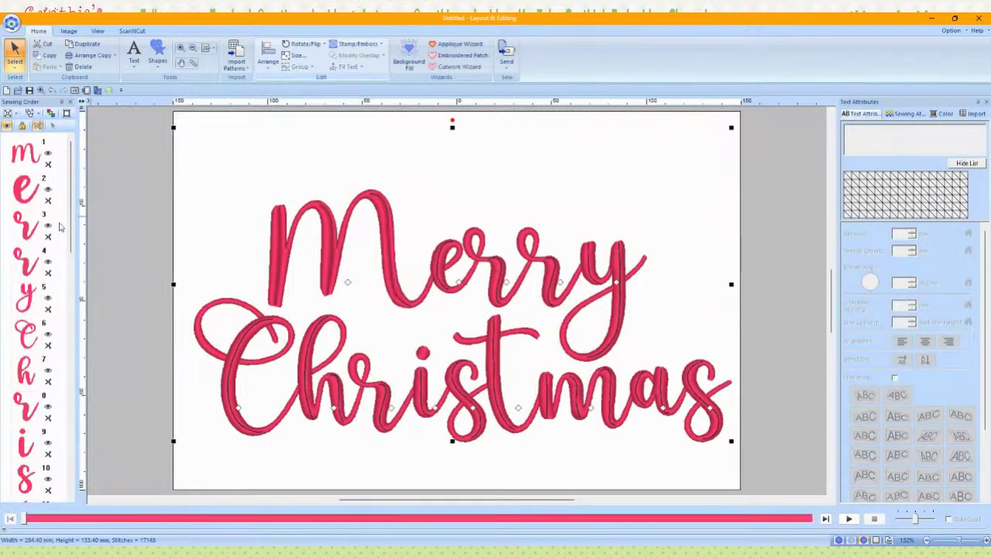
Step: Select the lettering together with the curve on the e in Merry and convert that outline into an engraved line
click(28, 158)
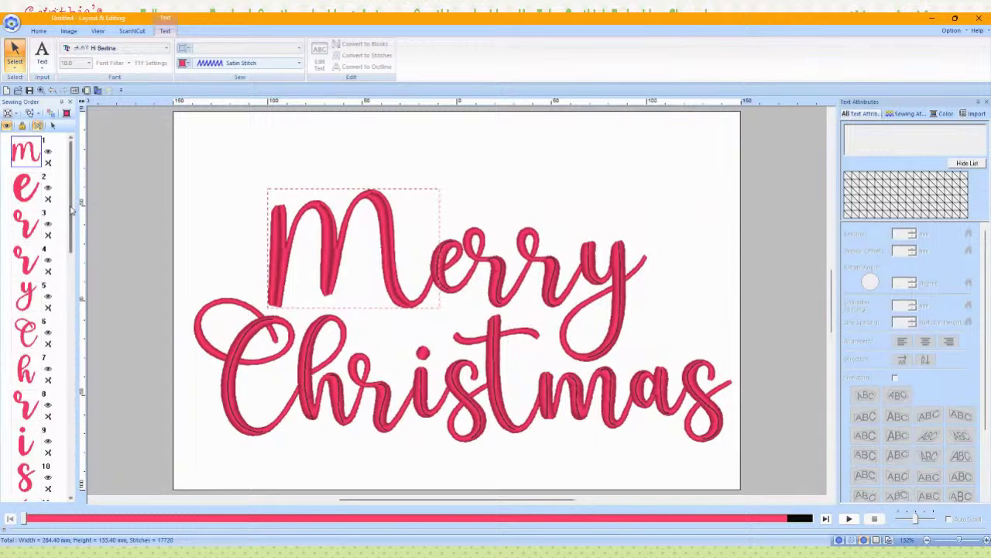
scroll(31, 302, down, 5)
click(28, 288)
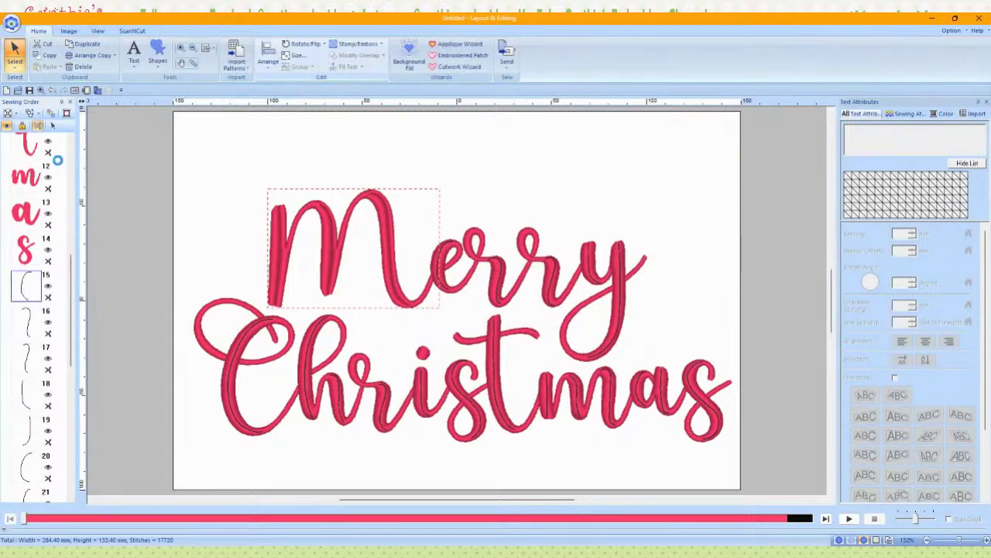
key(ctrl+a)
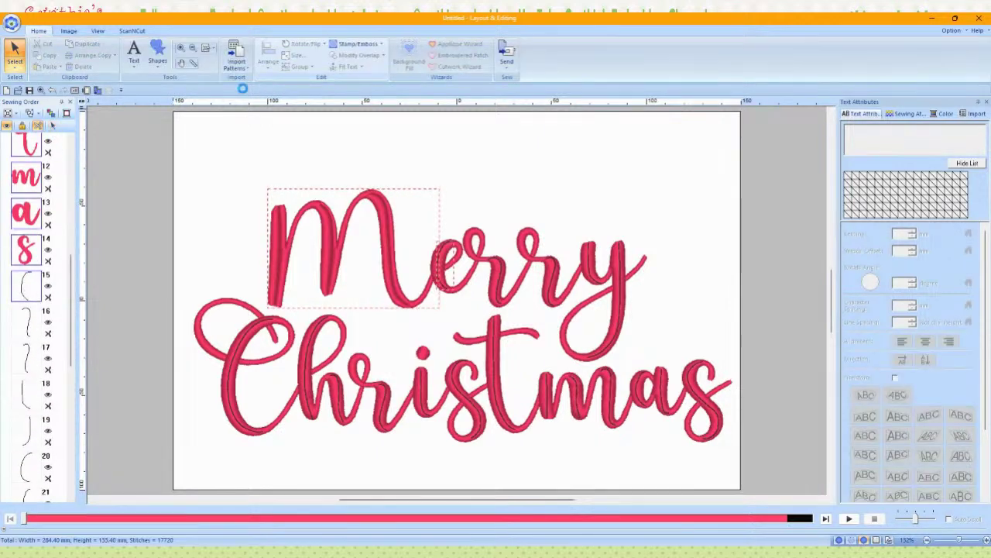
click(359, 45)
click(363, 97)
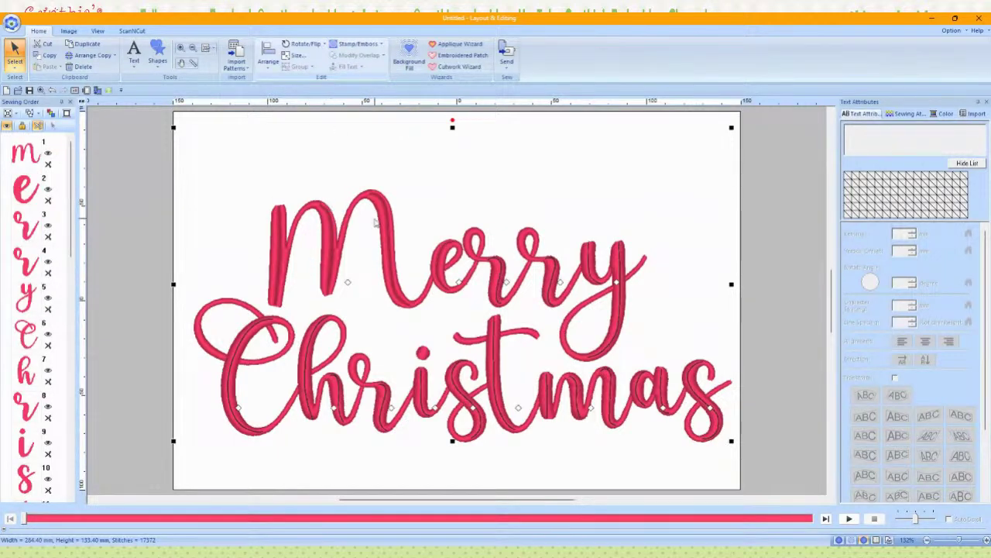
Step: Select the lettering together with the curve on the first r in Merry and convert that outline into an engraved line
click(27, 154)
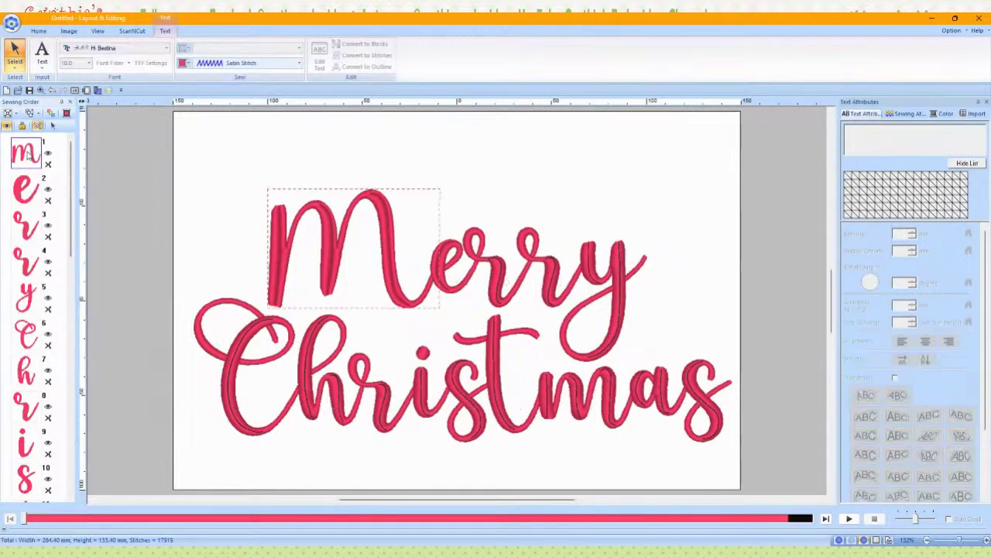
click(27, 225)
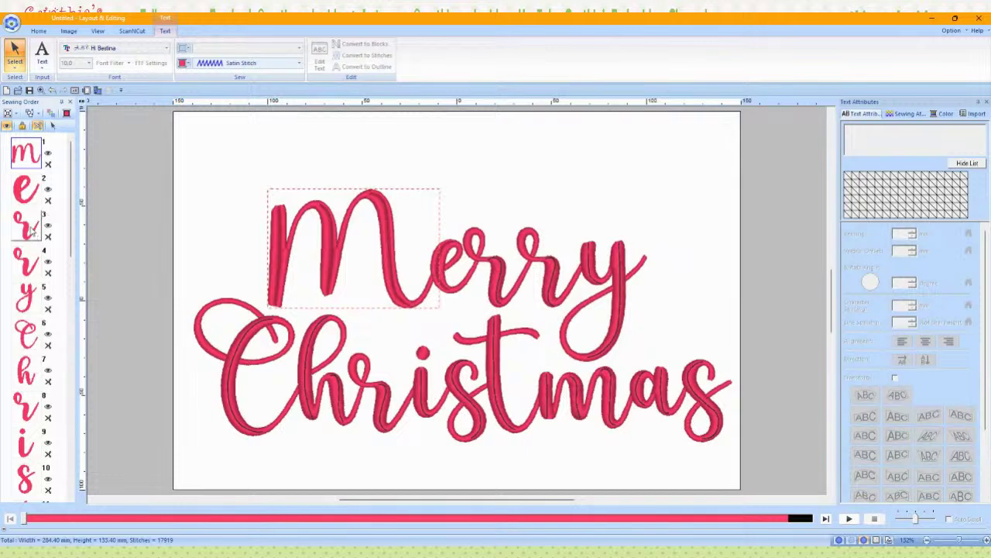
scroll(47, 318, down, 5)
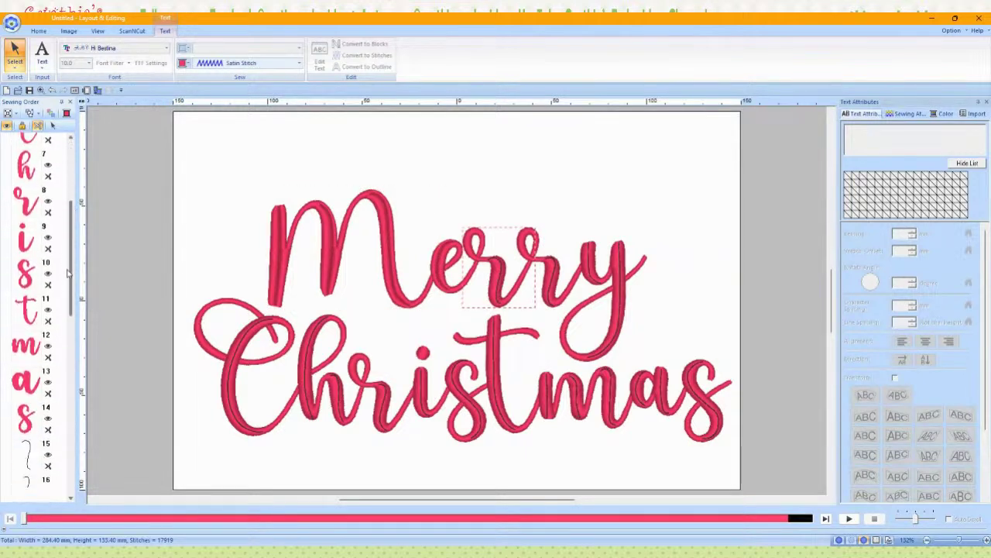
click(47, 318)
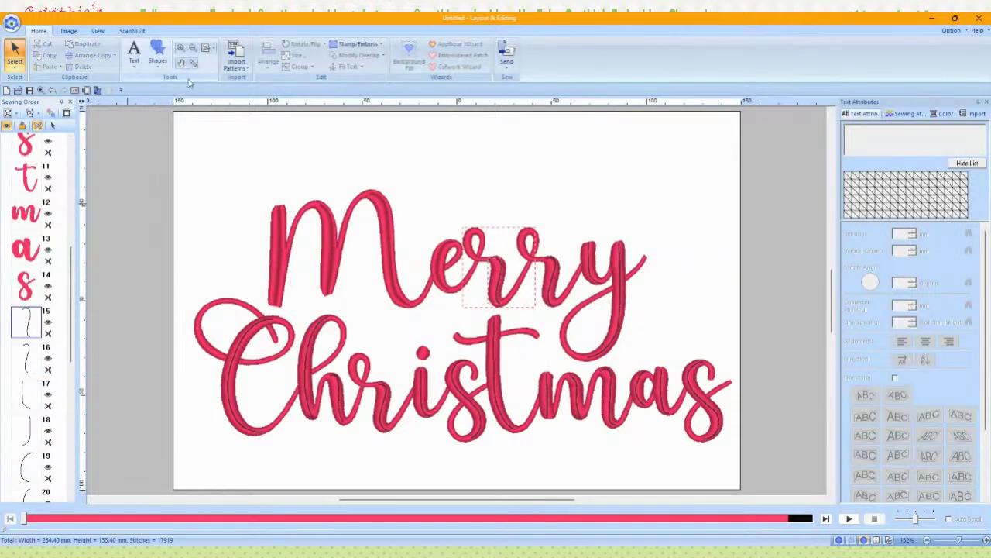
click(350, 45)
click(361, 99)
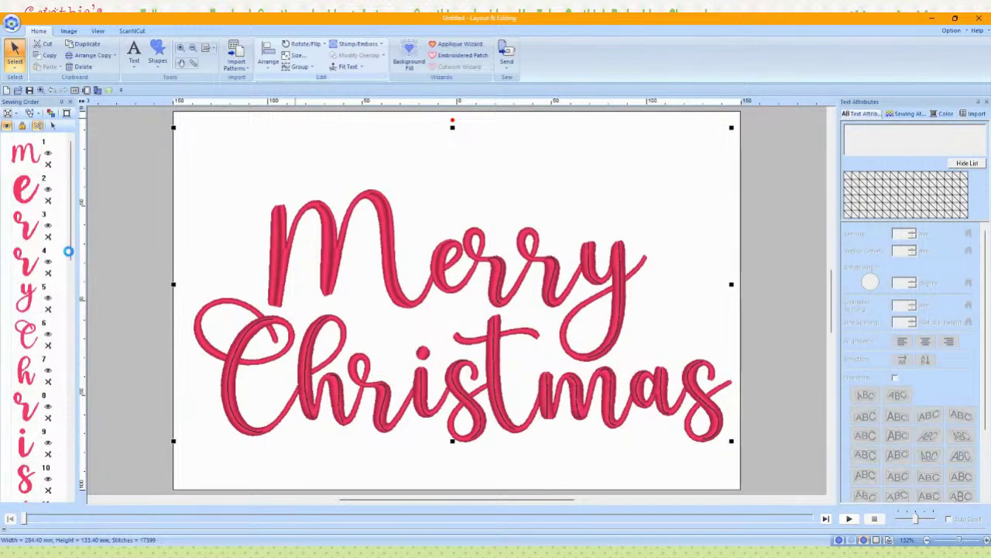
Step: Try to convert the curves on Merry's second r and the y's short stroke into engraved lines together
click(26, 263)
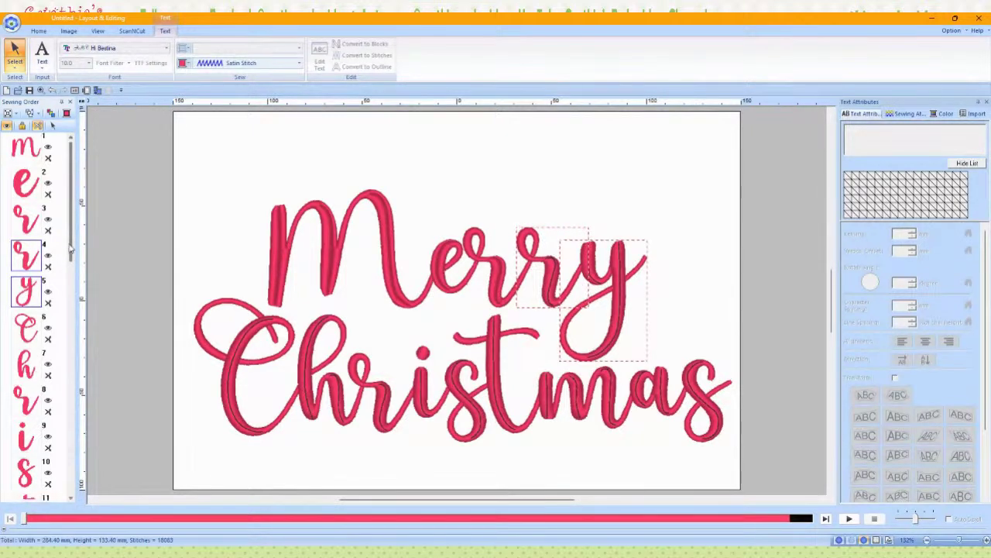
drag(70, 233, 68, 341)
click(20, 345)
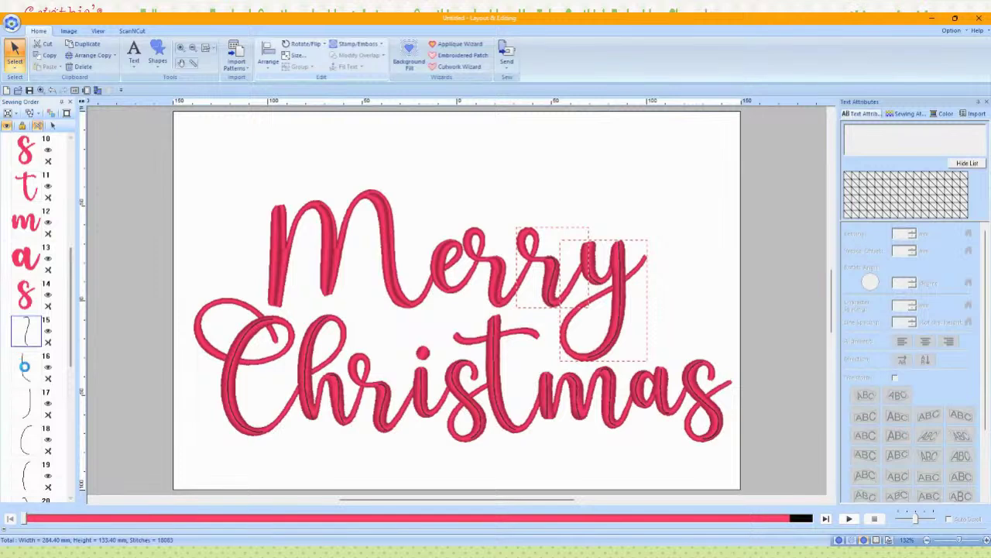
shift+click(24, 367)
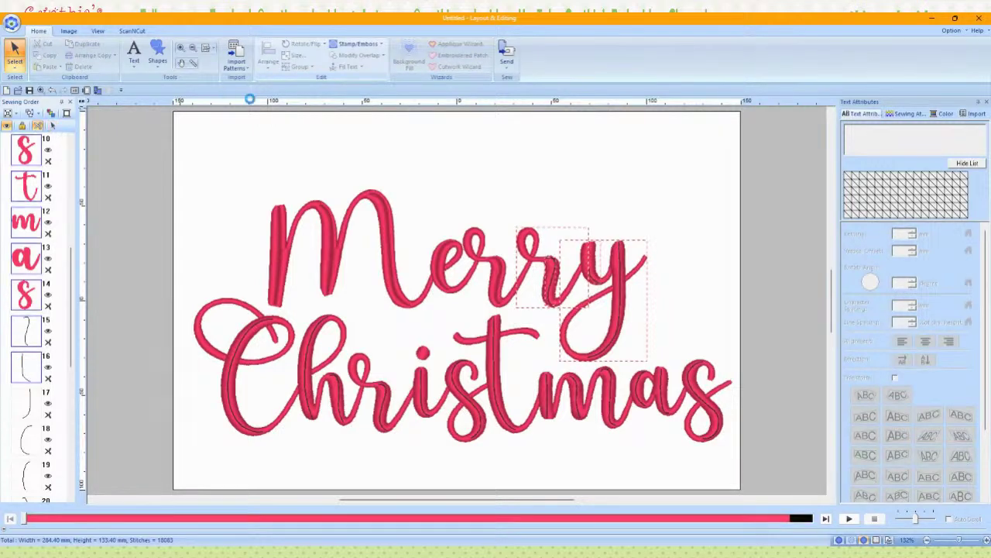
click(354, 44)
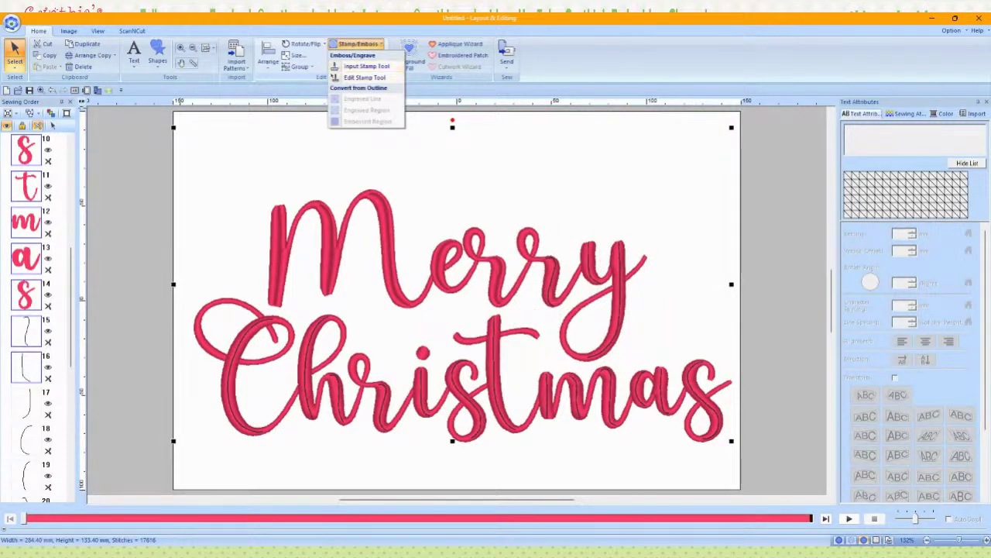
click(104, 310)
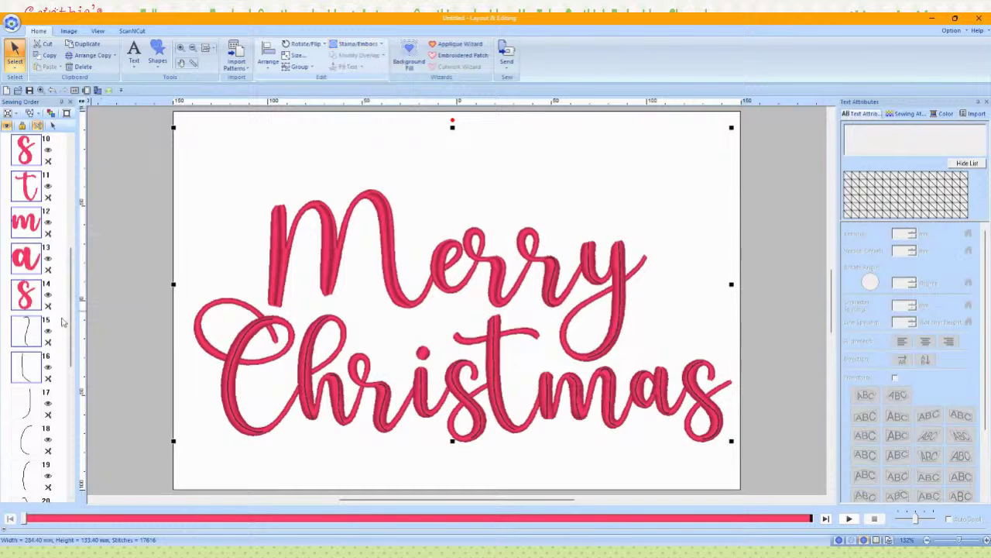
Step: Select the lettering together with only the curve on the second r in Merry and convert that outline into an engraved line
drag(70, 310, 72, 200)
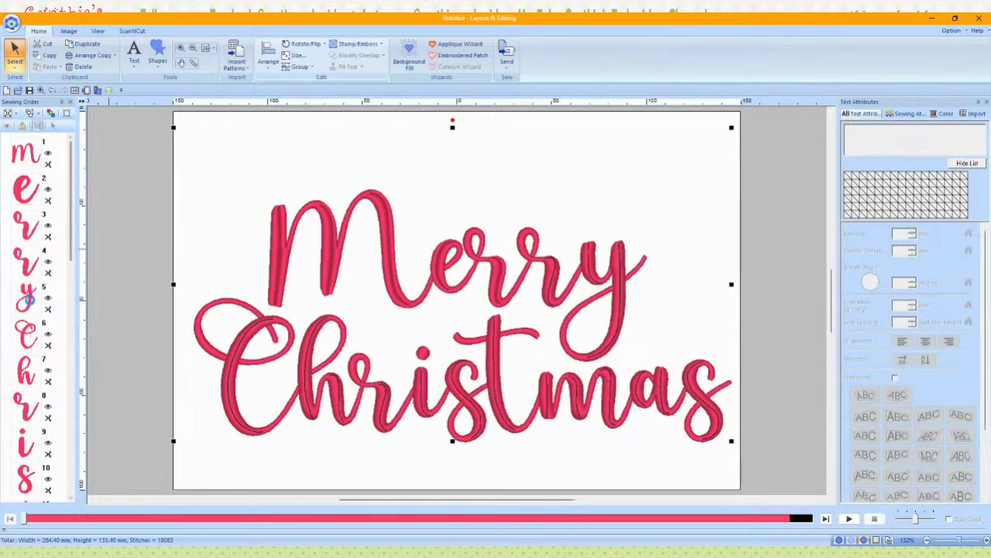
click(28, 264)
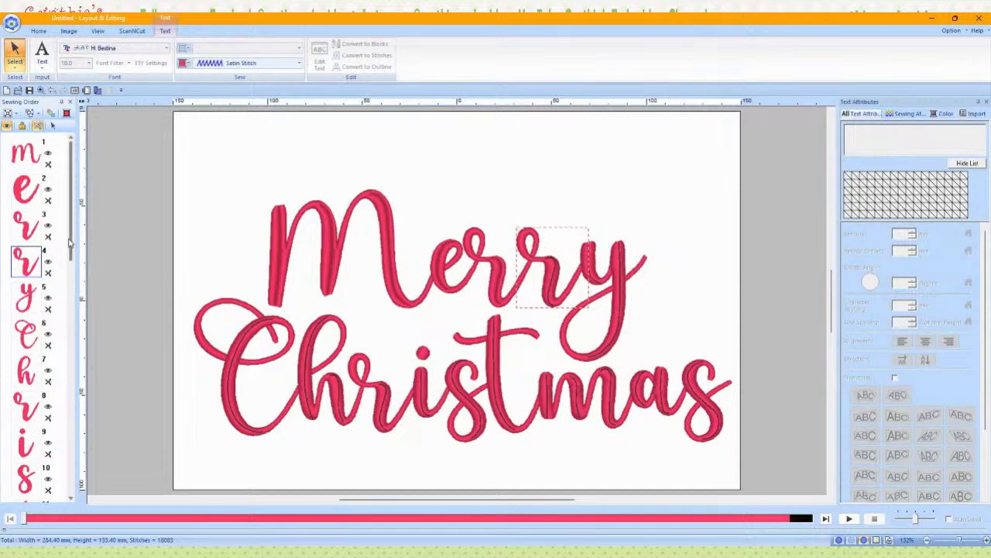
scroll(35, 326, down, 5)
click(37, 333)
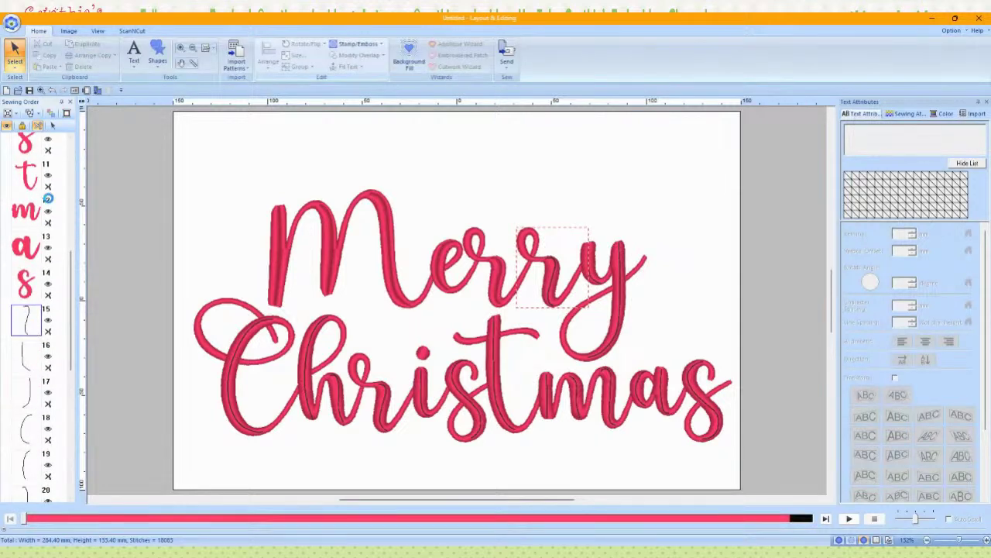
click(53, 127)
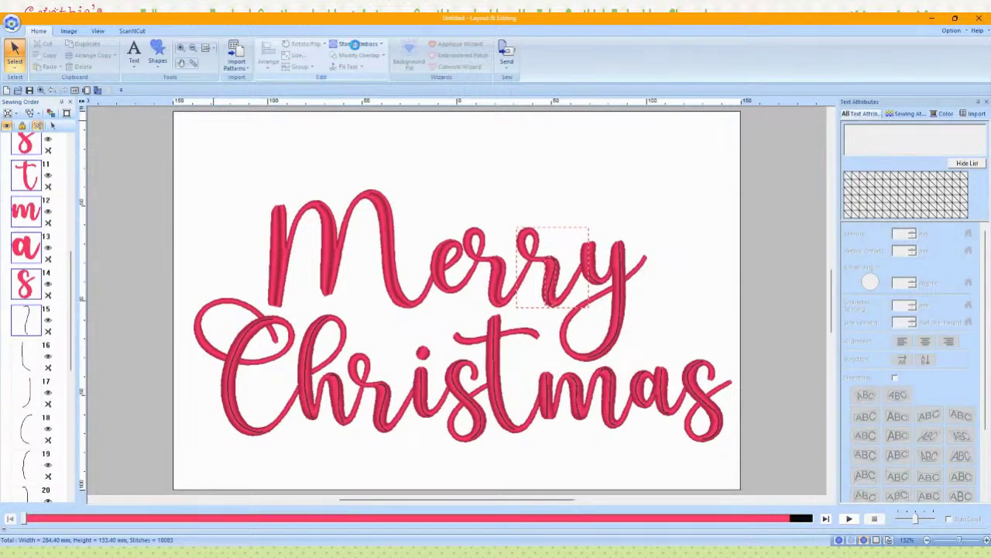
click(357, 43)
click(355, 101)
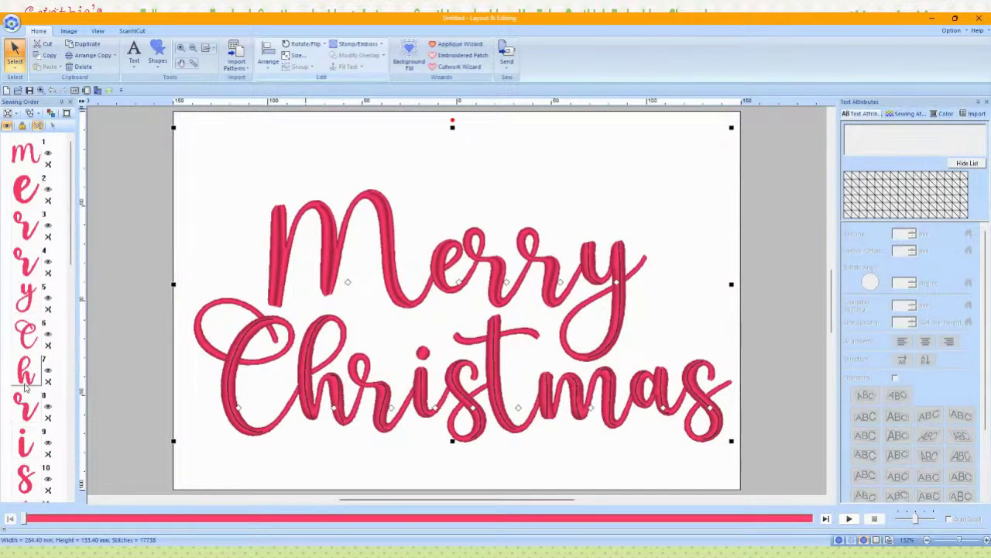
Step: Select the lettering together with the curve on the y's short first stroke and convert that outline into an engraved line
click(26, 288)
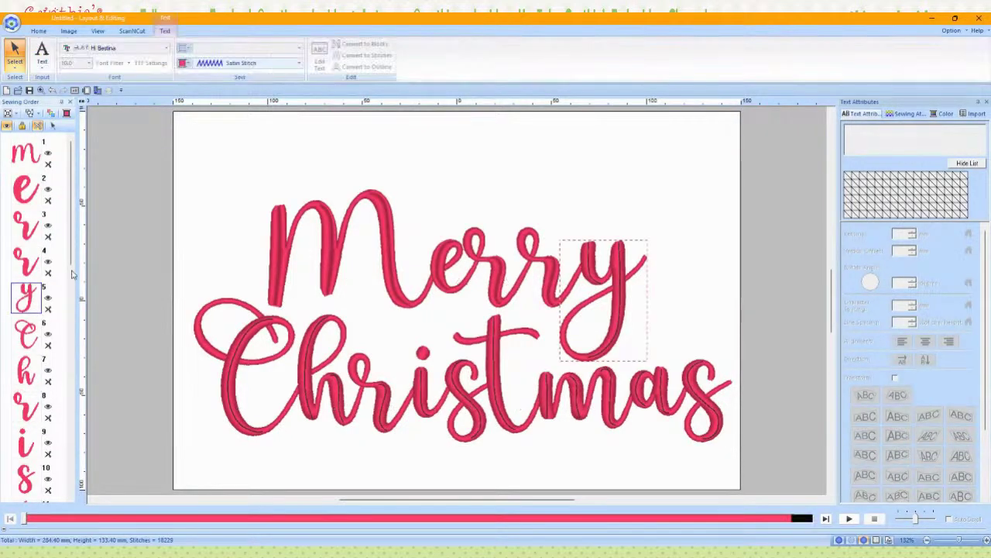
drag(72, 256, 74, 352)
click(26, 355)
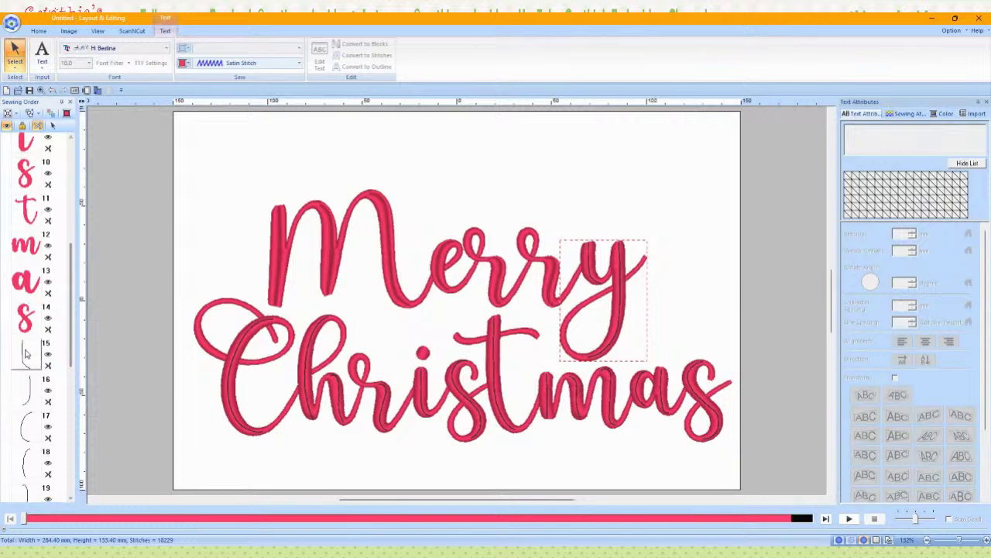
click(53, 126)
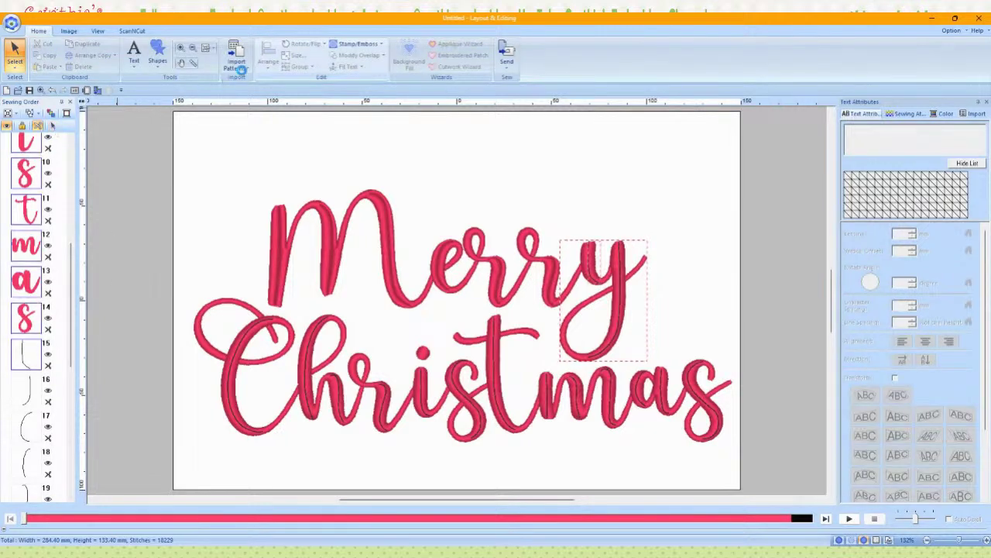
click(362, 48)
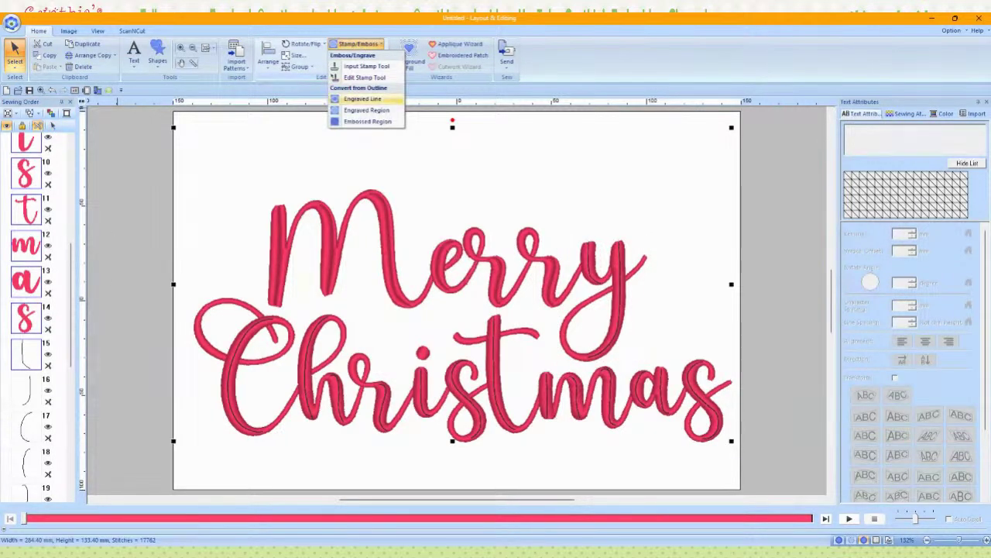
click(366, 99)
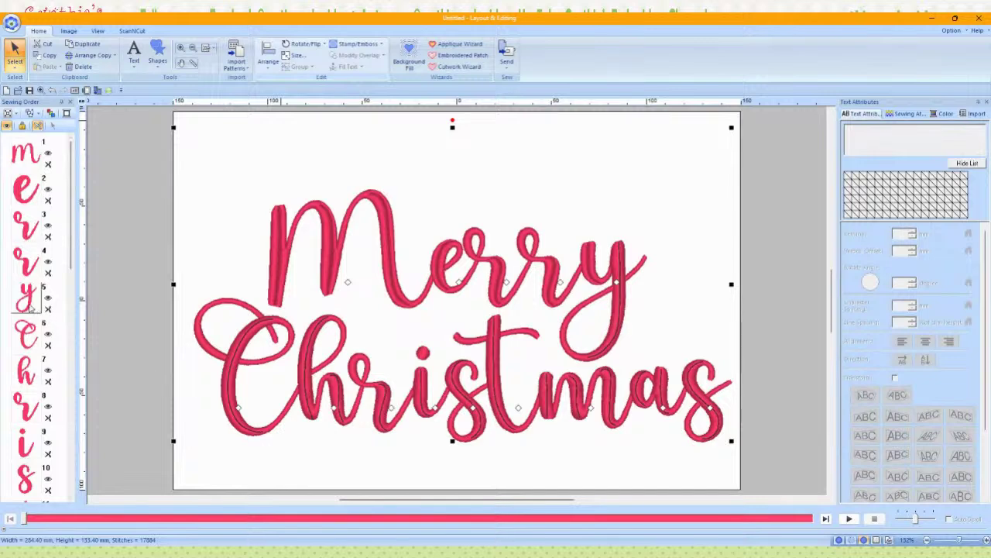
Step: Select the lettering together with the curve along the y's long descender and convert that outline into an engraved line
click(27, 299)
scroll(23, 331, down, 10)
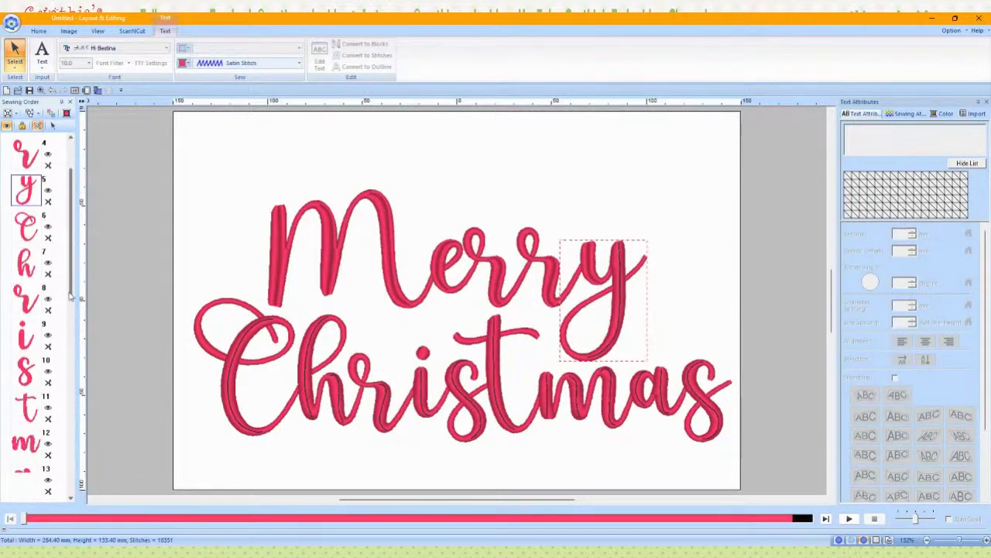
click(53, 129)
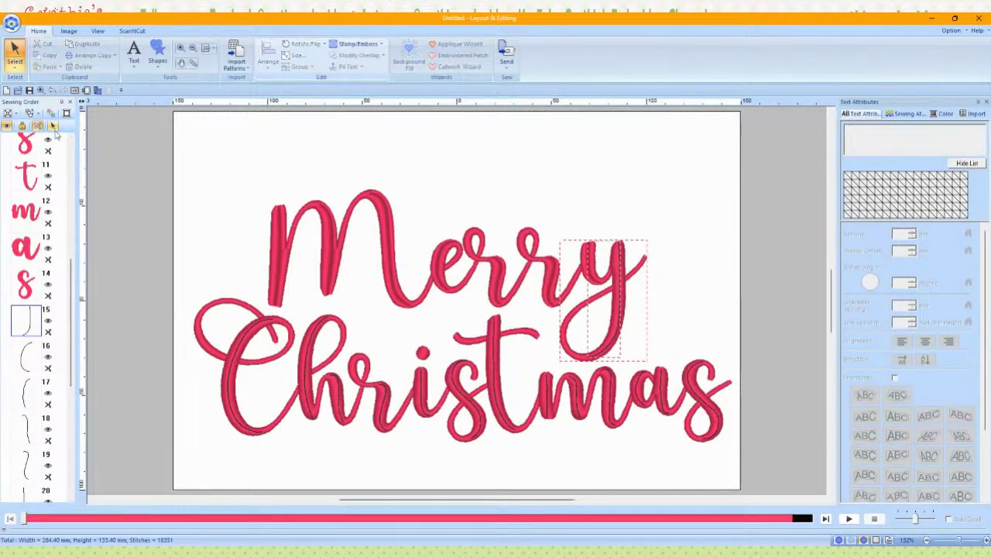
click(369, 46)
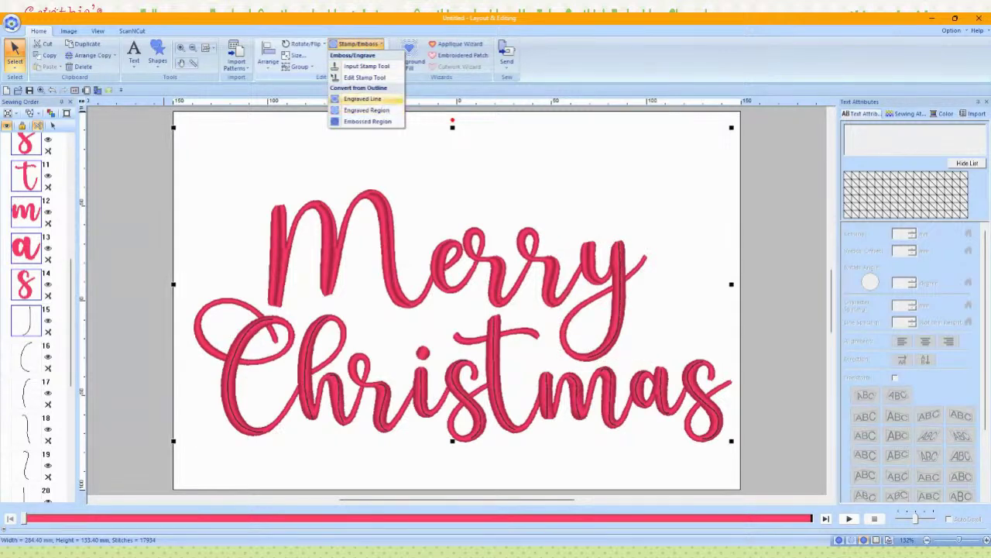
click(362, 99)
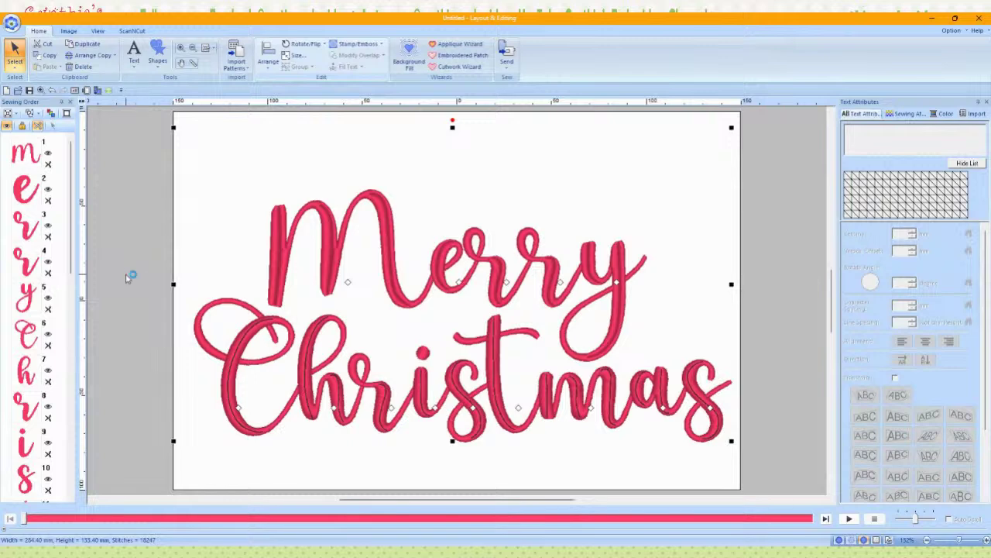
Step: Examine the engraved strokes of Merry's M up close and compare them with the unconverted curves at the start of Christmas
click(179, 48)
drag(279, 367, 321, 440)
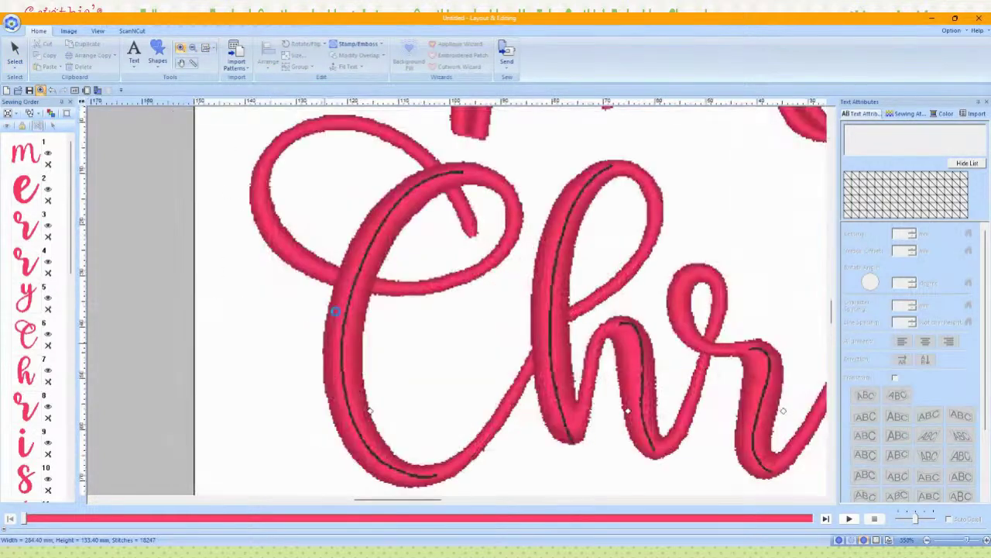
click(416, 210)
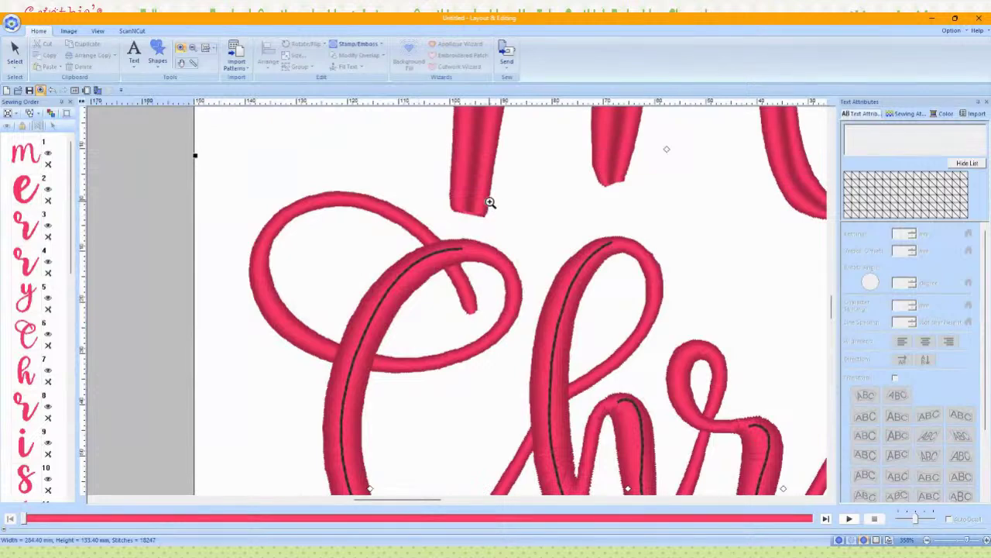
scroll(484, 206, up, 2)
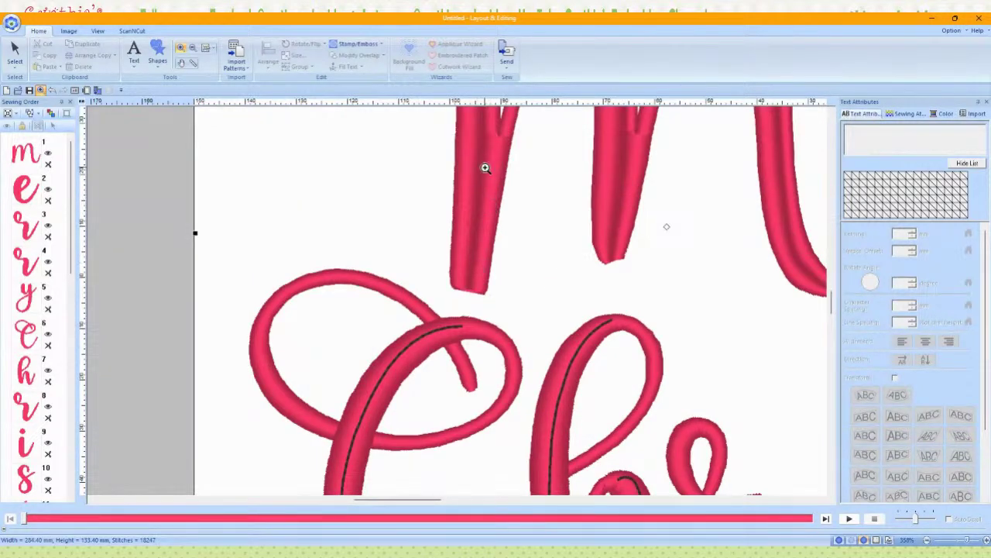
scroll(468, 224, up, 4)
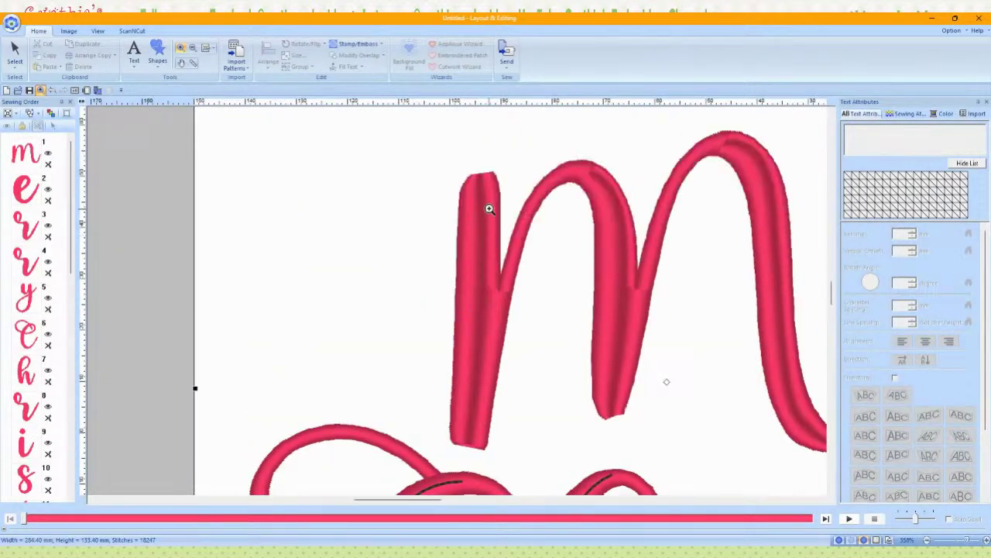
scroll(475, 355, down, 2)
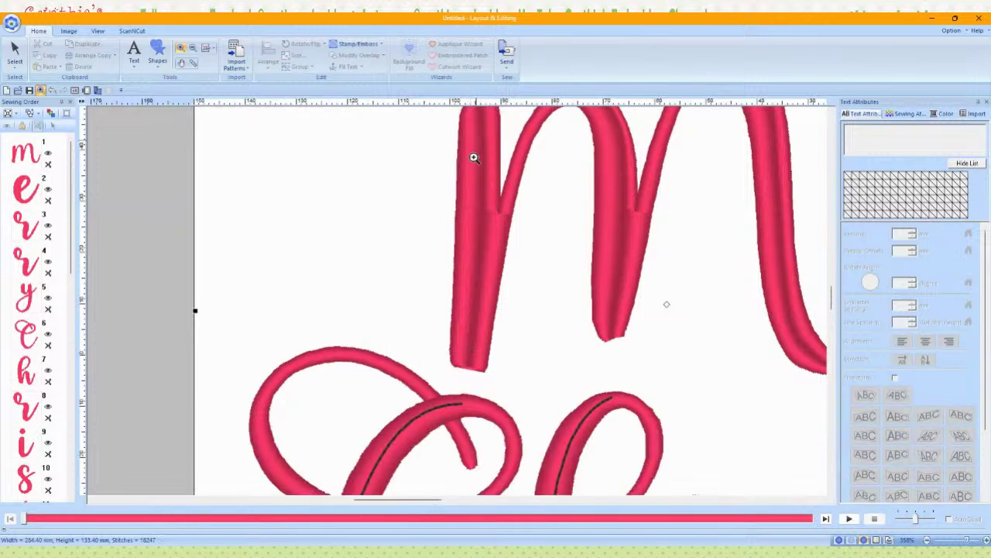
scroll(486, 274, down, 2)
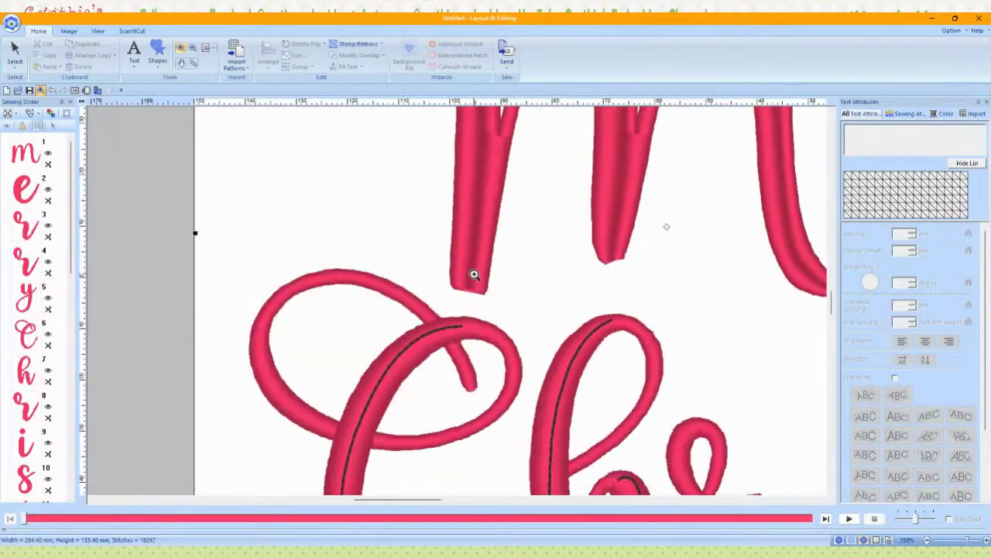
scroll(478, 285, down, 4)
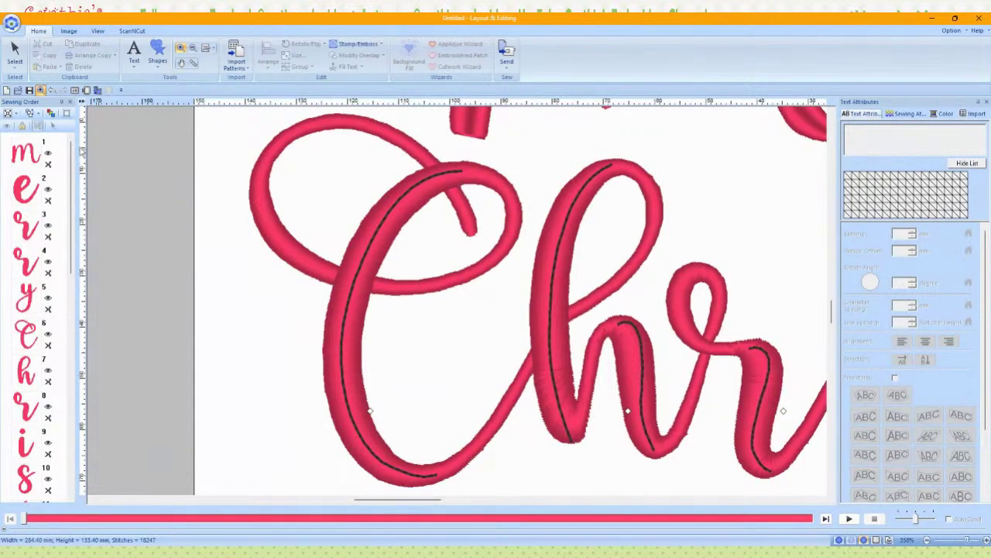
Step: Select the lettering together with the curve along the C of Christmas and convert that outline into an engraved line
scroll(31, 325, down, 5)
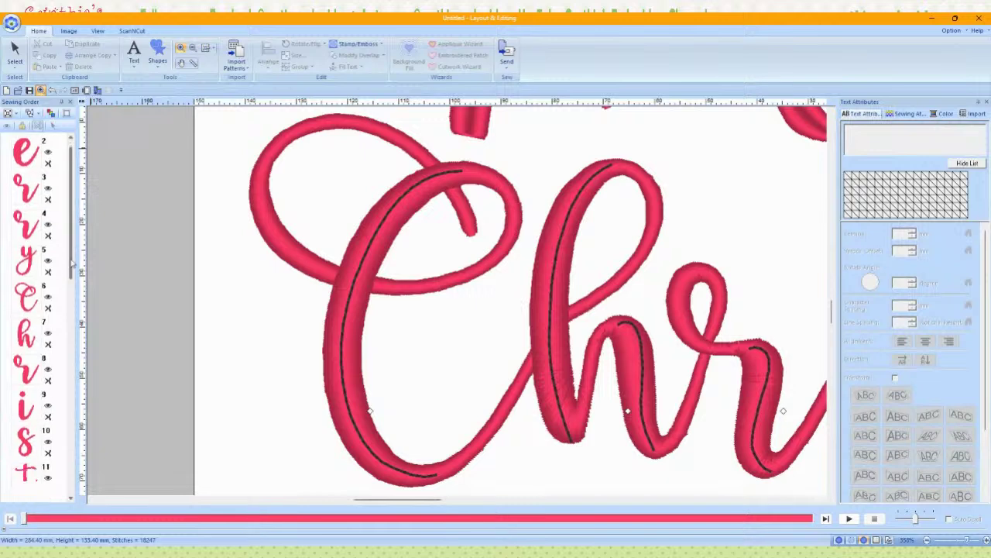
click(31, 333)
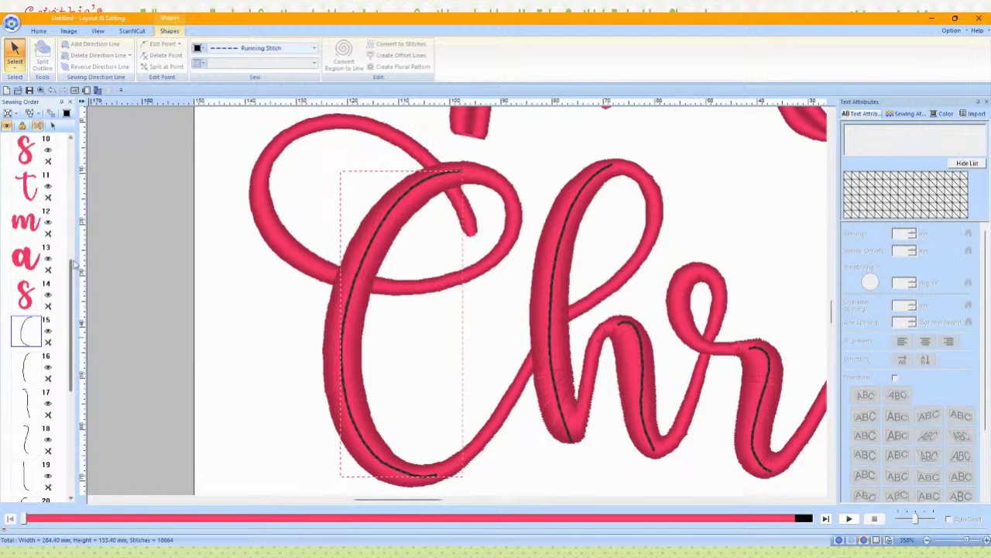
scroll(70, 288, up, 5)
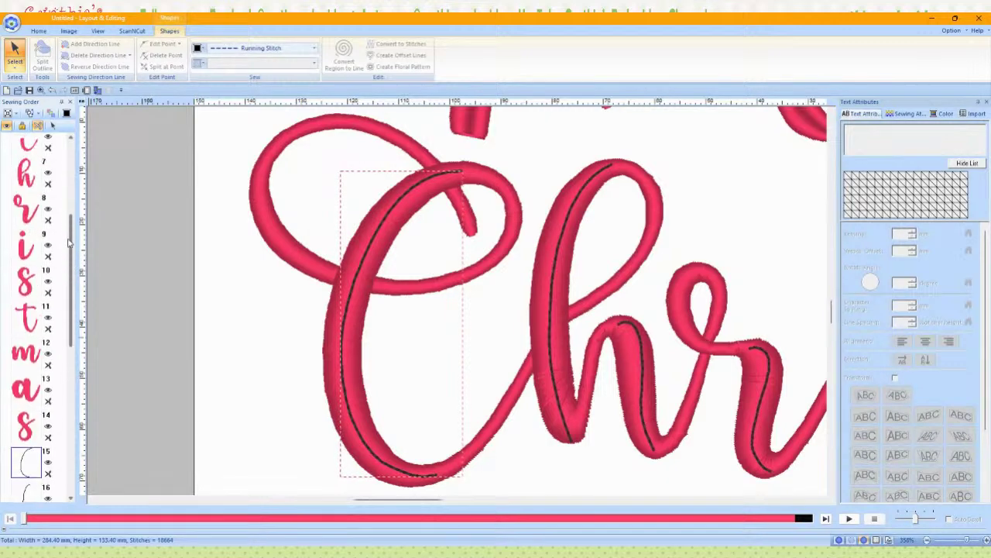
click(26, 209)
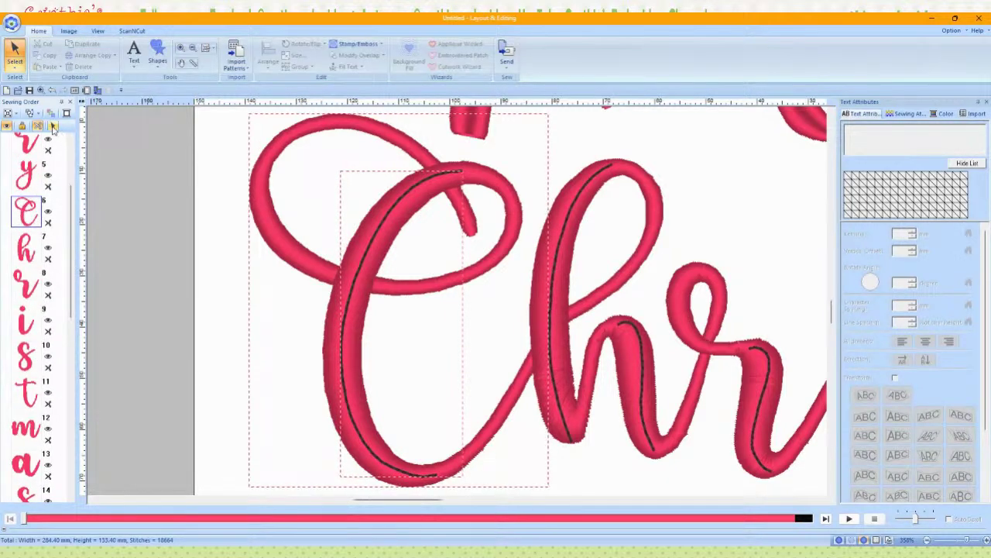
key(ctrl+a)
click(357, 43)
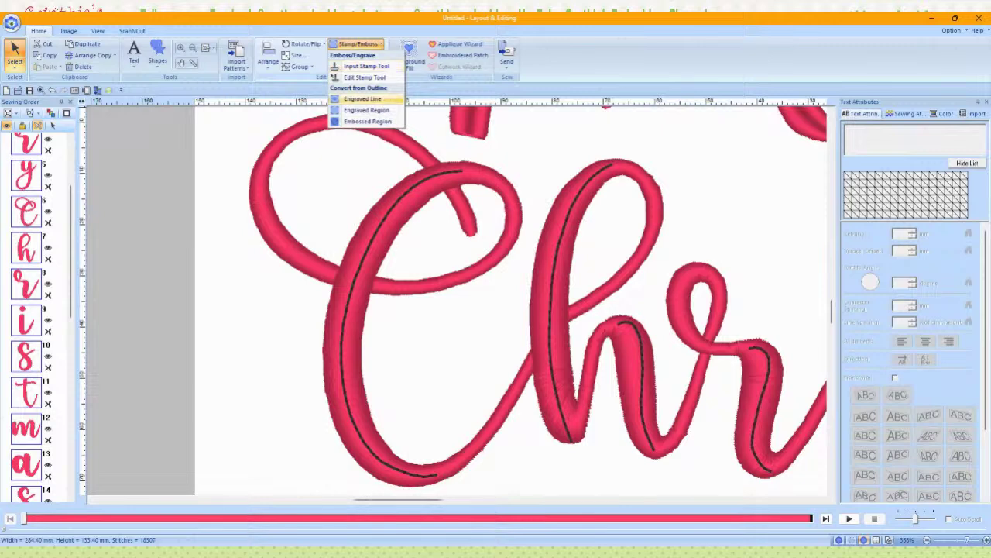
click(363, 99)
click(474, 170)
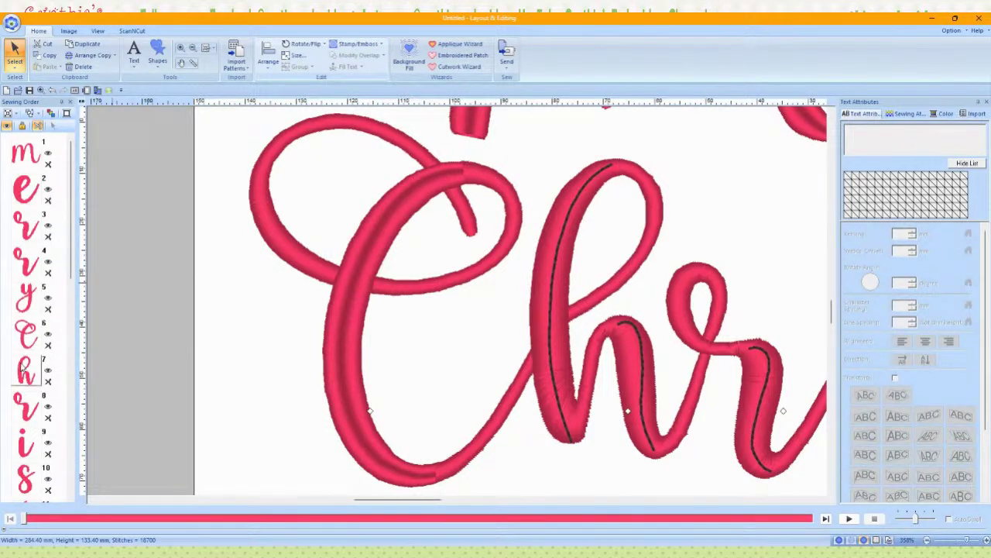
Step: Select the lettering together with the curve on the h's tall stroke and convert that outline into an engraved line
click(24, 368)
drag(75, 231, 77, 352)
ctrl+click(26, 364)
click(54, 126)
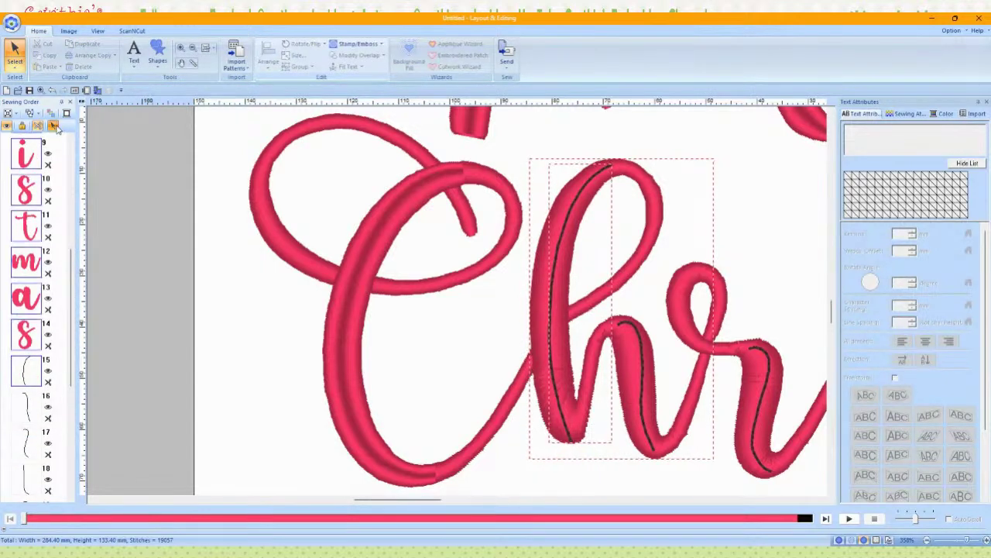
click(56, 129)
click(358, 43)
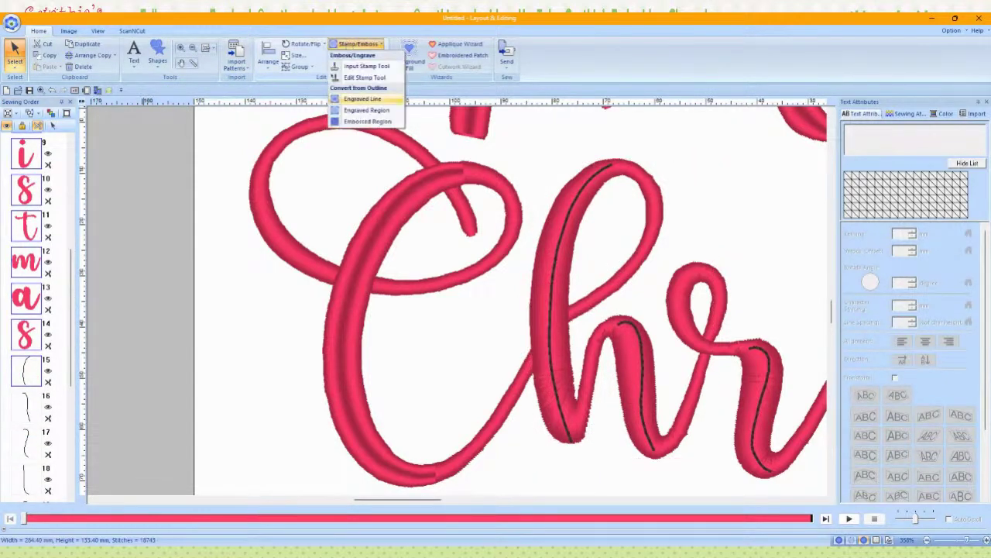
click(363, 100)
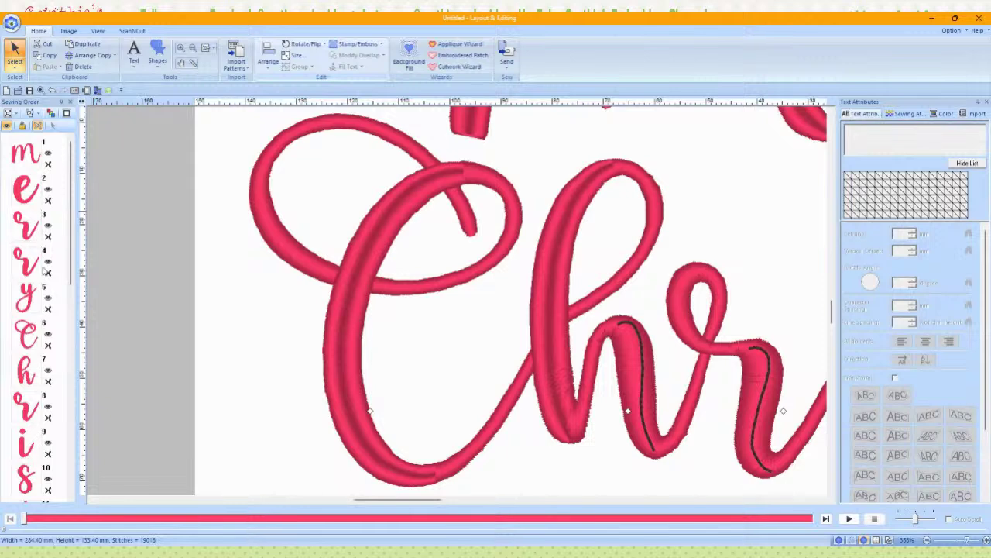
Step: Select the lettering together with the curve on the h's short second stroke and convert that outline into an engraved line
drag(70, 260, 72, 344)
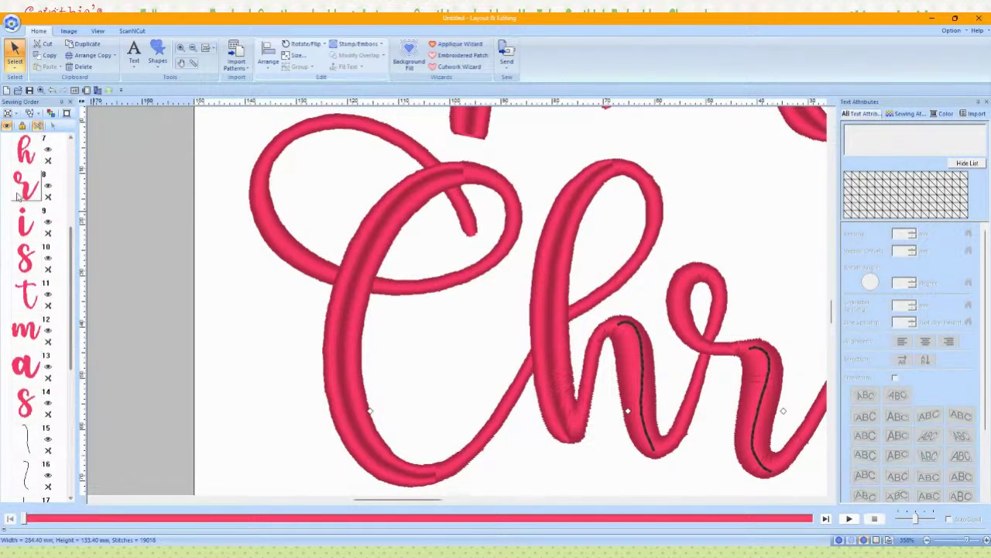
click(26, 152)
click(24, 441)
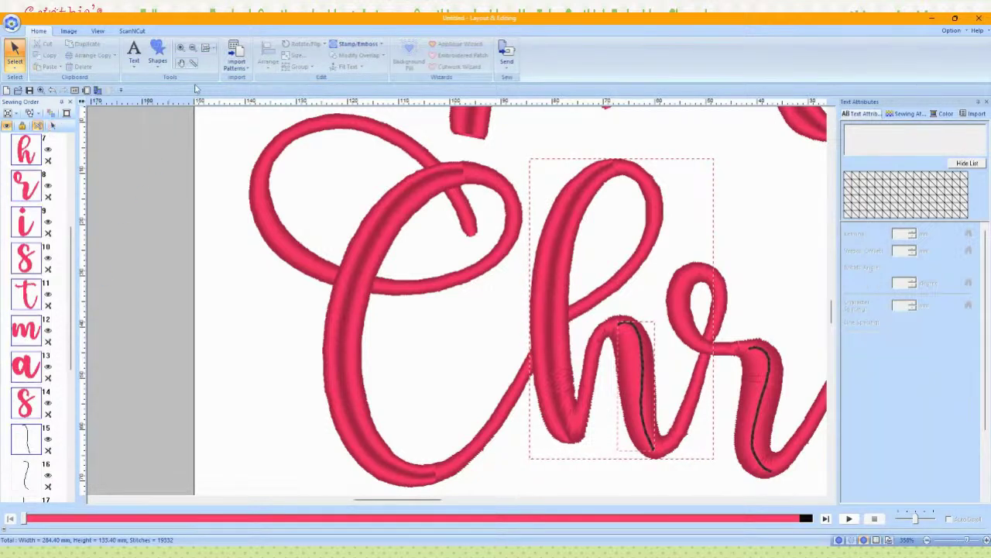
key(ctrl+a)
click(357, 43)
click(362, 100)
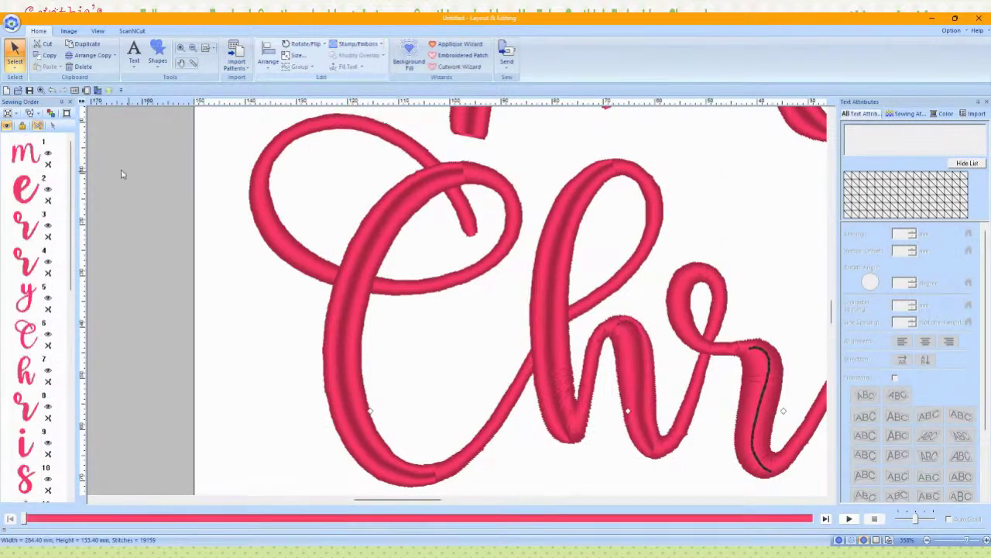
Step: Select the lettering together with the curve on the r of Christmas and convert that outline into an engraved line
drag(81, 234, 77, 295)
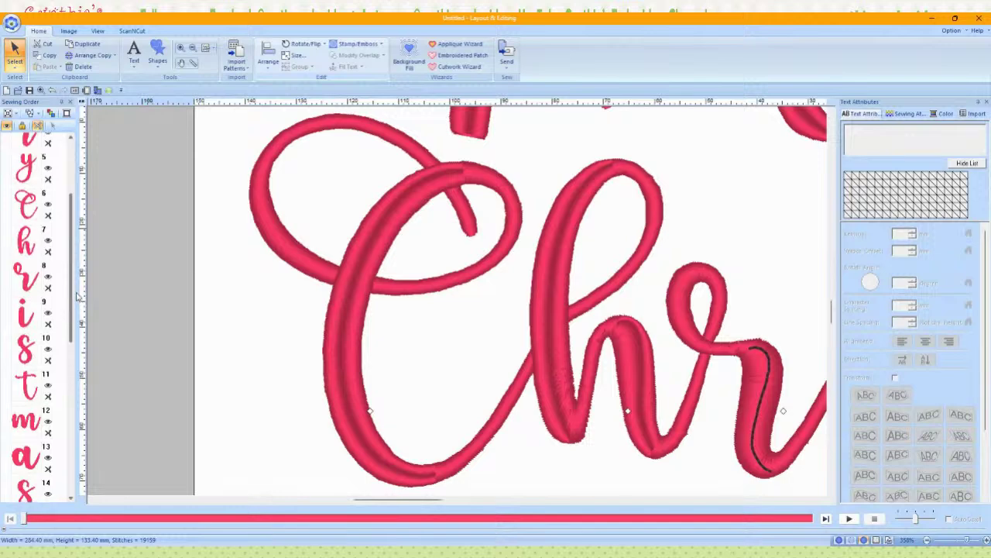
click(26, 276)
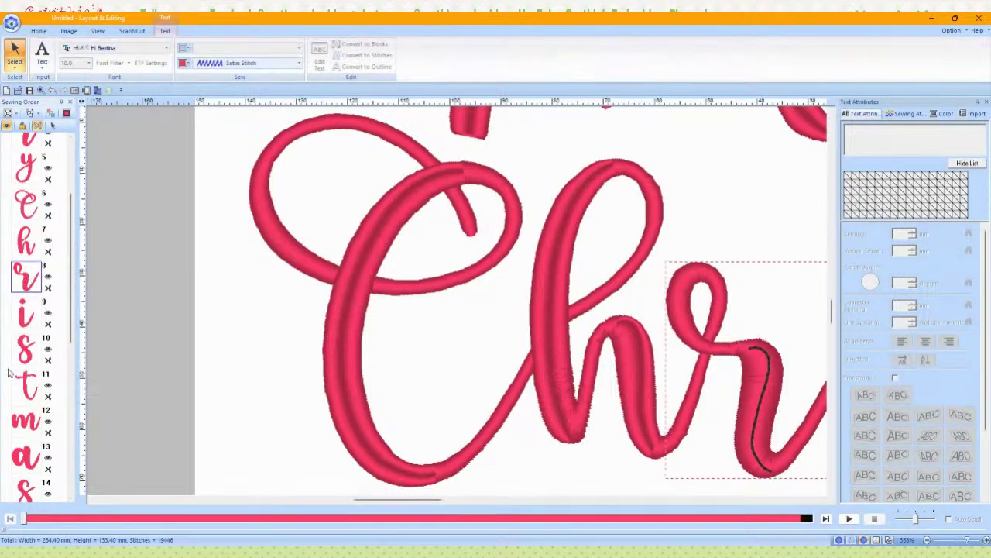
scroll(46, 311, down, 5)
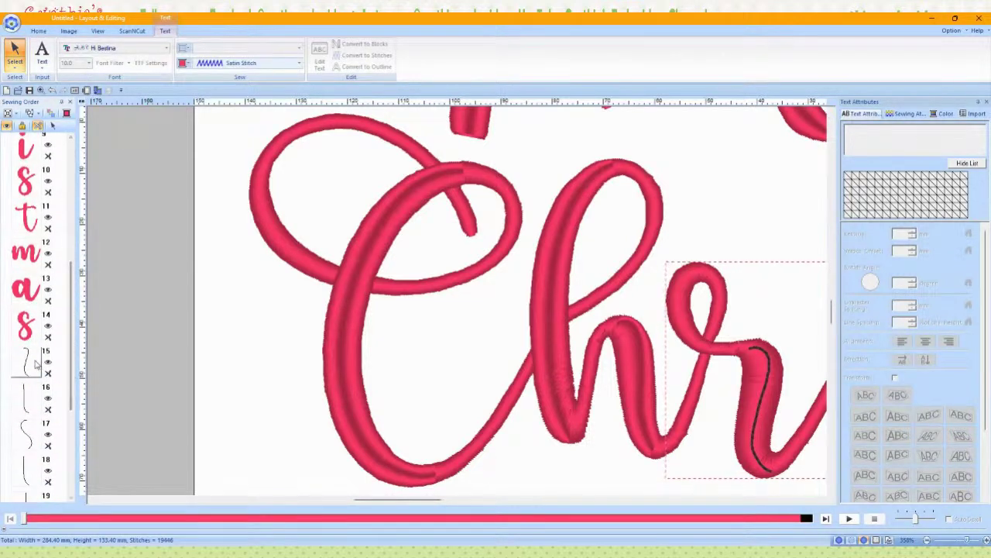
click(33, 359)
key(ctrl+a)
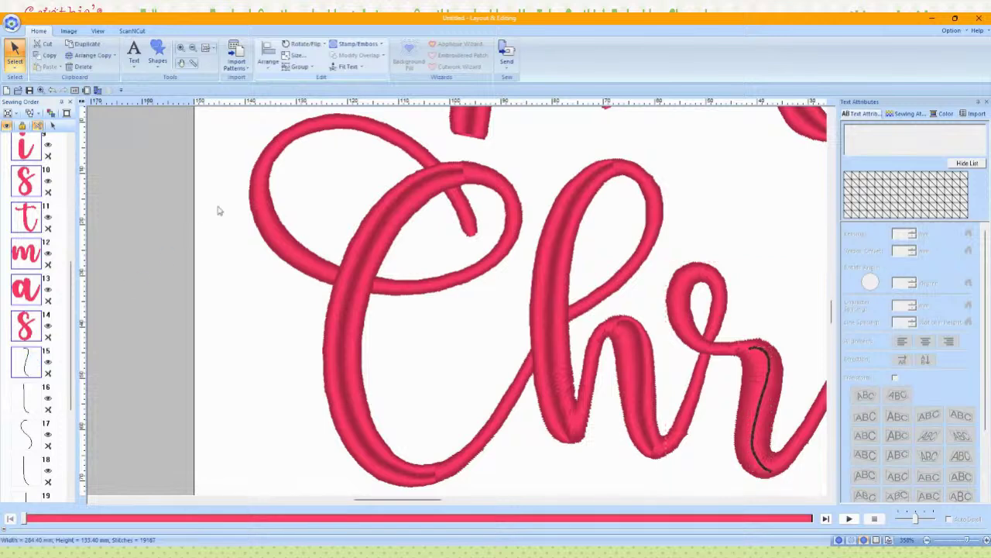
click(356, 45)
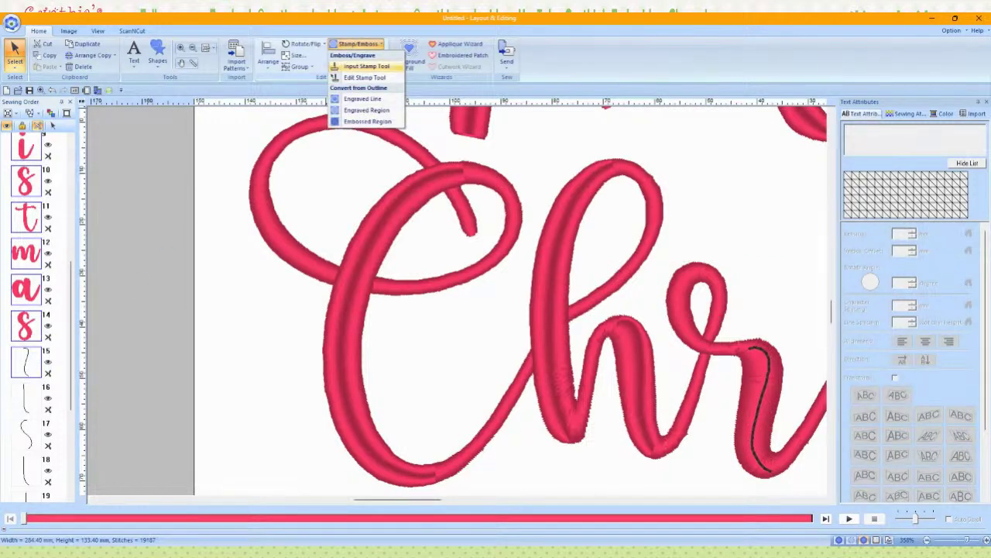
click(361, 98)
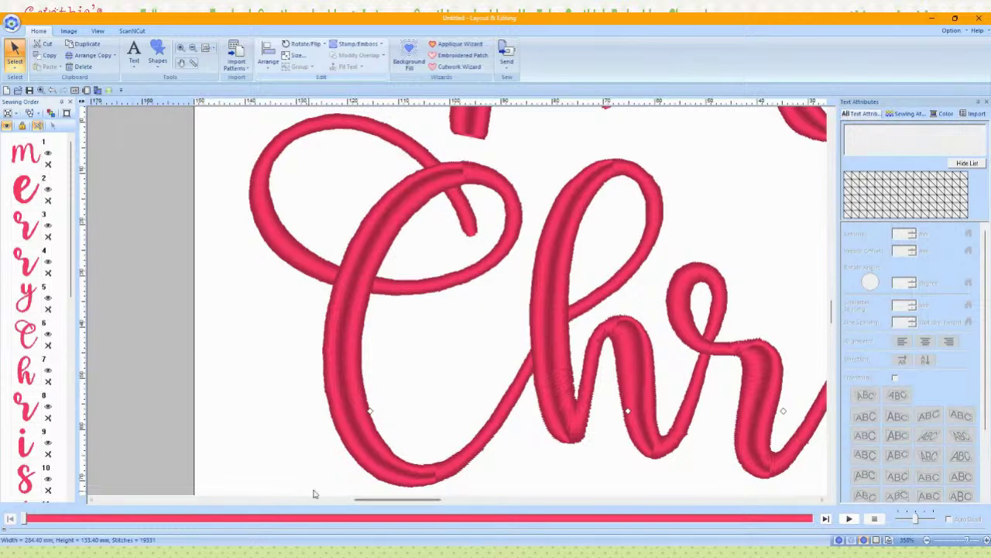
Step: Select the lettering together with the curve on the i of Christmas and convert that outline into an engraved line
drag(359, 501, 401, 500)
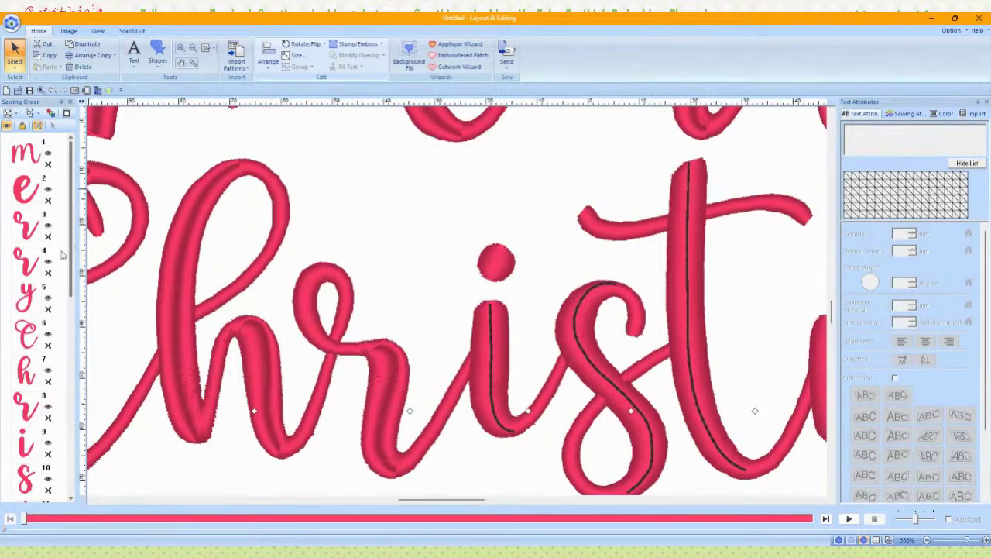
click(31, 443)
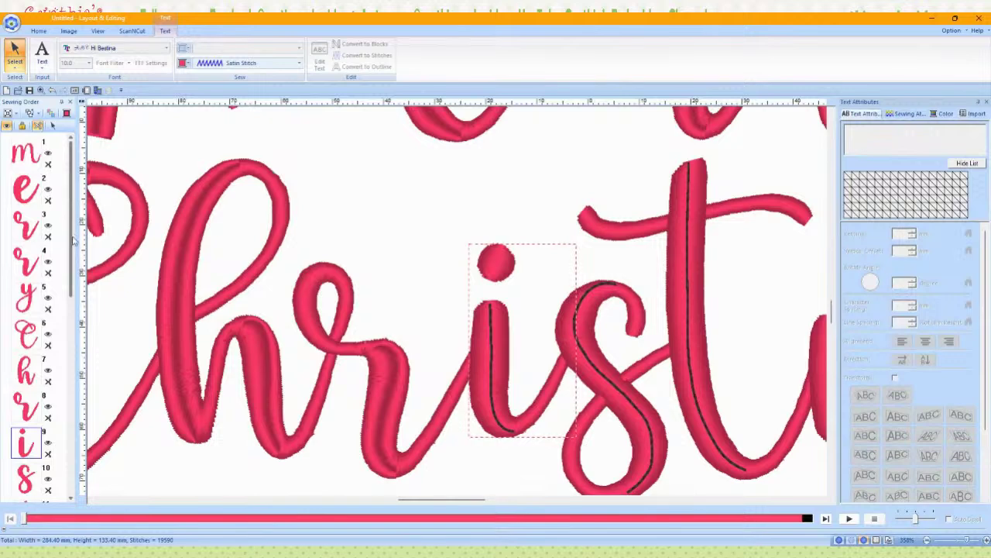
drag(70, 245, 62, 367)
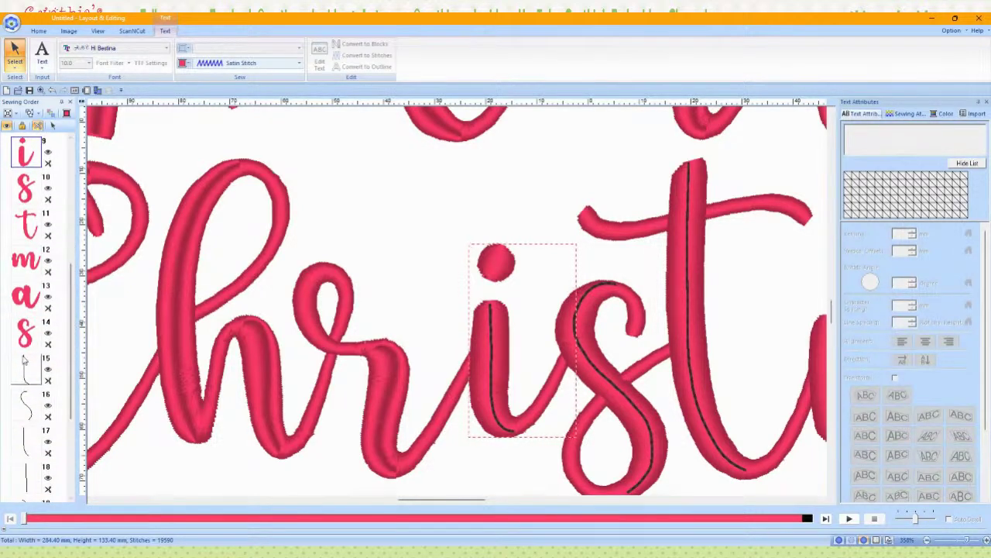
click(29, 364)
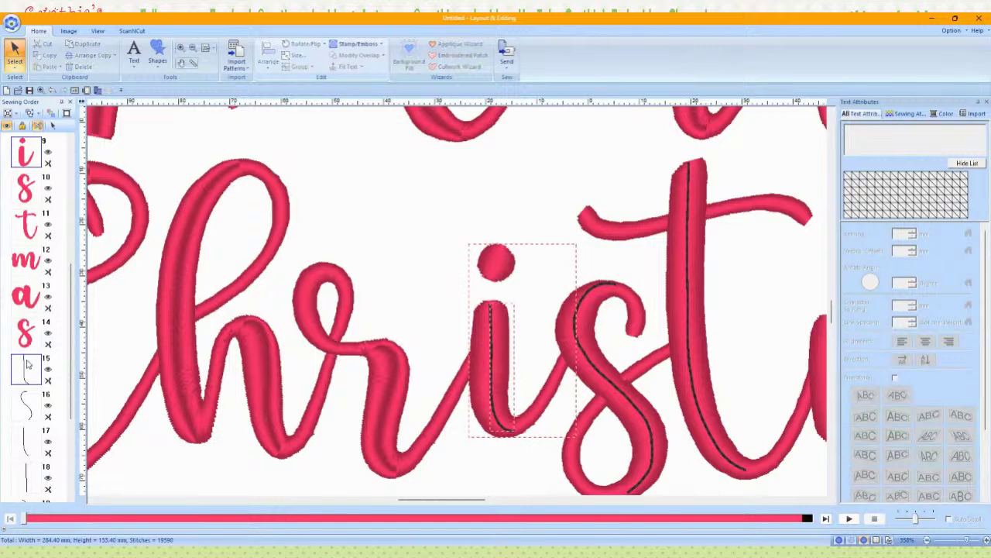
click(355, 44)
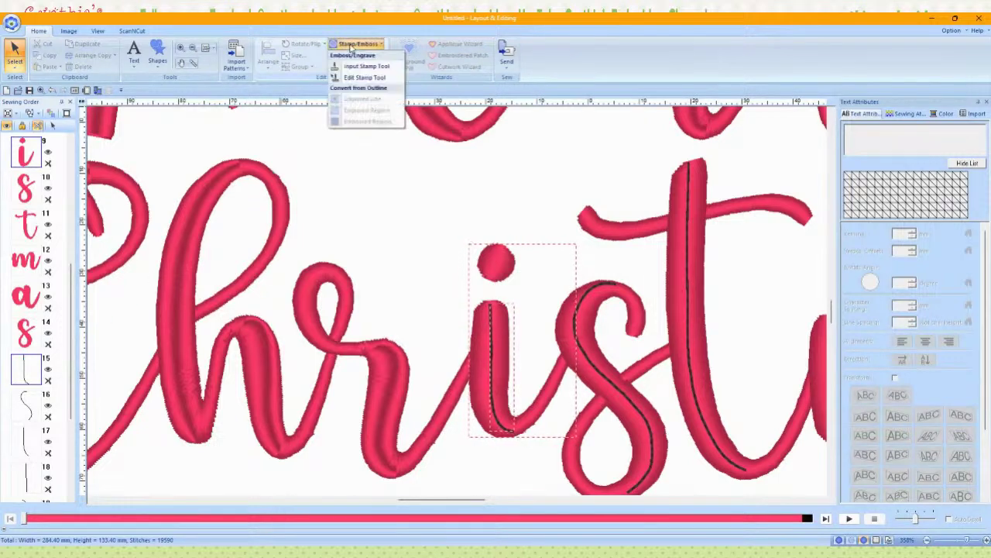
click(54, 126)
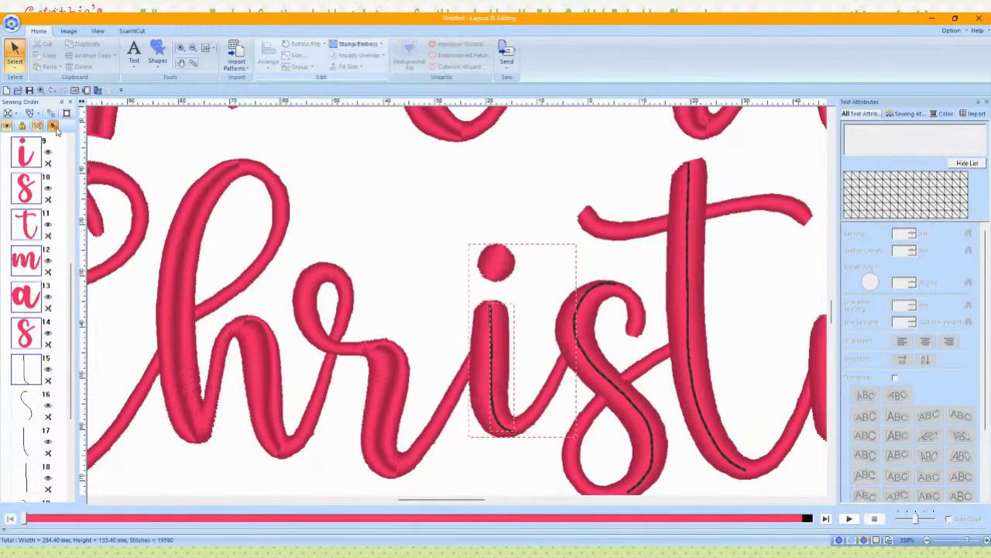
click(359, 44)
click(342, 99)
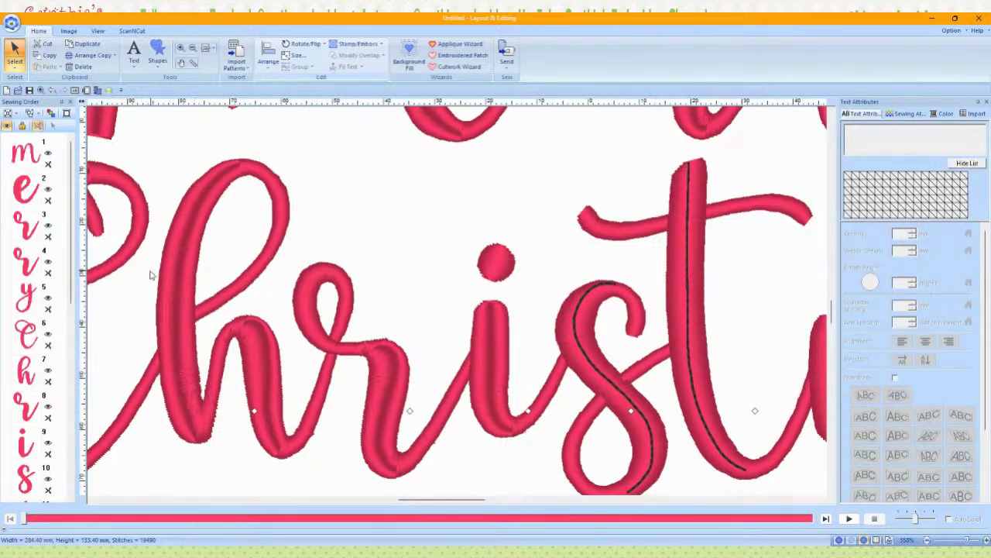
Step: Select the lettering together with the curve on the first s of Christmas and convert that outline into an engraved line
click(25, 479)
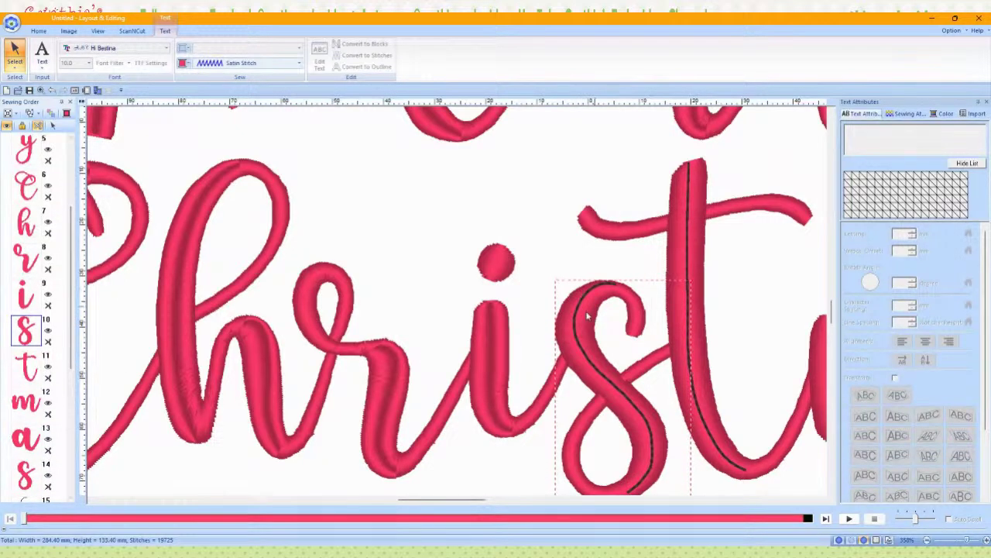
scroll(25, 374, down, 3)
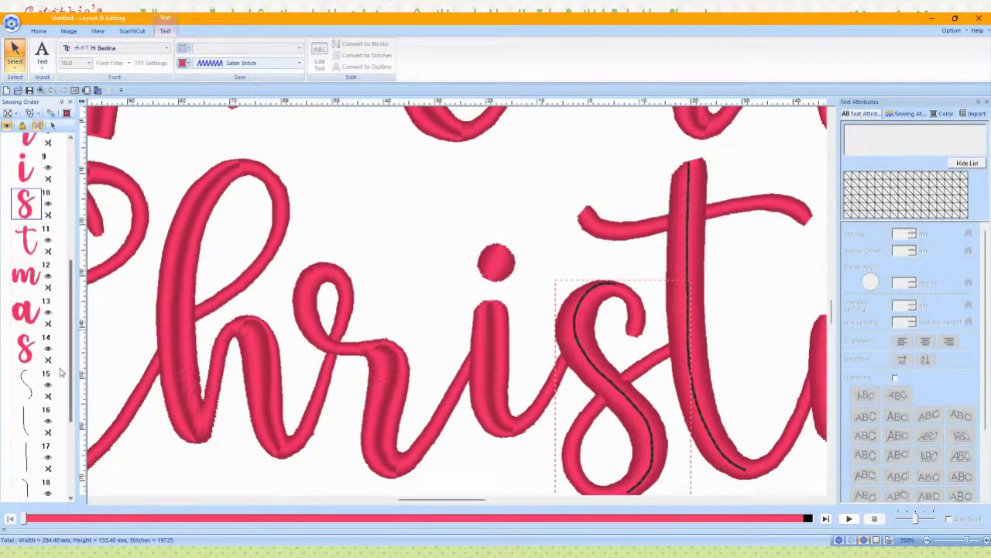
click(23, 374)
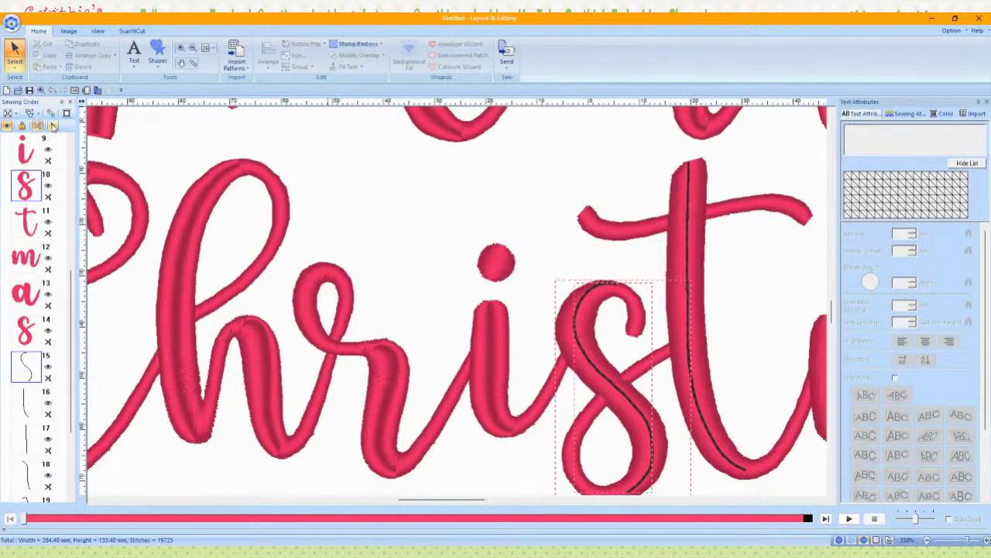
click(51, 123)
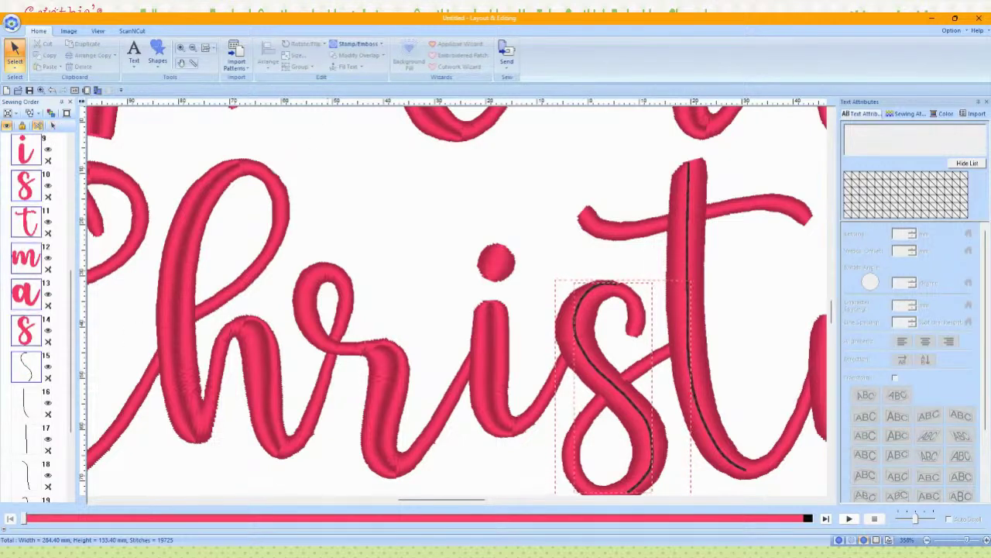
click(375, 44)
click(369, 99)
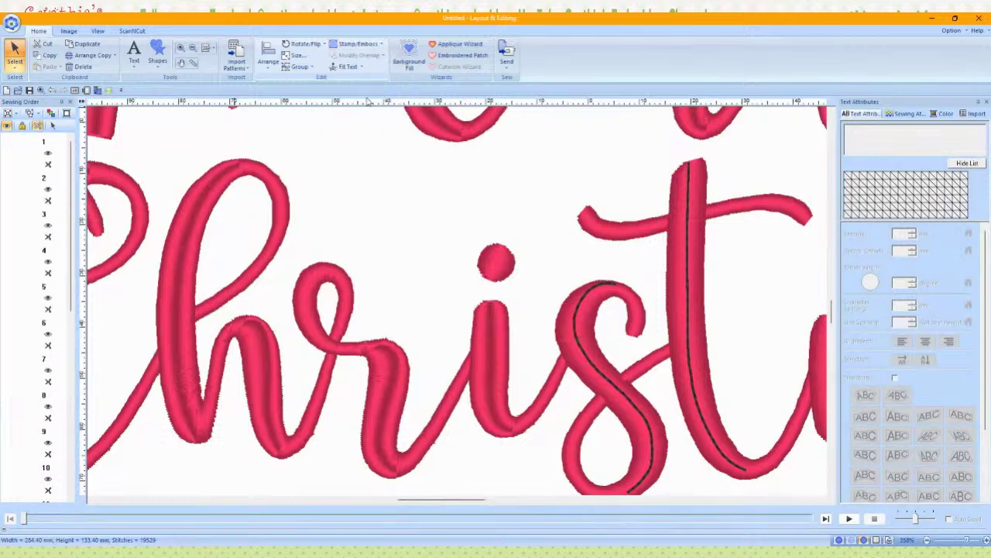
Step: Select the lettering together with the curve on the t of Christmas and convert that outline into an engraved line
drag(70, 248, 77, 328)
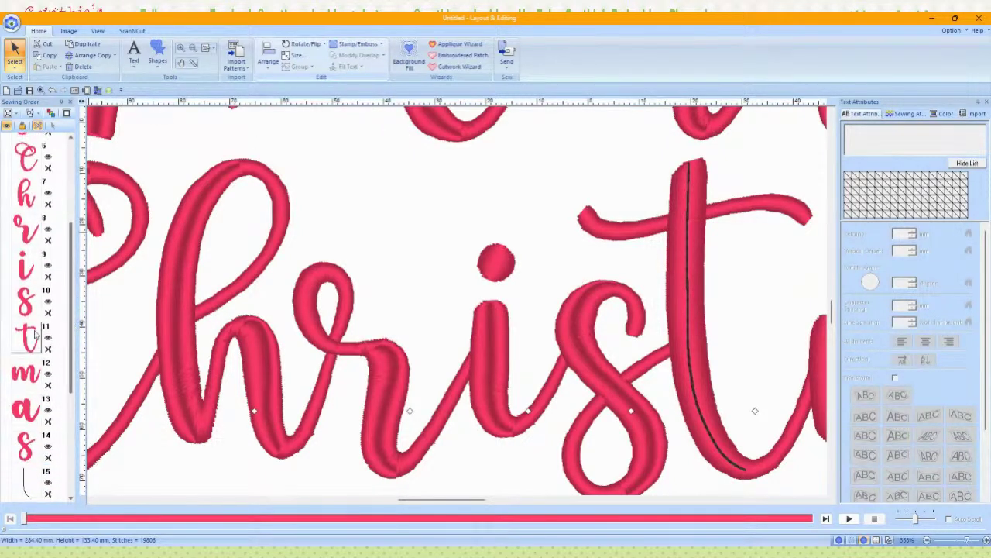
click(32, 338)
ctrl+click(17, 489)
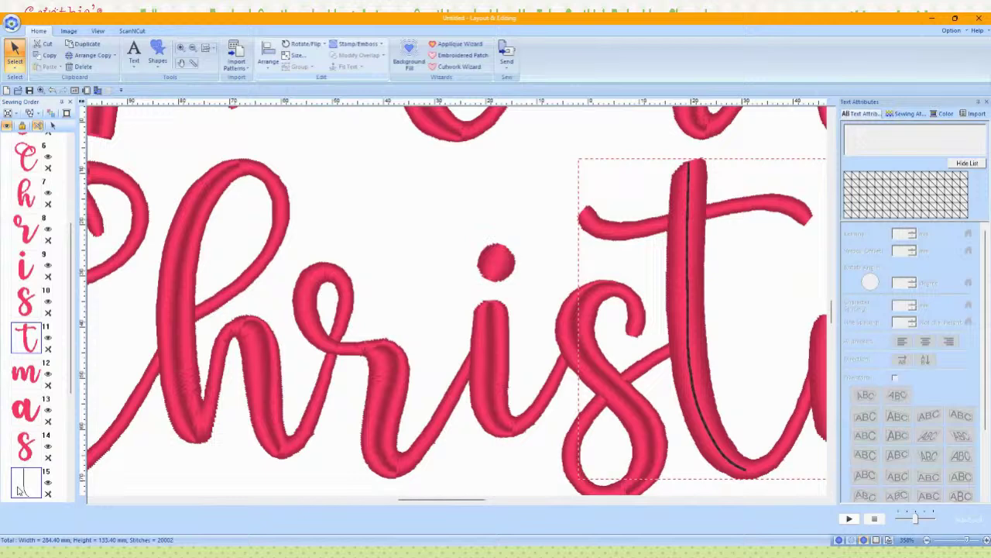
click(53, 125)
click(376, 48)
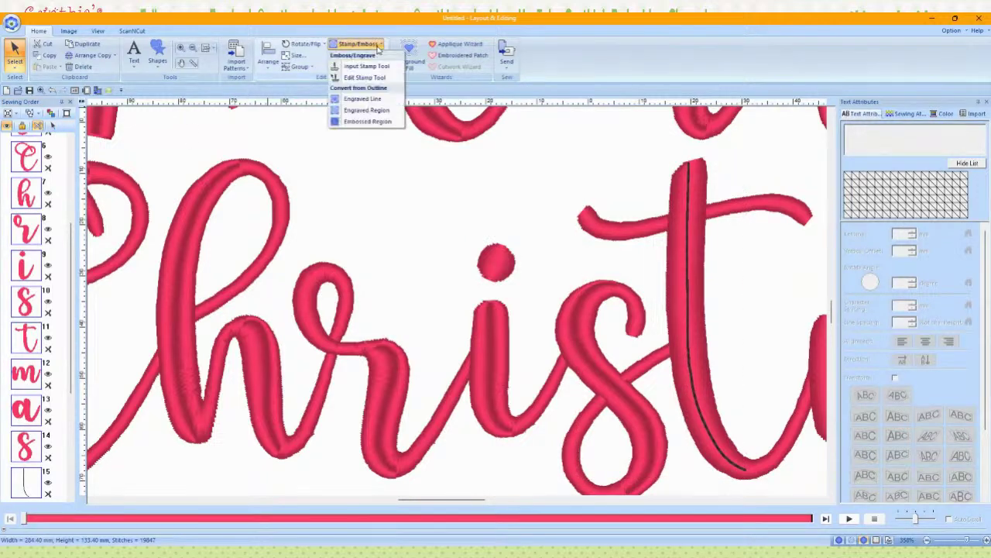
click(365, 98)
click(395, 431)
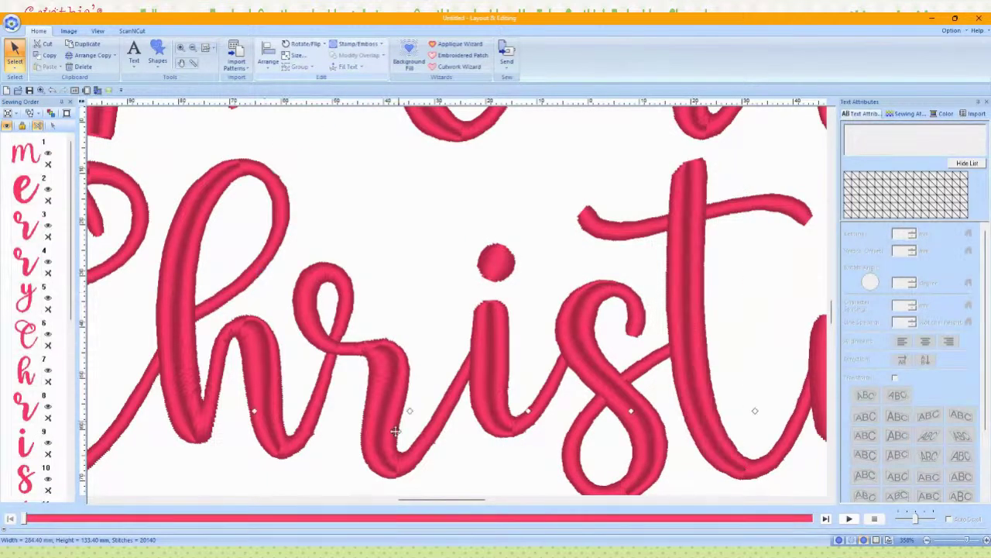
Step: Select the lettering together with the line on the first stroke of the m in Christmas and convert that outline into an engraved region
drag(456, 502, 496, 500)
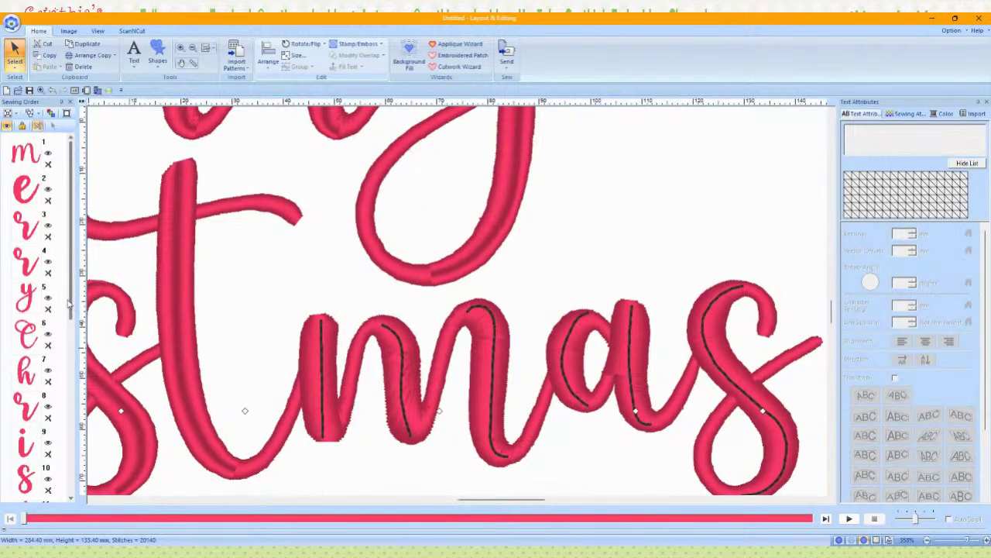
scroll(27, 350, down, 5)
click(28, 350)
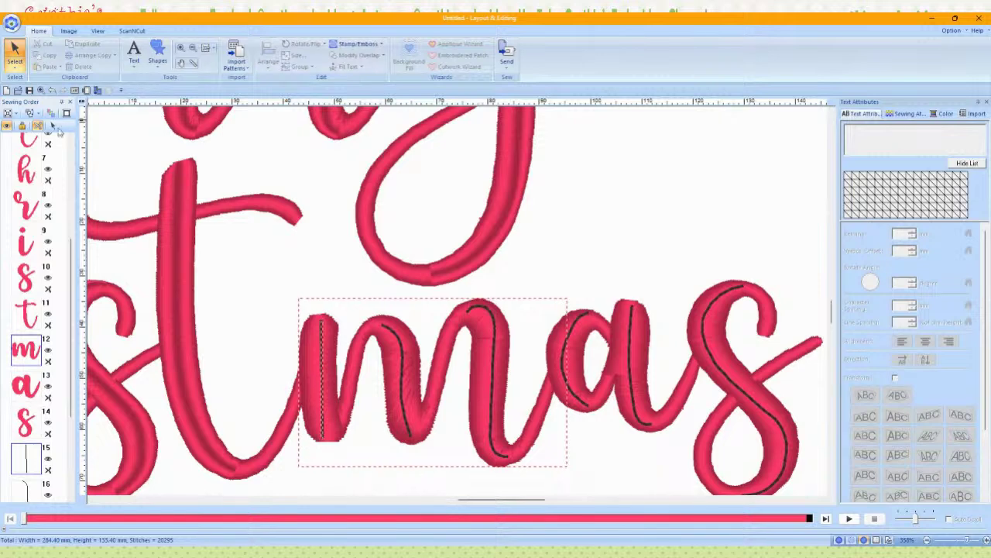
click(54, 126)
click(379, 45)
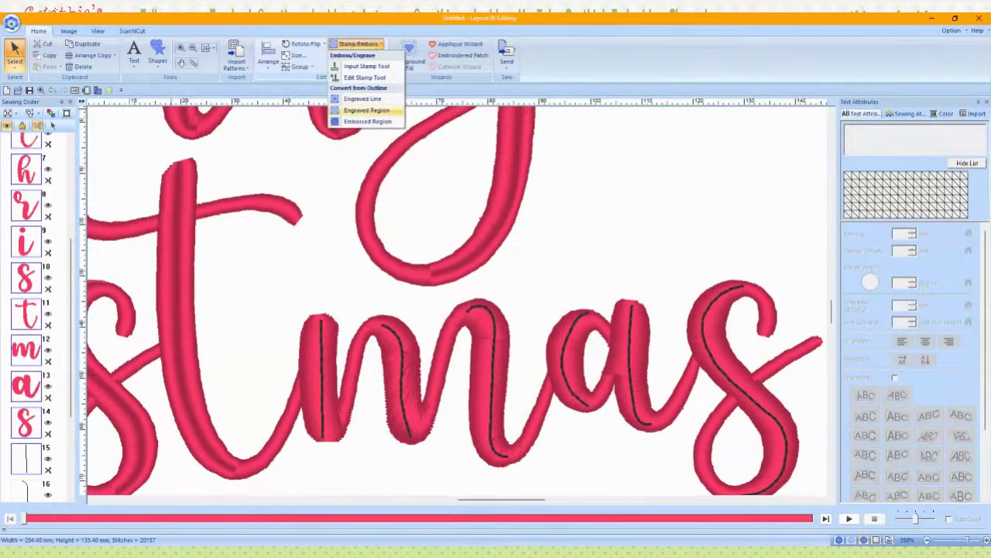
click(366, 110)
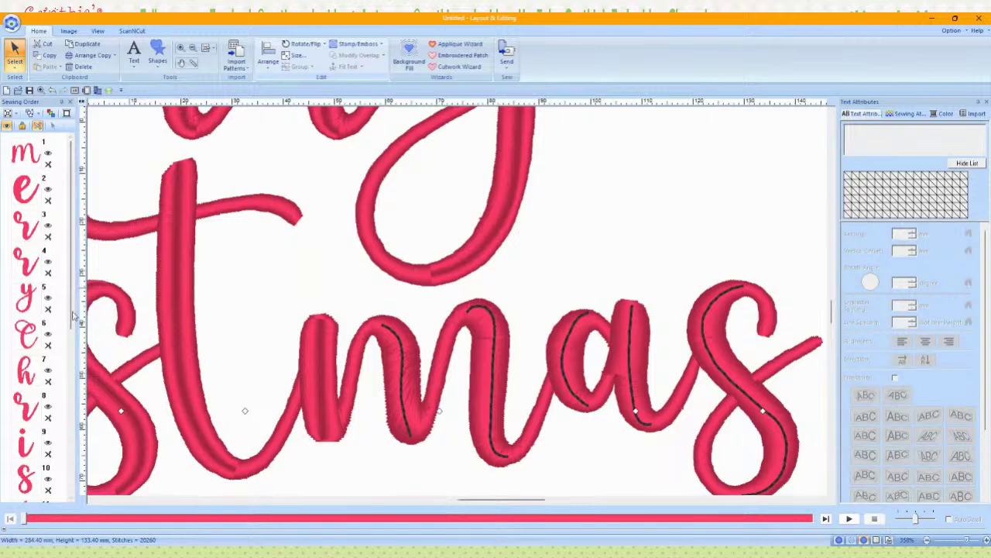
Step: Select the lettering together with the curve on the middle stroke of the m in Christmas and convert that outline into an engraved line
drag(70, 309, 67, 386)
click(65, 396)
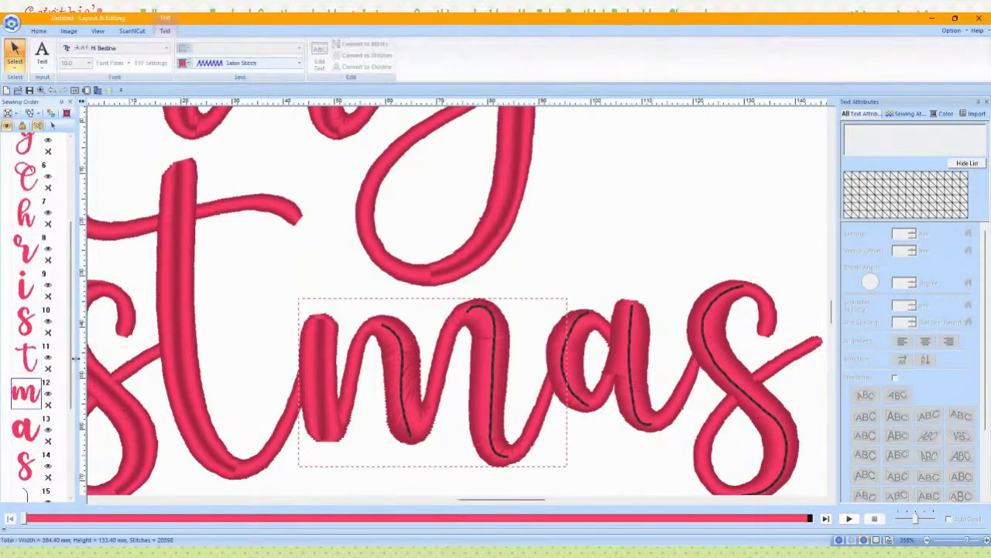
scroll(63, 397, down, 2)
ctrl+click(30, 440)
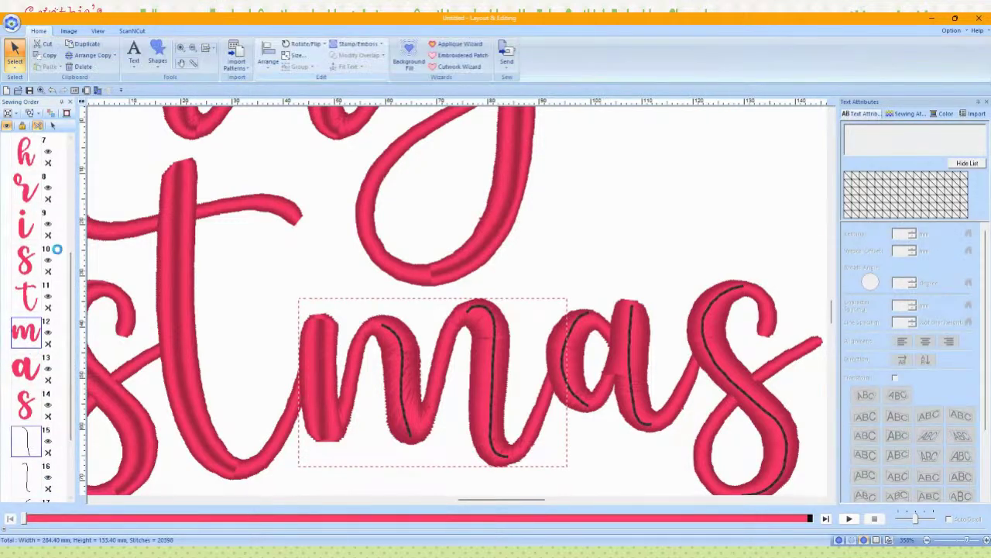
click(380, 44)
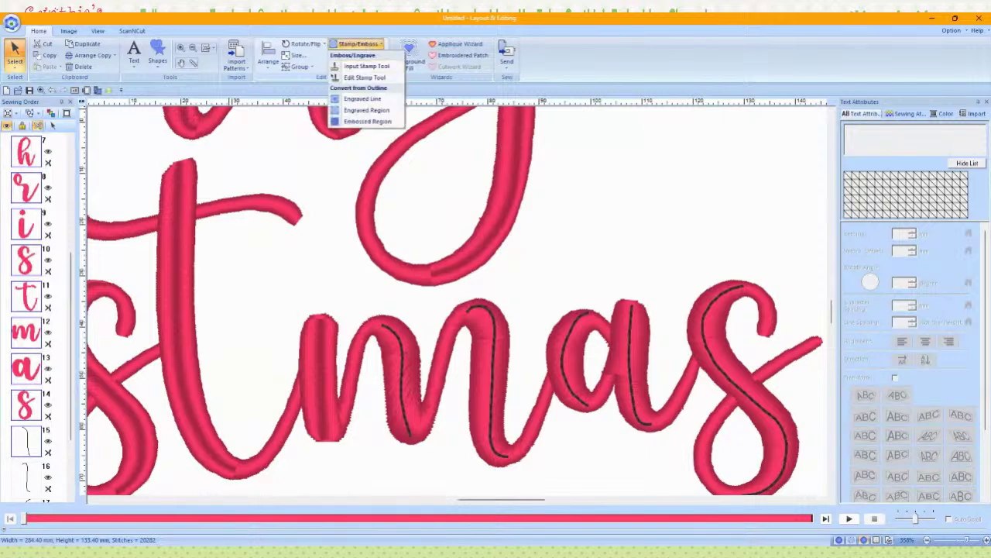
click(364, 97)
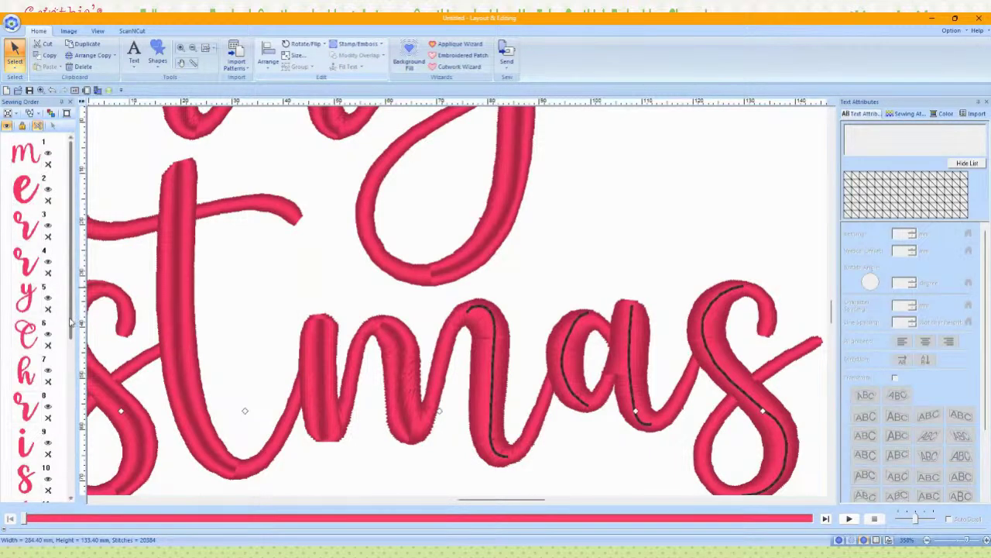
Step: Select the lettering together with the curve on the last stroke of the m in Christmas and convert that outline into an engraved line
drag(70, 325, 70, 460)
click(25, 312)
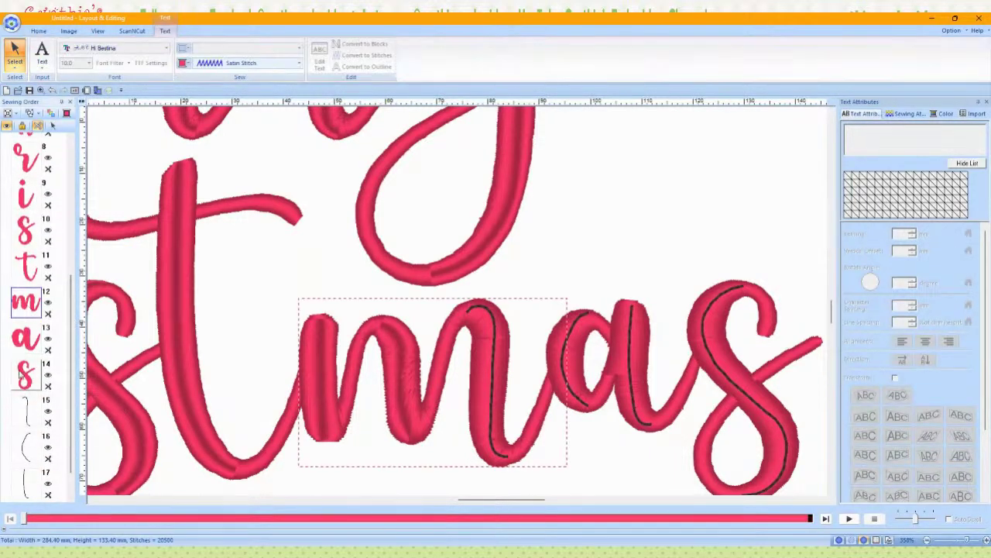
ctrl+click(26, 411)
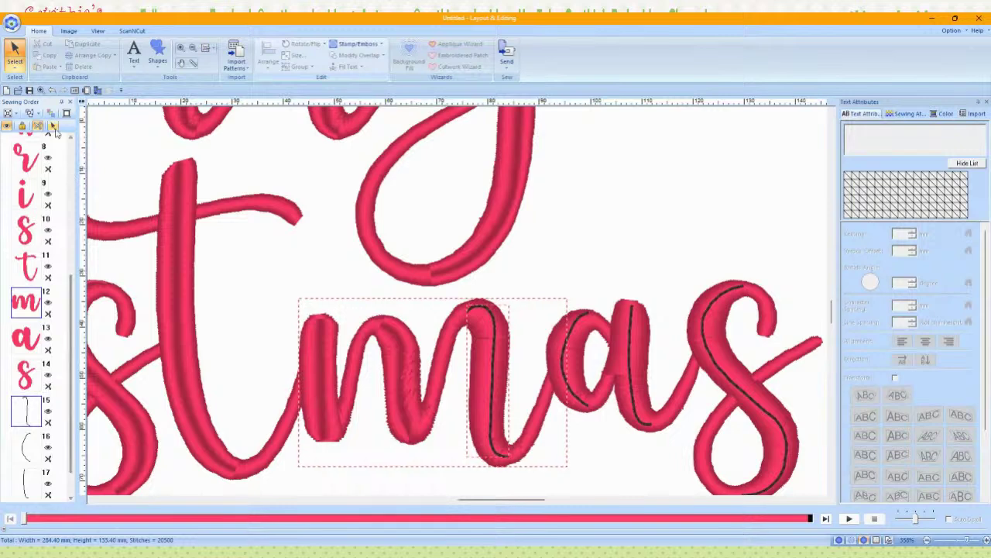
click(370, 48)
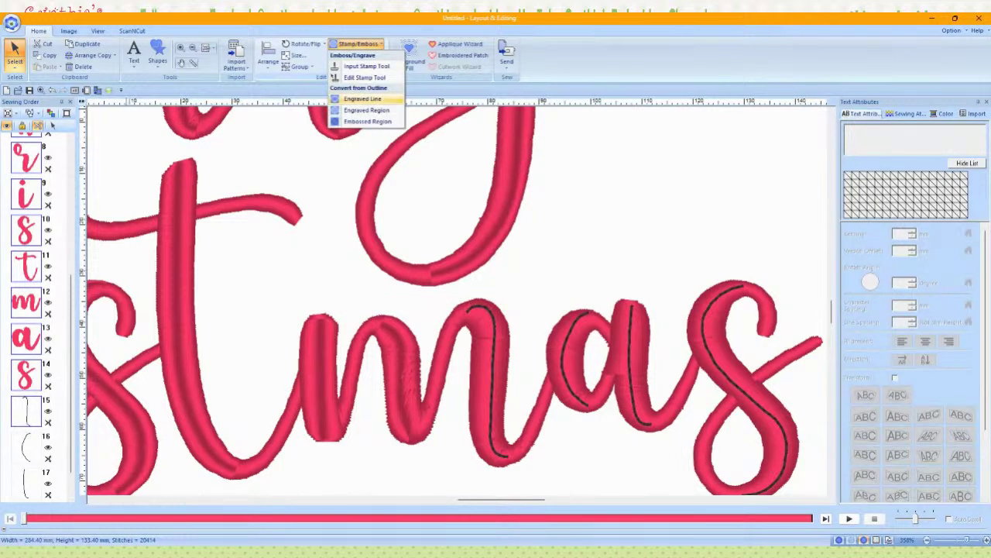
click(362, 99)
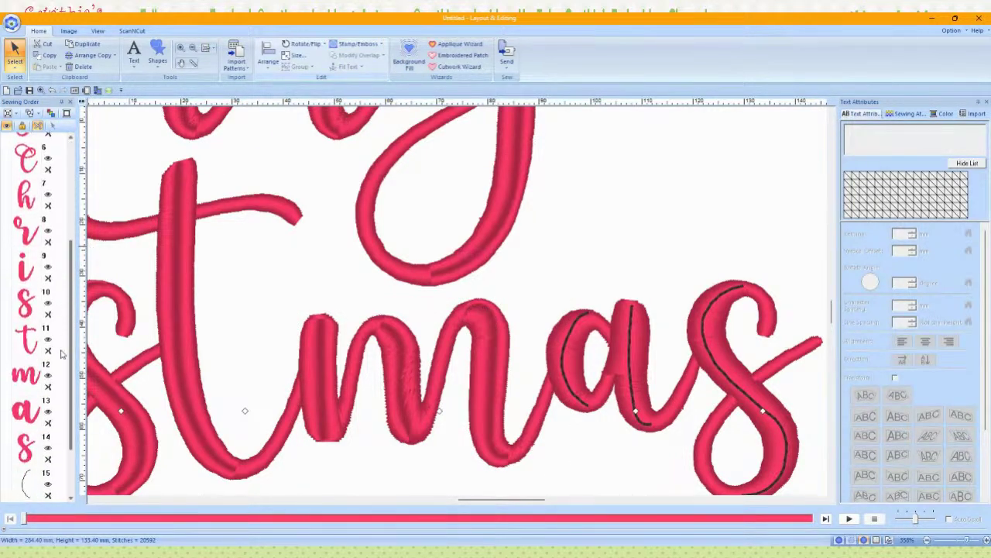
Step: Select the lettering together with the curve on the a's rounded bowl and convert that outline into an engraved line
scroll(47, 353, down, 2)
click(30, 349)
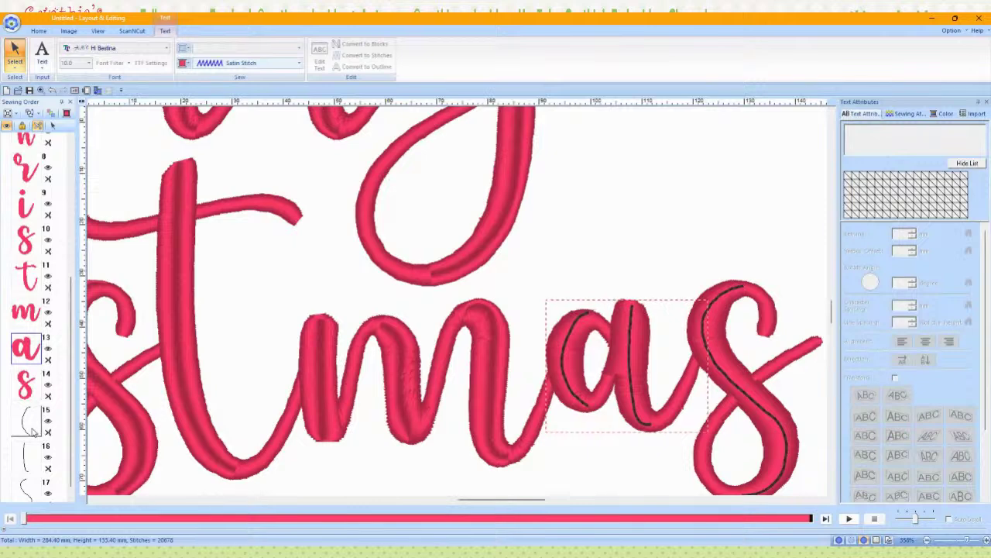
click(31, 431)
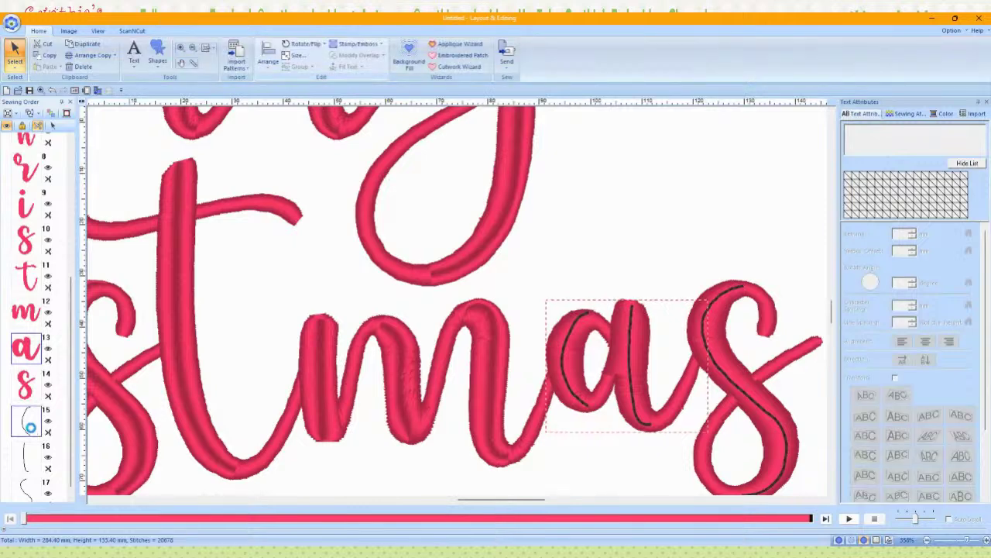
click(344, 45)
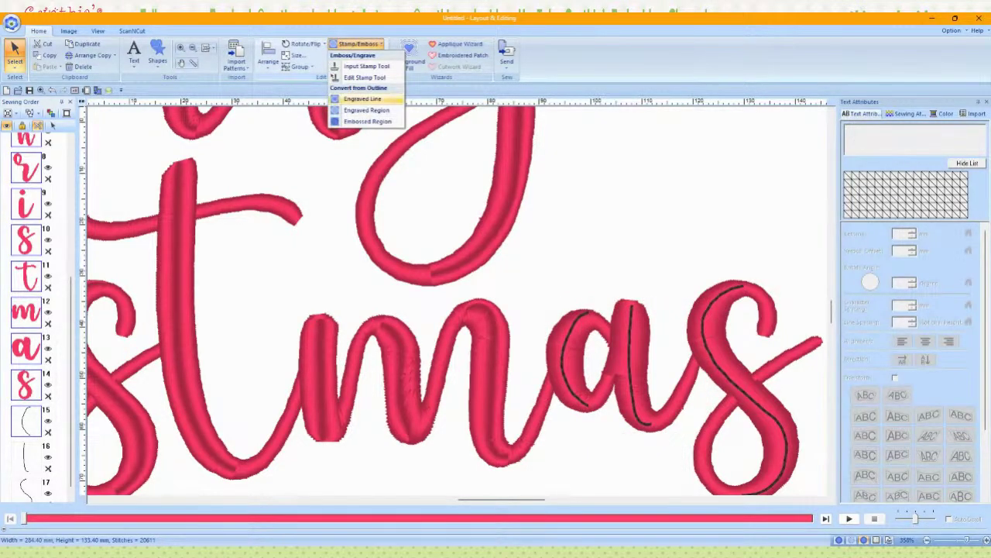
click(363, 98)
Step: Select the lettering together with the line on the a's upright stem and convert that outline into an engraved line
scroll(62, 391, down, 2)
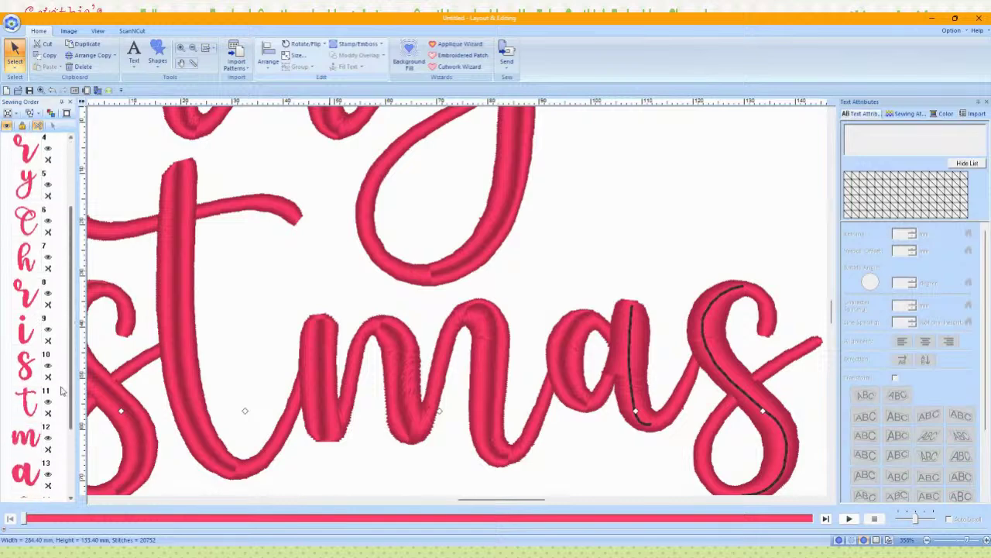
scroll(62, 391, down, 3)
click(26, 377)
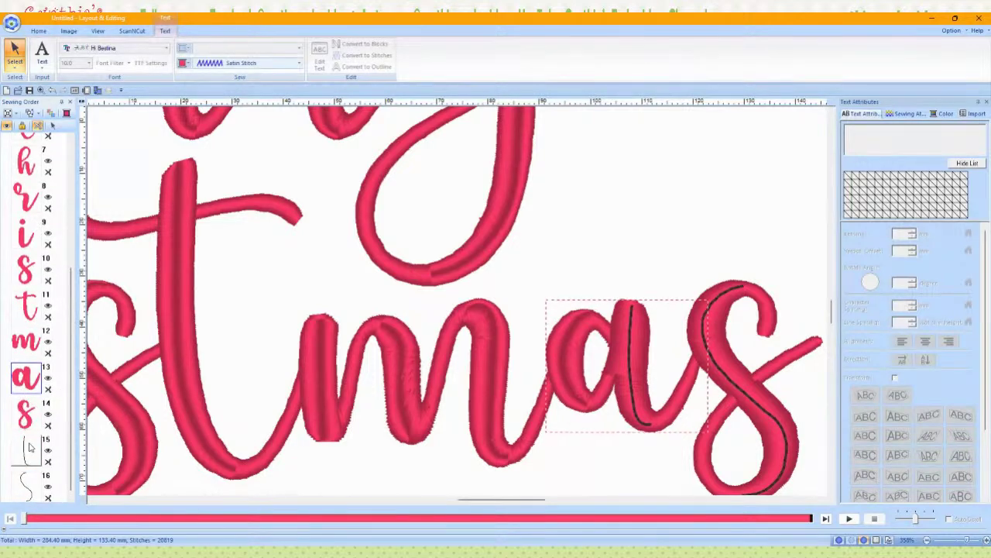
click(28, 445)
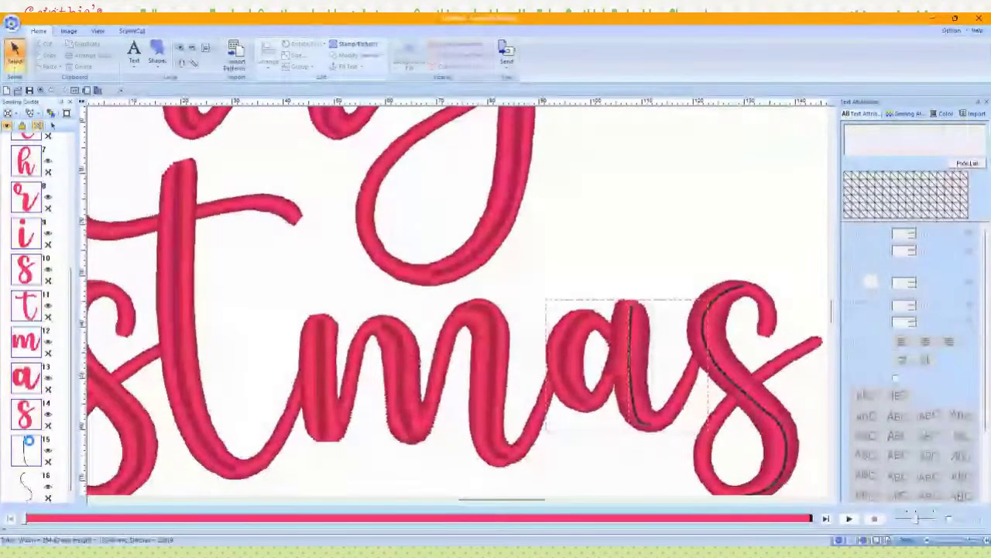
click(277, 141)
click(352, 44)
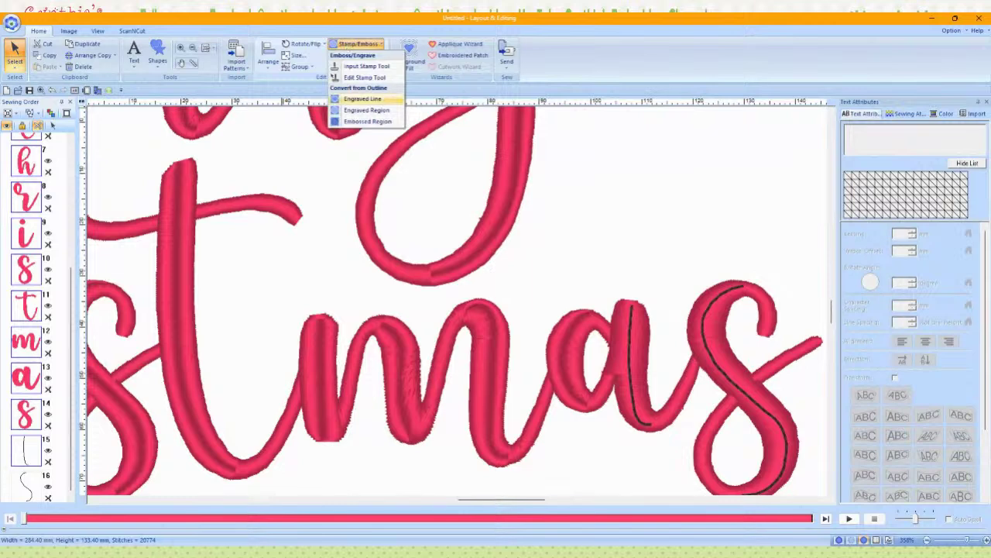
click(356, 99)
Step: Select the lettering together with the curve on the final s of Christmas and convert that outline into an engraved line
scroll(68, 349, down, 3)
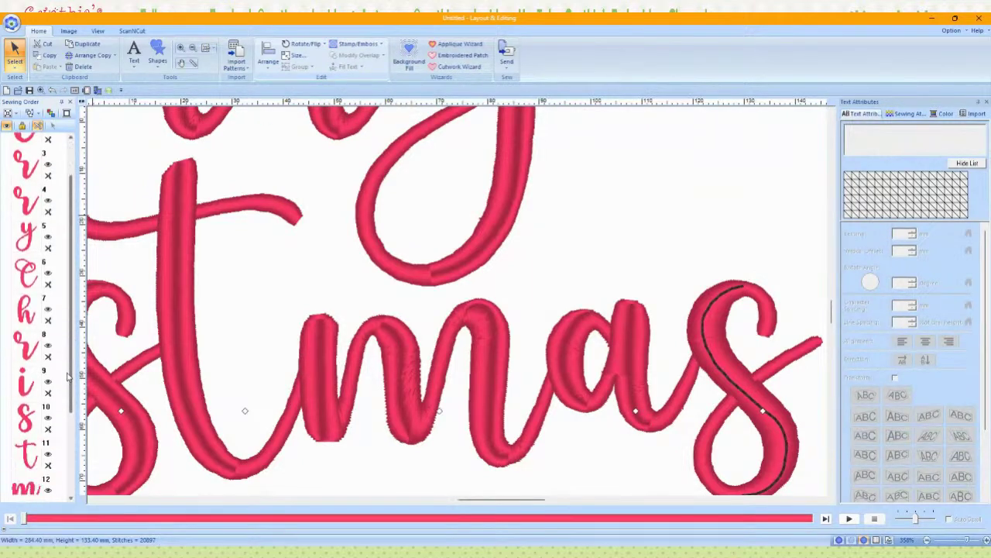
click(28, 392)
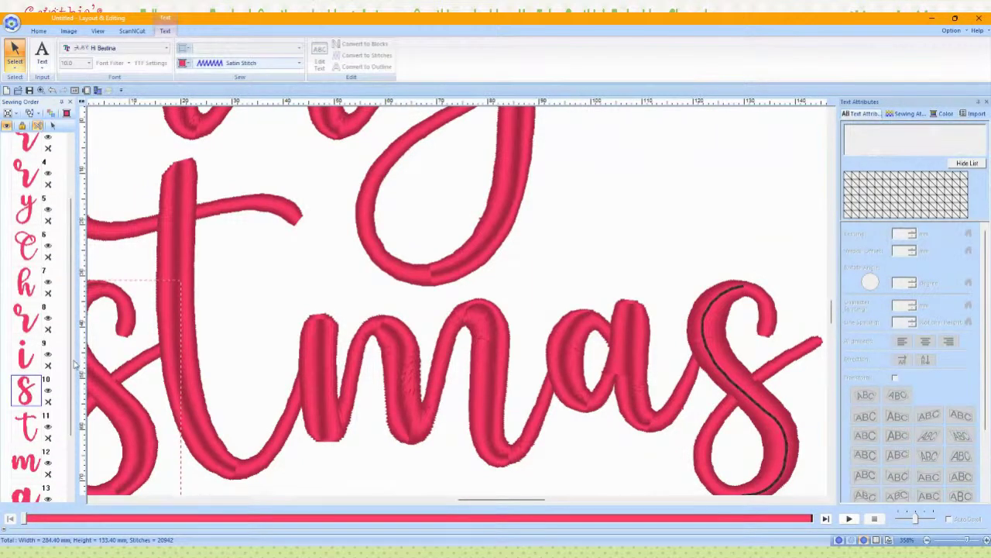
scroll(39, 372, down, 3)
click(26, 444)
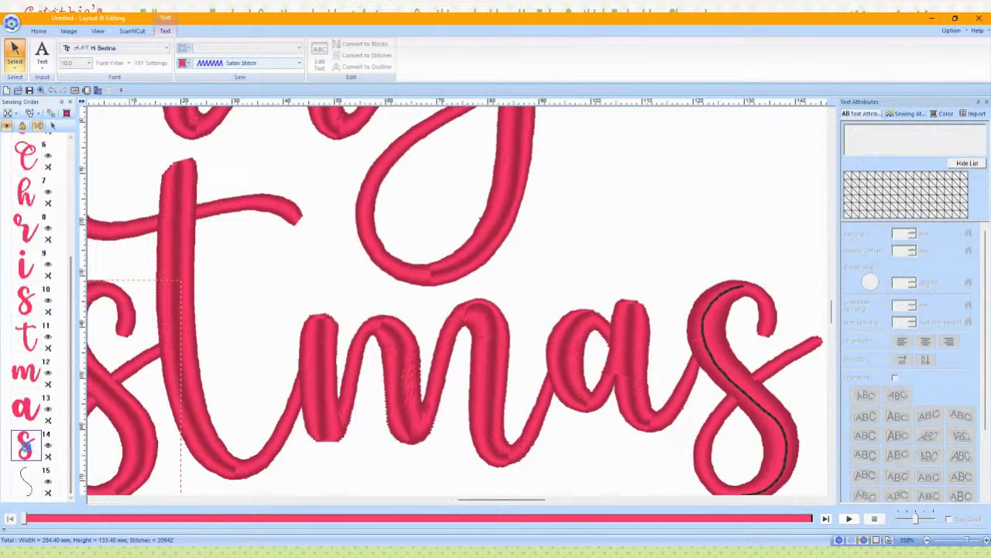
shift+click(26, 481)
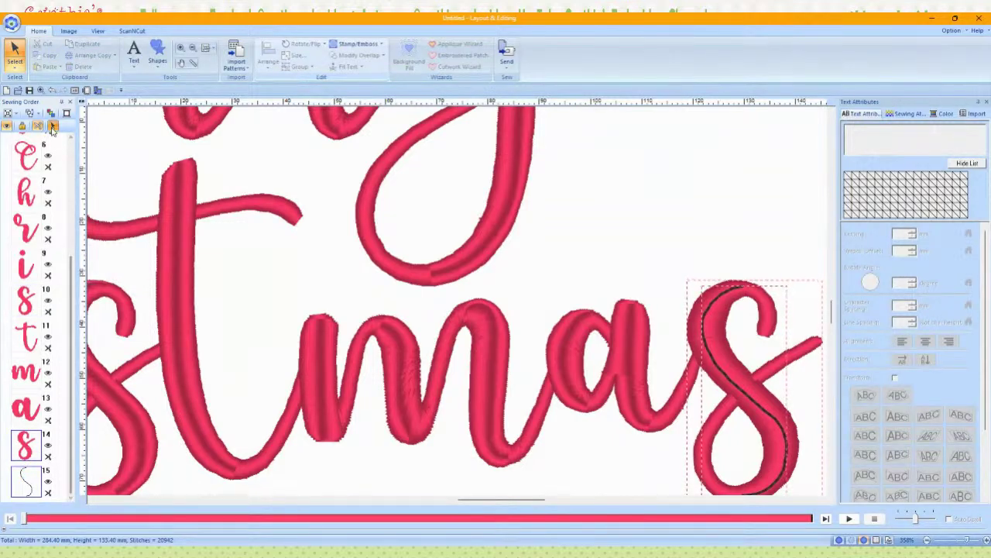
click(52, 126)
click(355, 44)
click(358, 100)
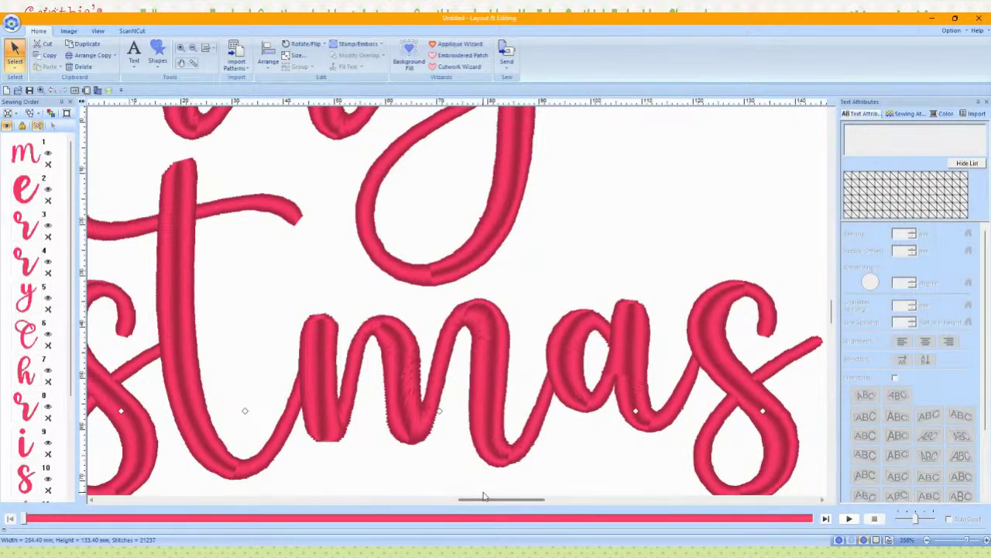
Step: Select the engraved line stamp on the stem of the r in Christmas and nudge it to sit centered along the stroke
drag(483, 497, 436, 501)
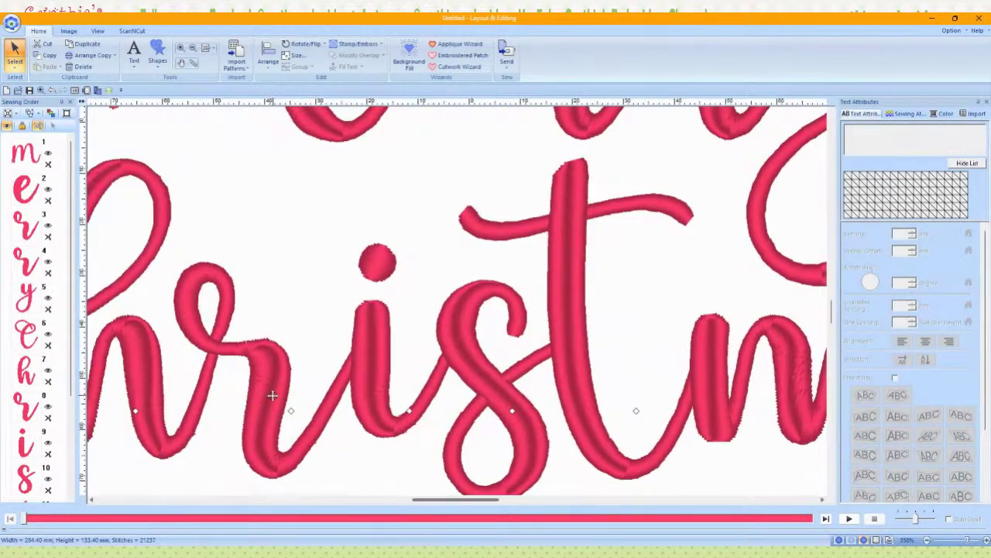
click(351, 44)
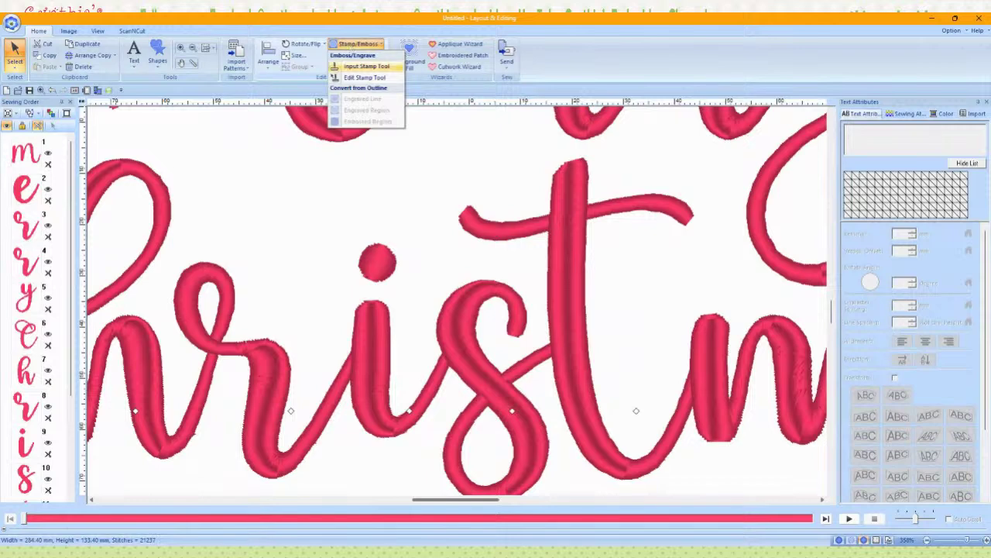
click(366, 66)
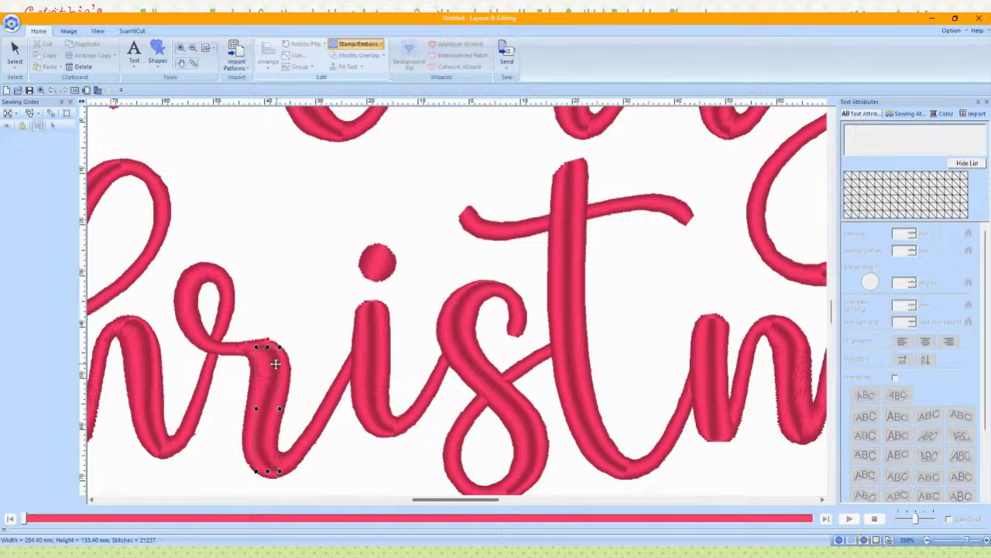
key(Left)
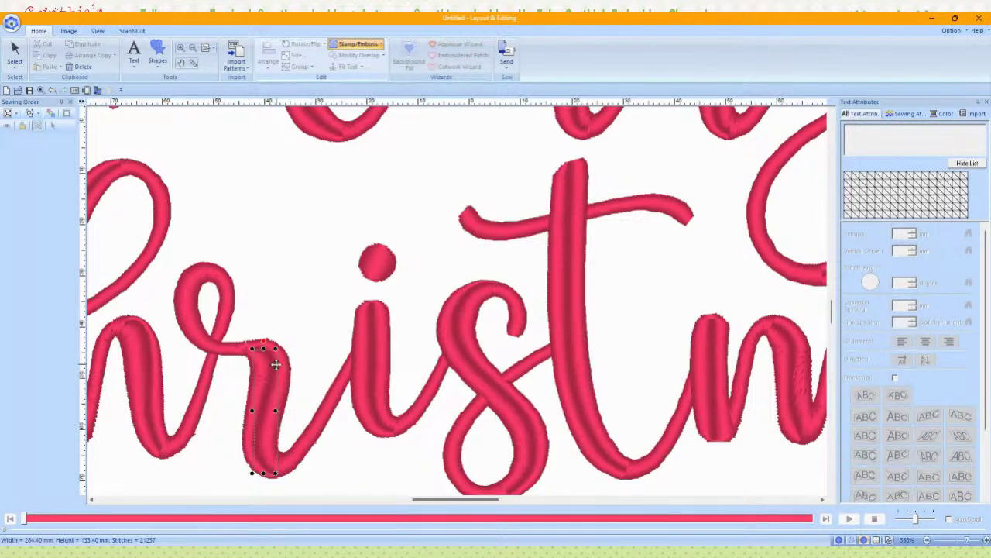
key(Right)
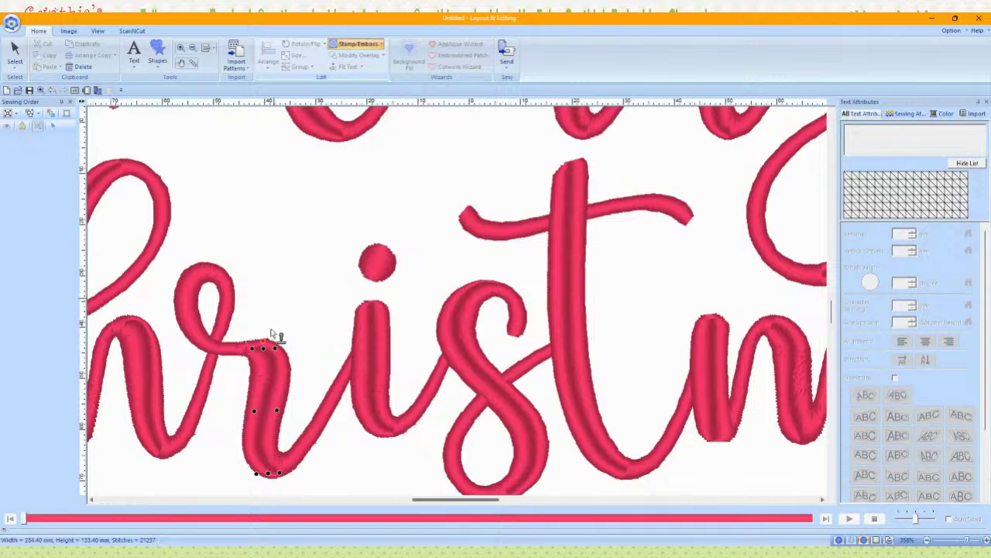
Step: Check the stamp attribute settings for the r's stem without changing them, and leave stamp editing with the whole design in view
click(356, 44)
click(365, 78)
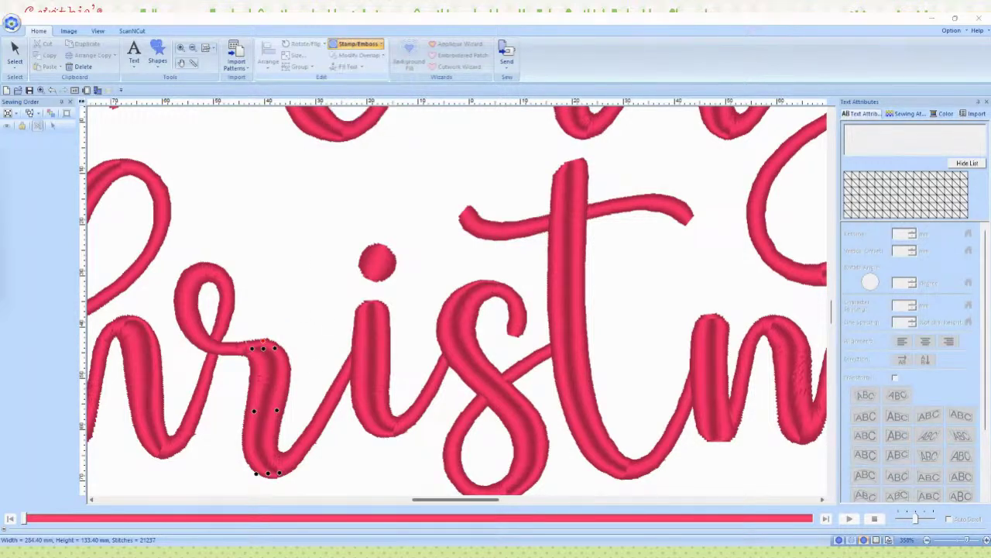
drag(264, 138, 270, 140)
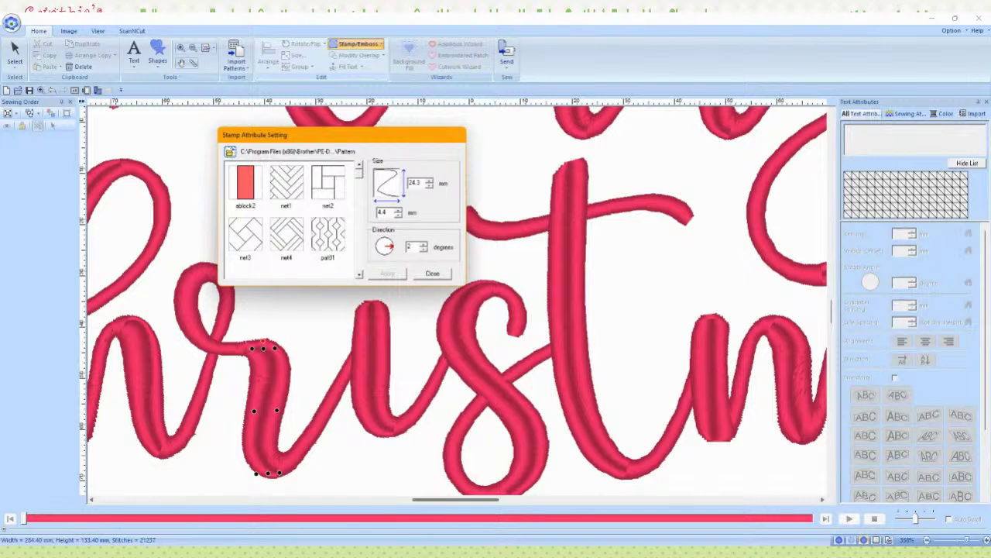
click(432, 274)
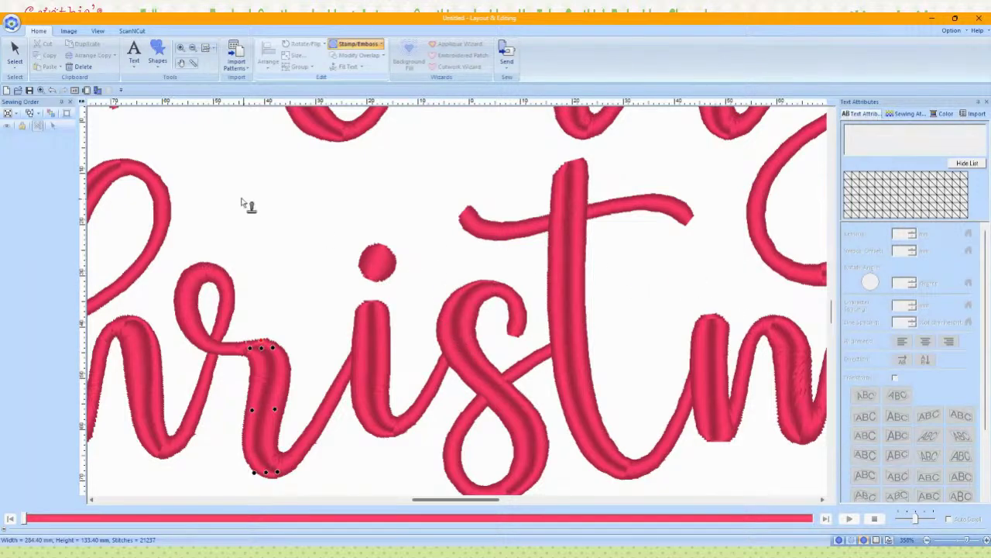
click(206, 48)
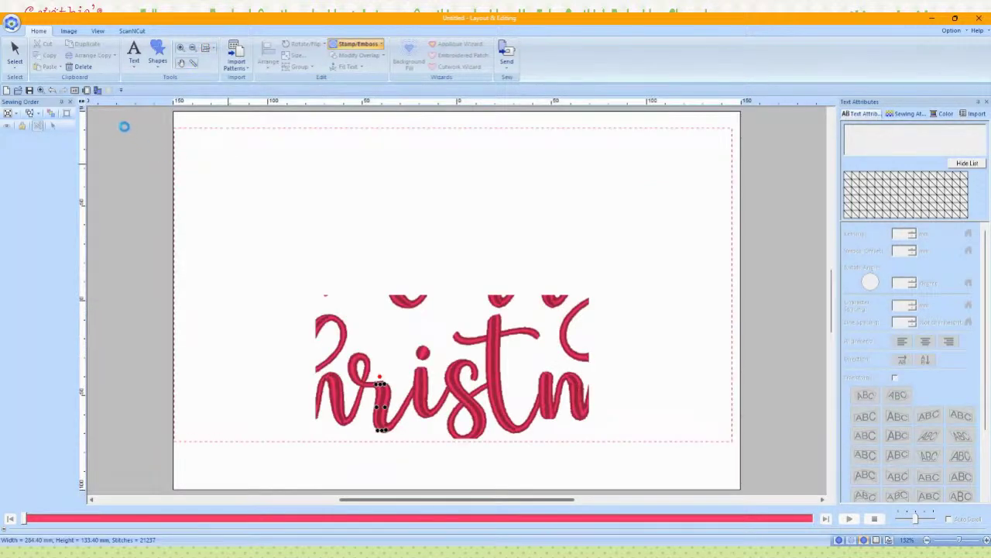
key(Escape)
click(157, 173)
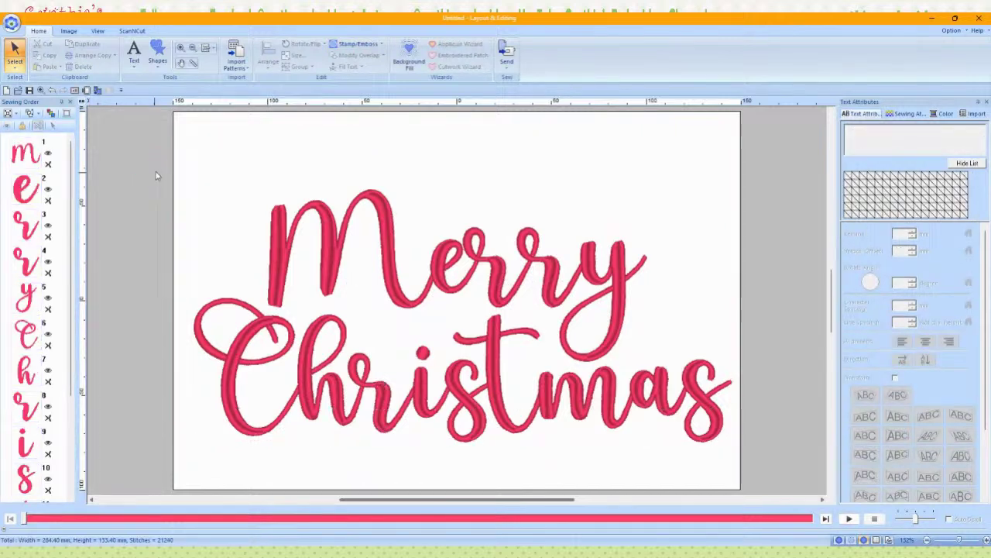
Step: Try scaling the Merry Christmas text down to about 224 × 105 mm, and undo the resize
click(275, 205)
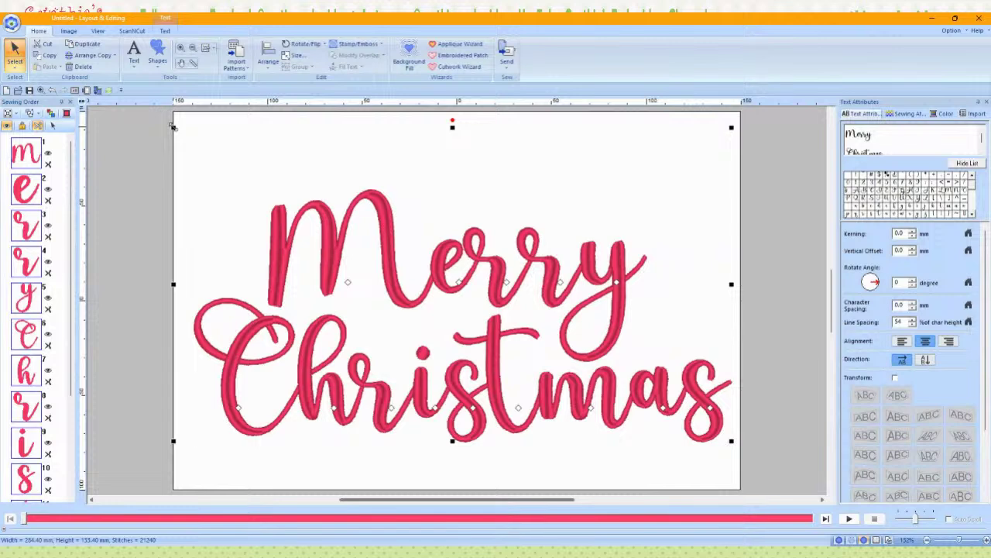
drag(174, 127, 221, 162)
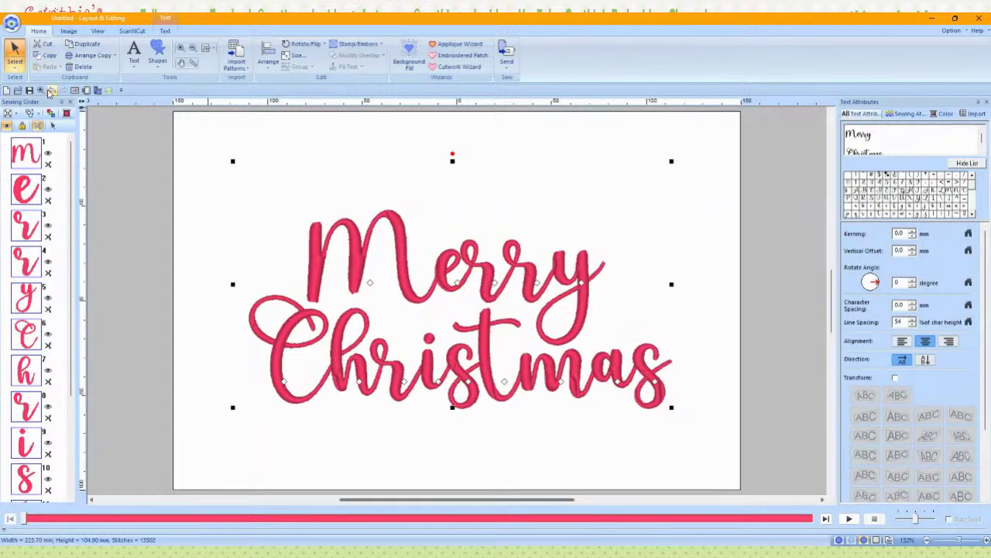
click(49, 91)
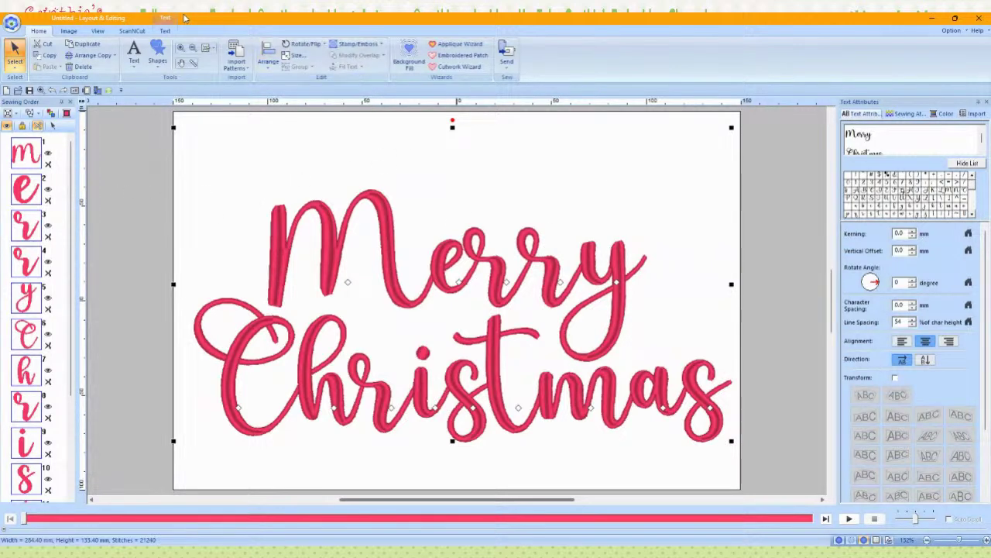
Step: Convert the Merry Christmas text to stitches and convert those stitches to blocks at Normal sensitivity
click(166, 31)
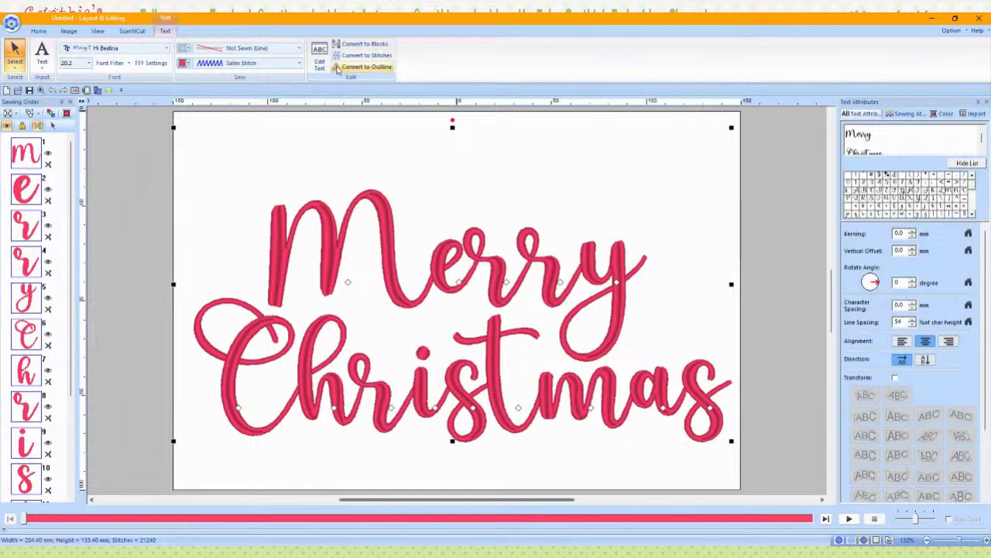
click(338, 61)
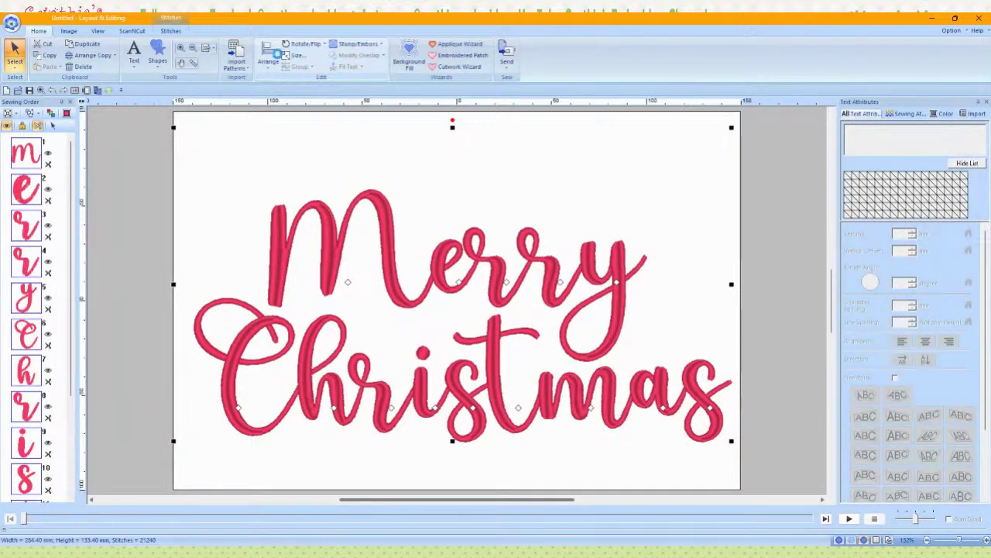
click(170, 31)
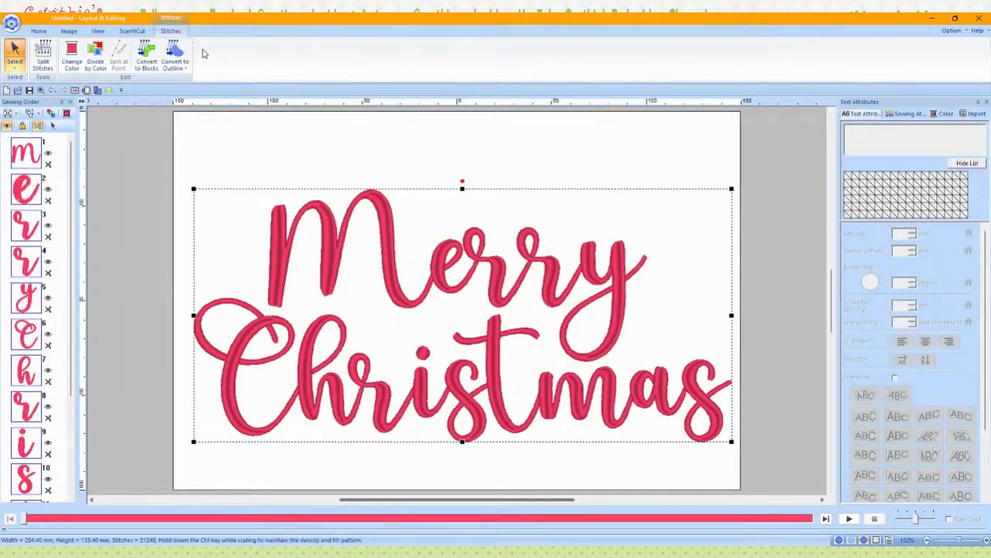
click(147, 54)
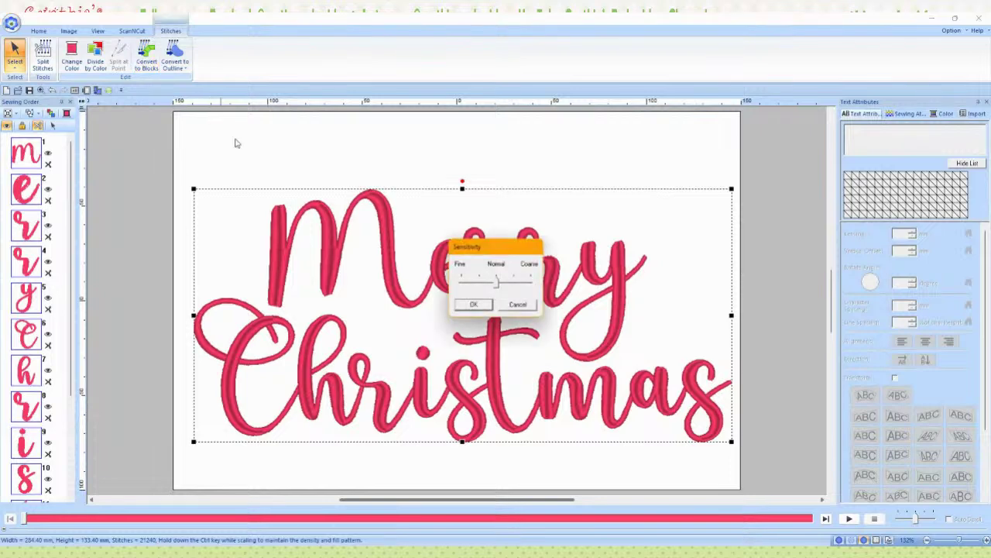
click(473, 303)
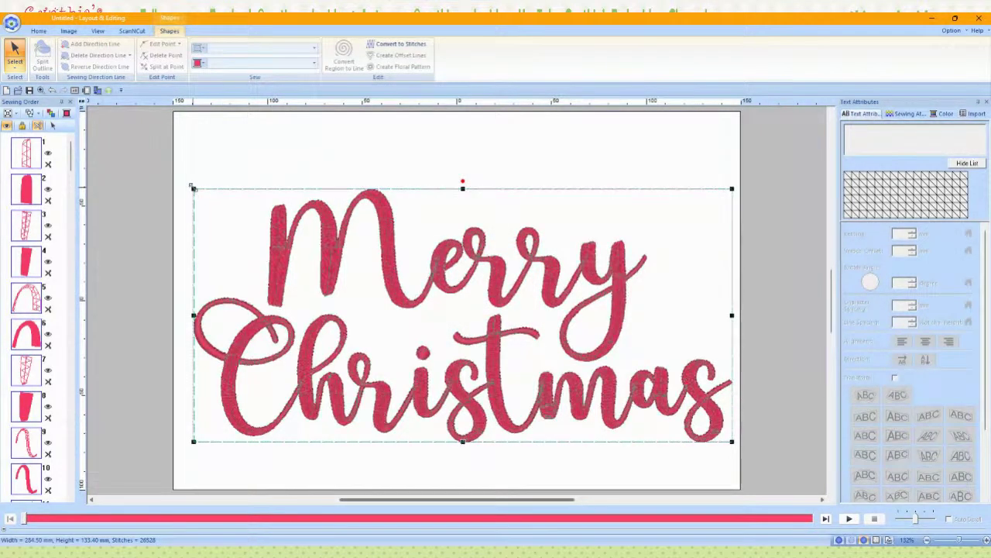
Step: Scale the lettering blocks down to about 238 × 112 mm and set their region sew type to Satin Stitch
drag(193, 188, 222, 206)
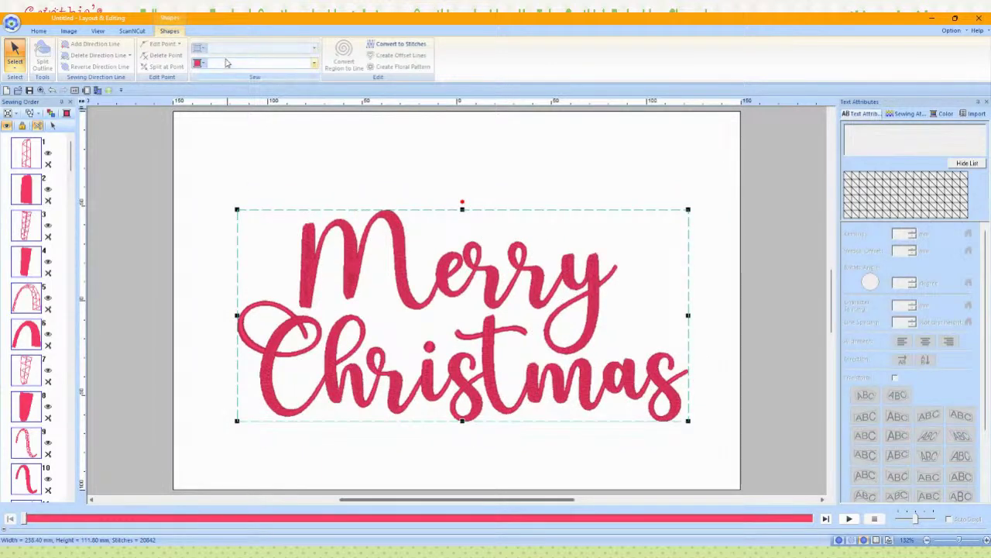
click(230, 62)
click(229, 88)
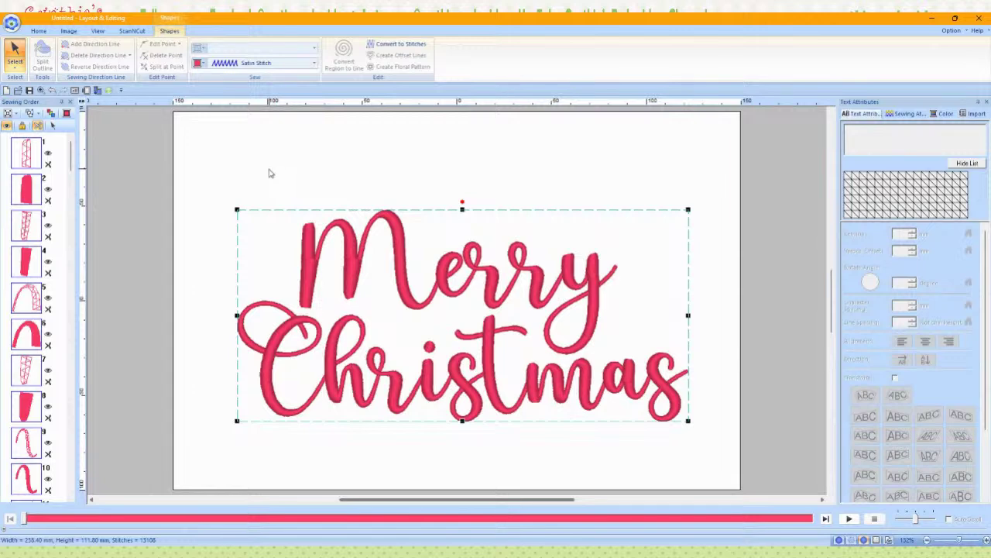
Step: Undo the satin stitch setting, the resize and the block conversion to return to the stitch lettering
click(51, 91)
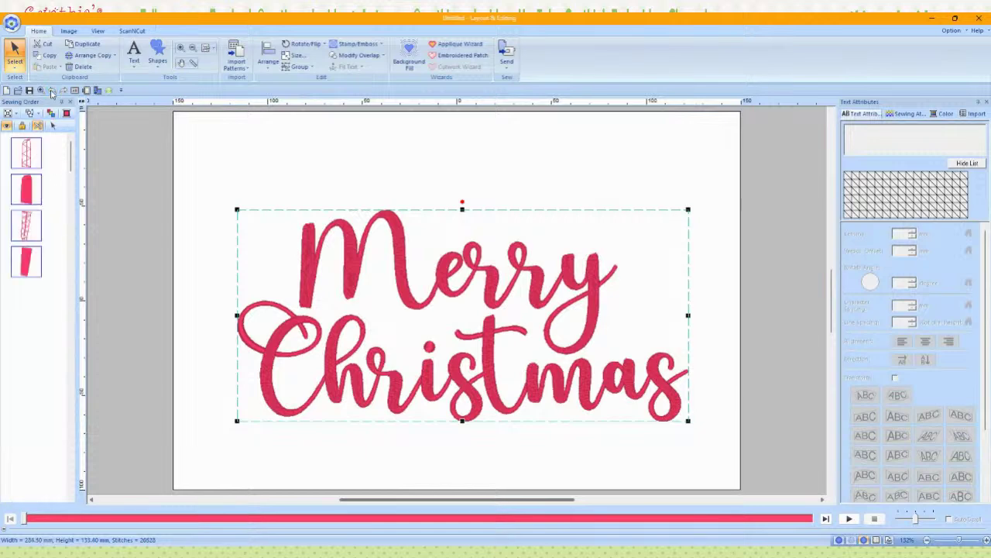
click(51, 90)
click(51, 91)
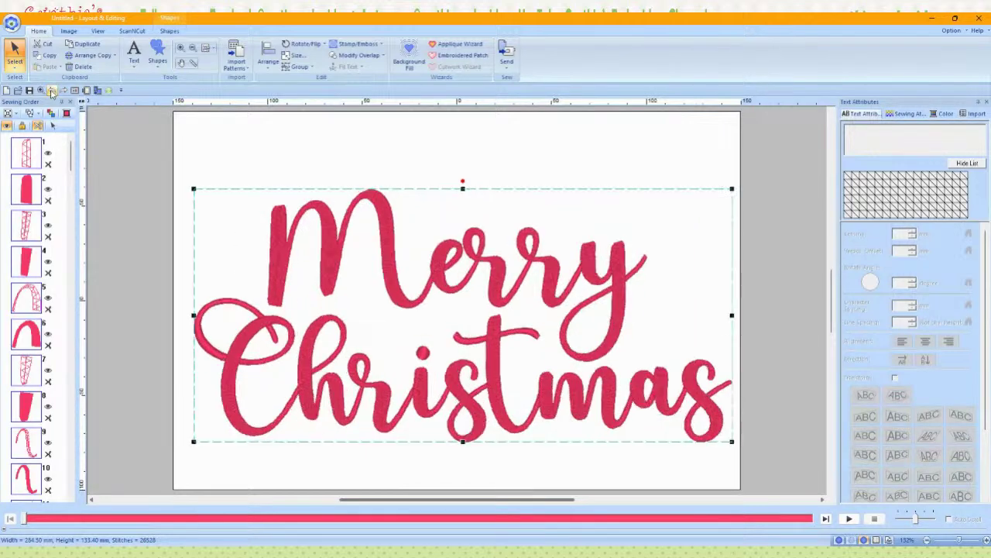
click(51, 91)
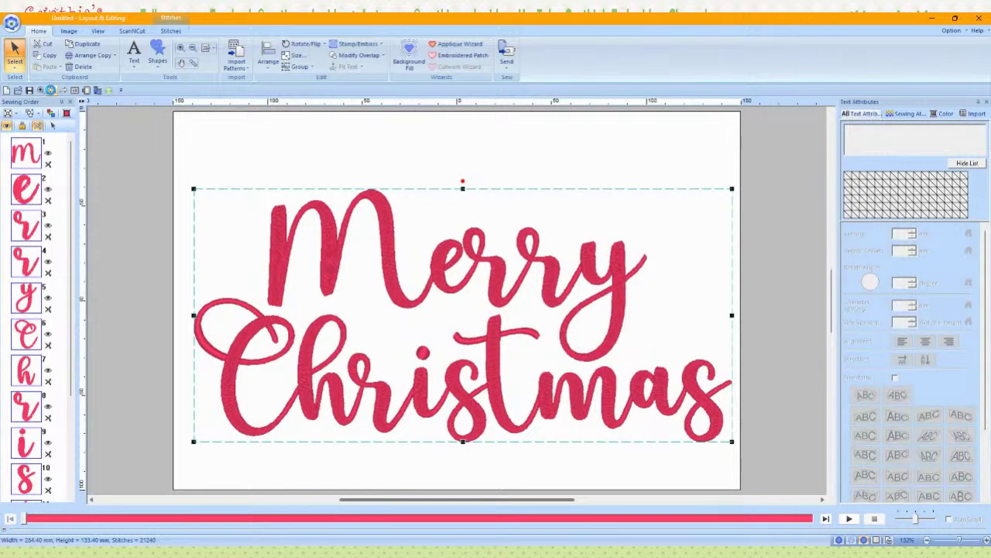
click(51, 91)
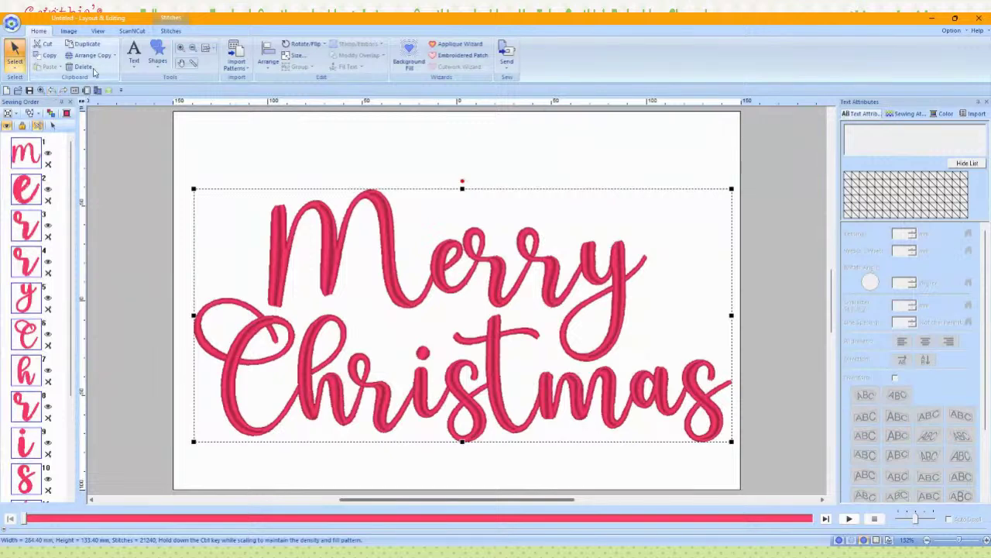
Step: Try converting the stitch lettering to blocks at Normal sensitivity with Satin Stitch as the region sew type, and undo it
click(170, 31)
click(148, 58)
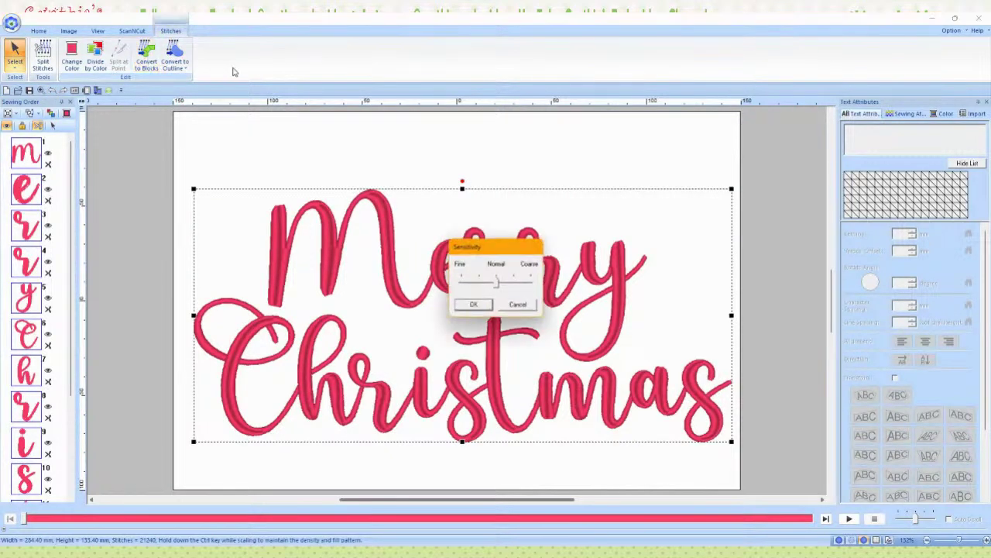
key(Return)
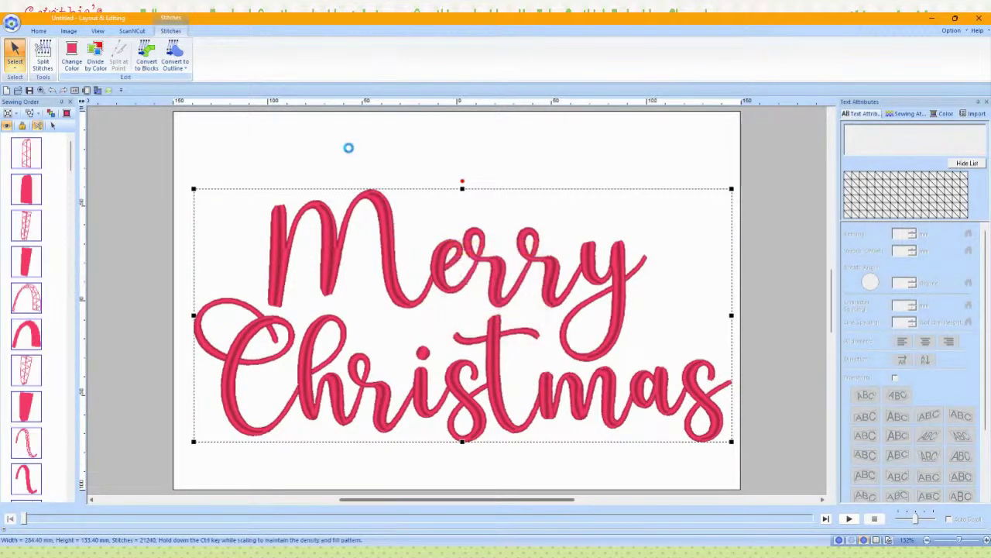
click(294, 64)
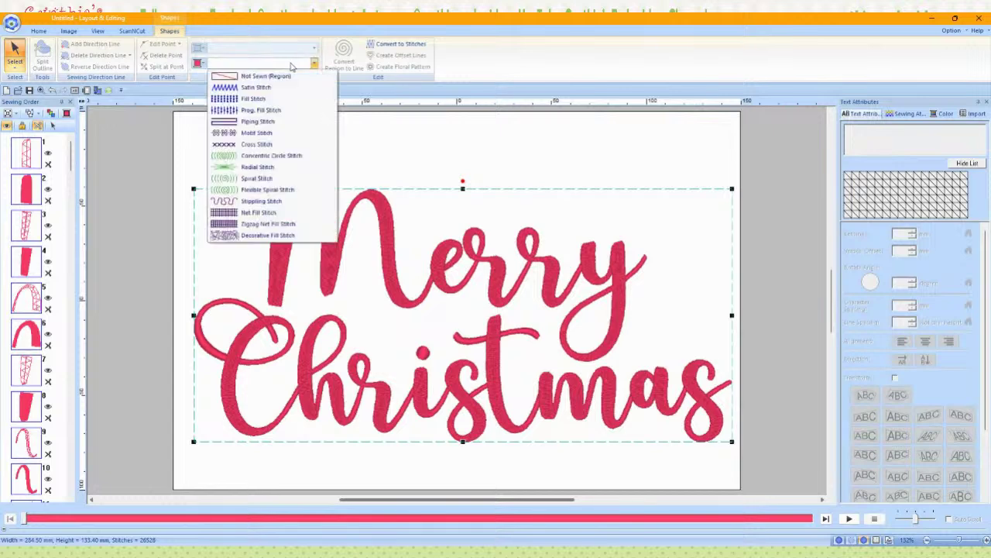
click(260, 87)
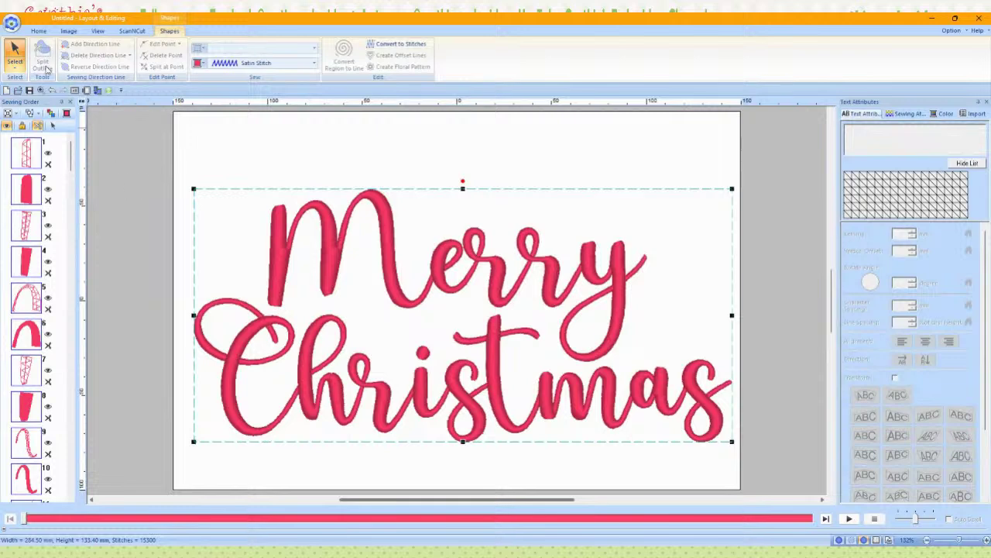
click(52, 91)
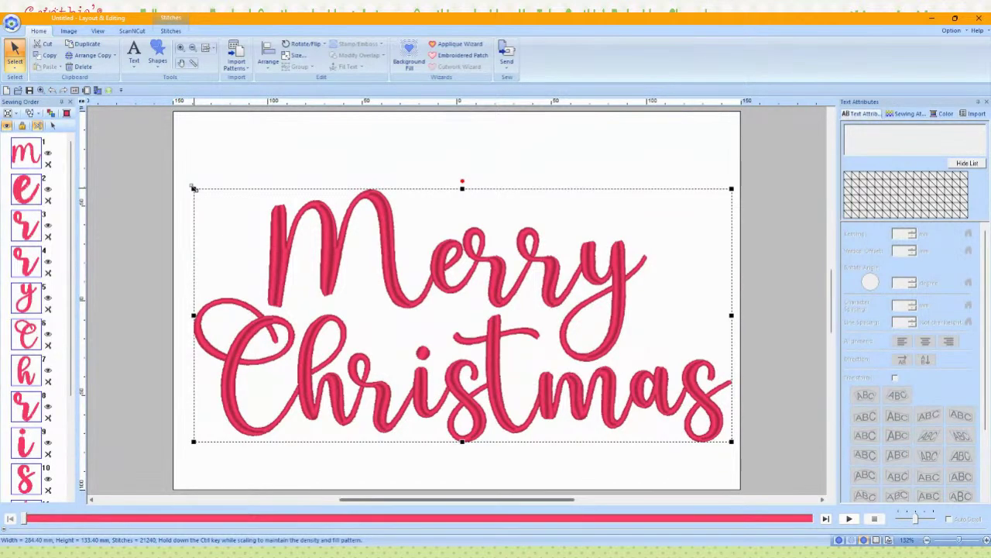
Step: Scale the stitch lettering down to about 212 × 99 mm and back up to about 296 × 139 mm
drag(194, 189, 233, 222)
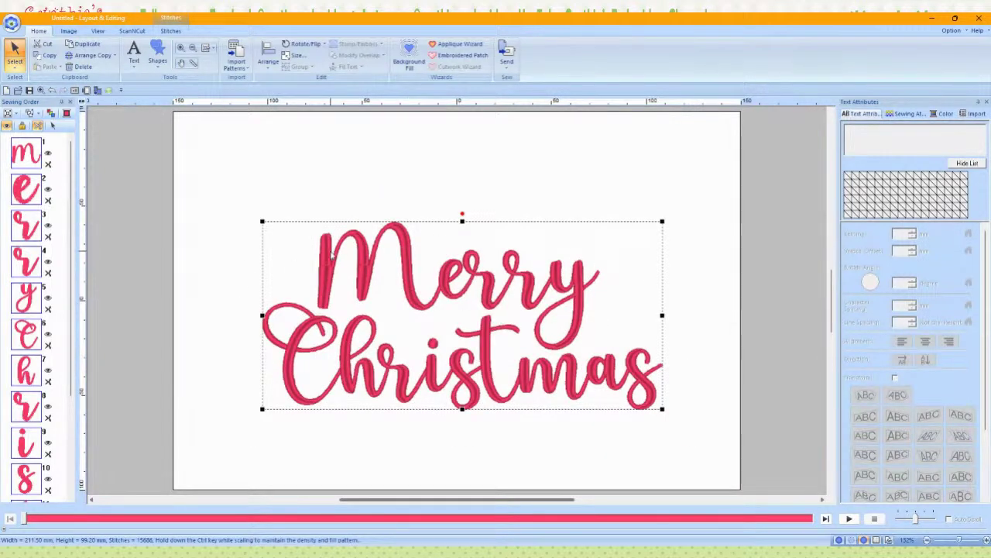
click(262, 221)
drag(265, 224, 182, 141)
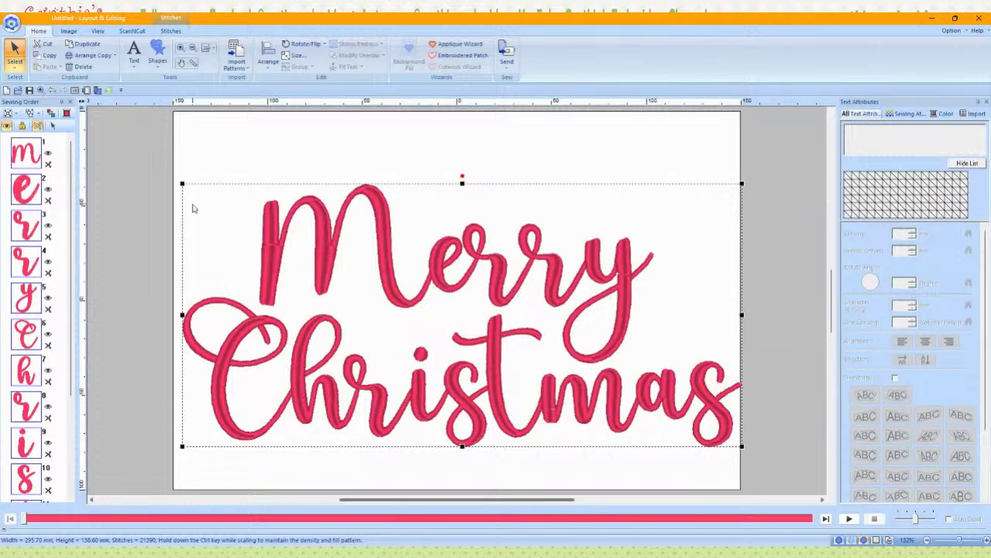
Step: Undo the stitch lettering's resizes and its conversion to stitches, and reselect the Merry Christmas text
click(51, 91)
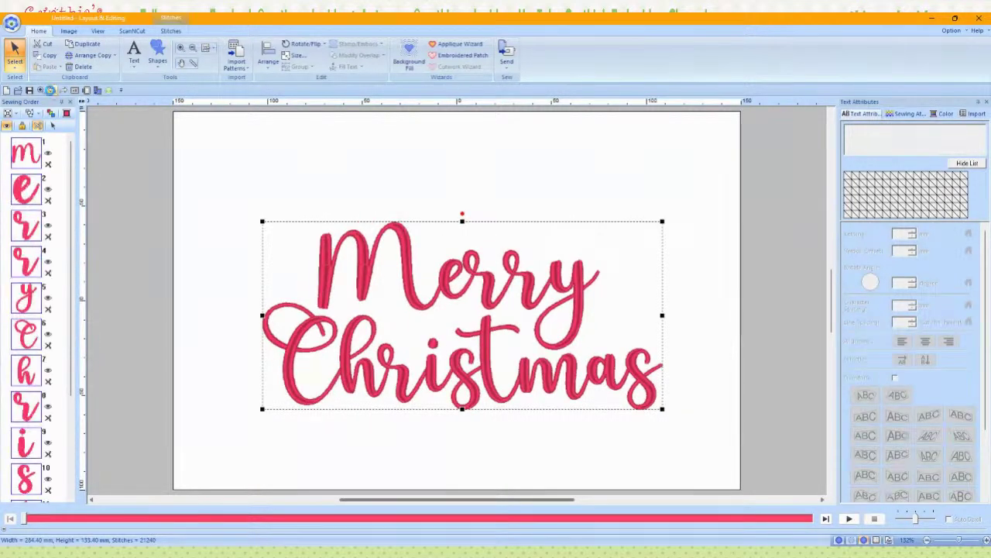
click(51, 90)
click(51, 91)
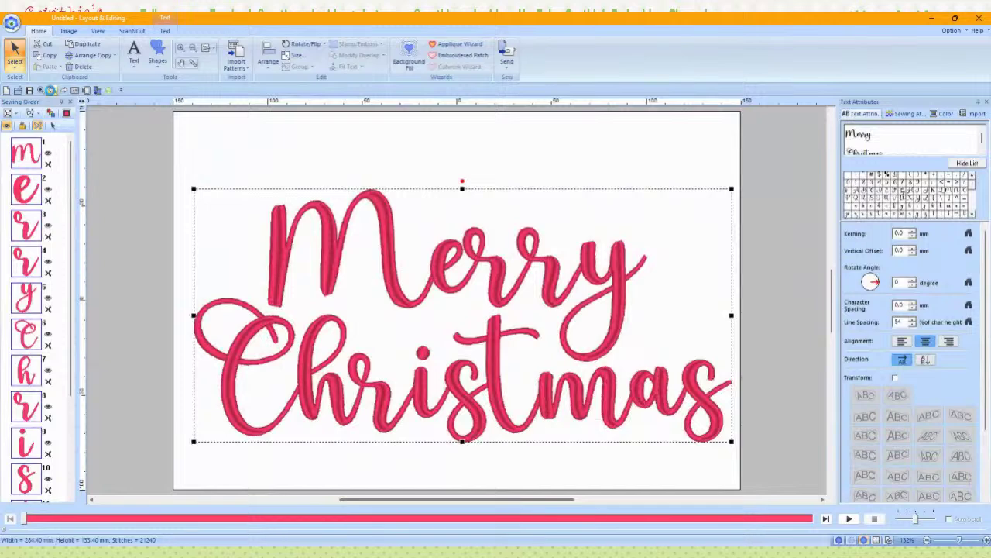
click(52, 91)
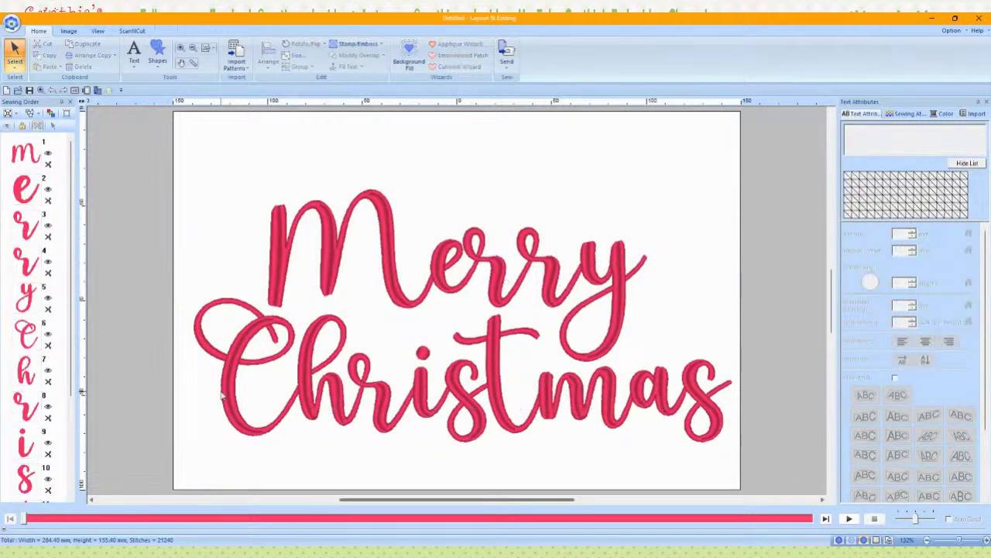
click(224, 389)
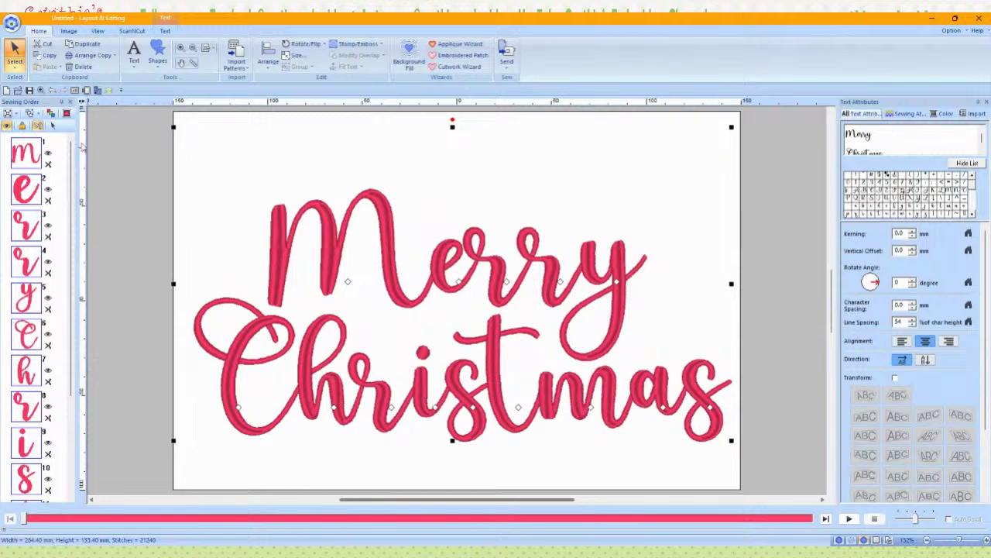
Step: Recolor all the letters of the word Christmas with the Moss Green thread from the Brother Embroidery chart
click(14, 52)
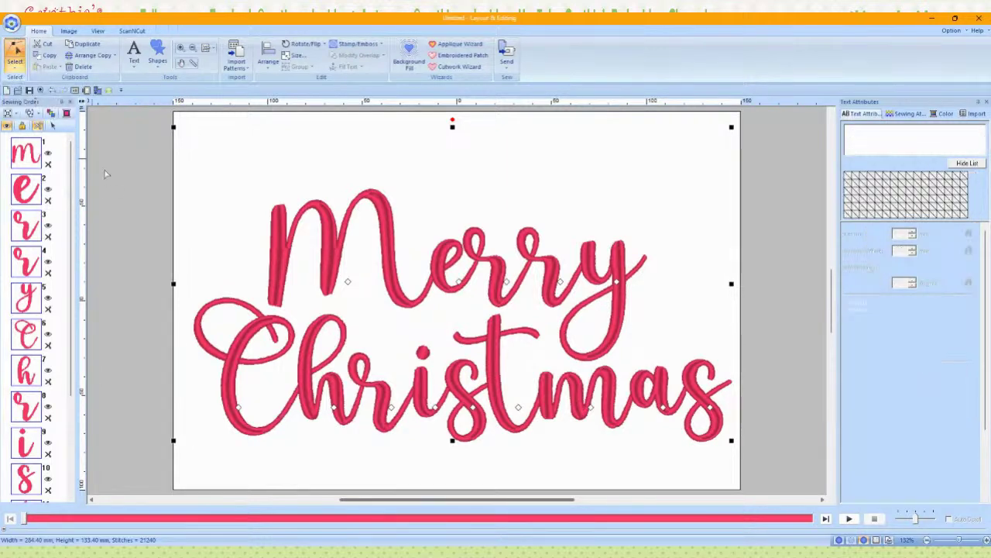
drag(182, 354, 735, 463)
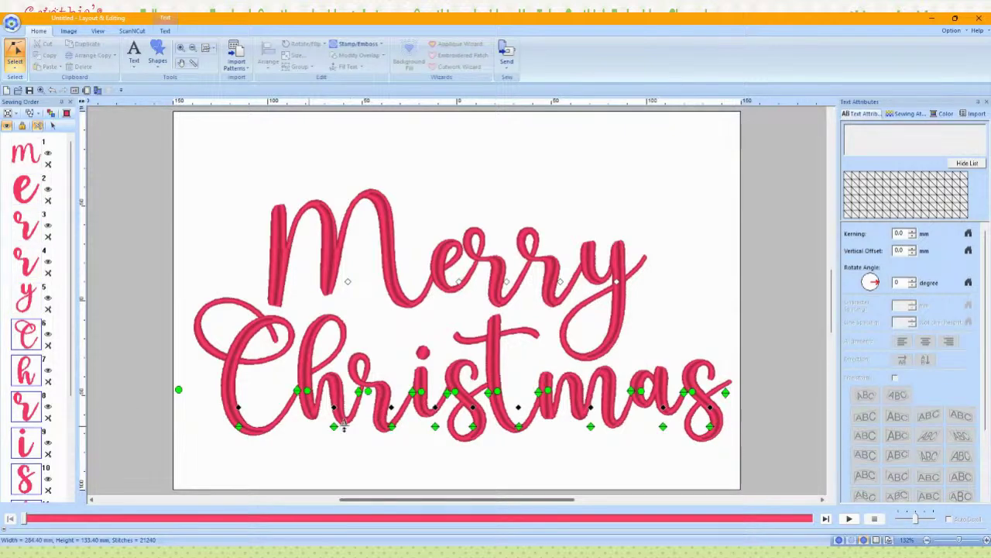
click(940, 114)
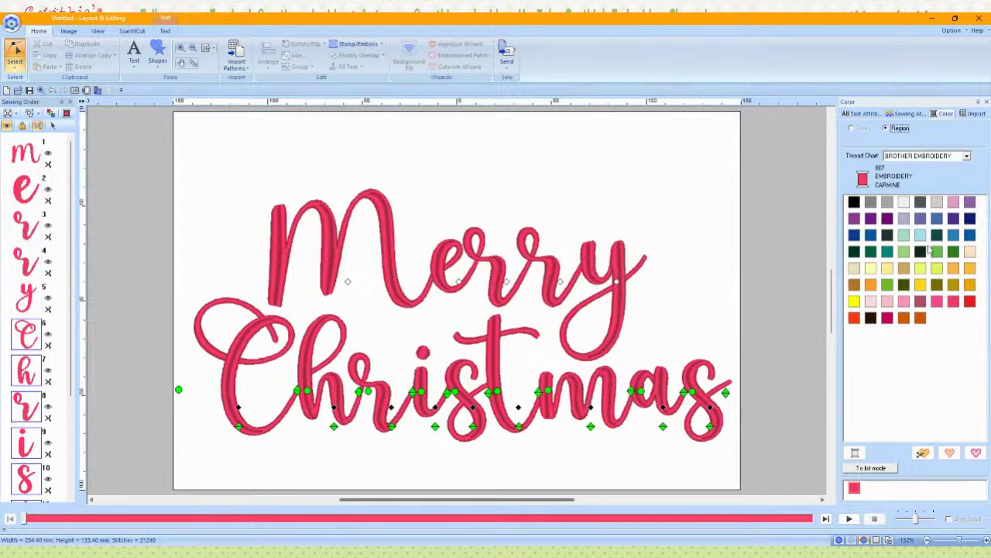
click(953, 252)
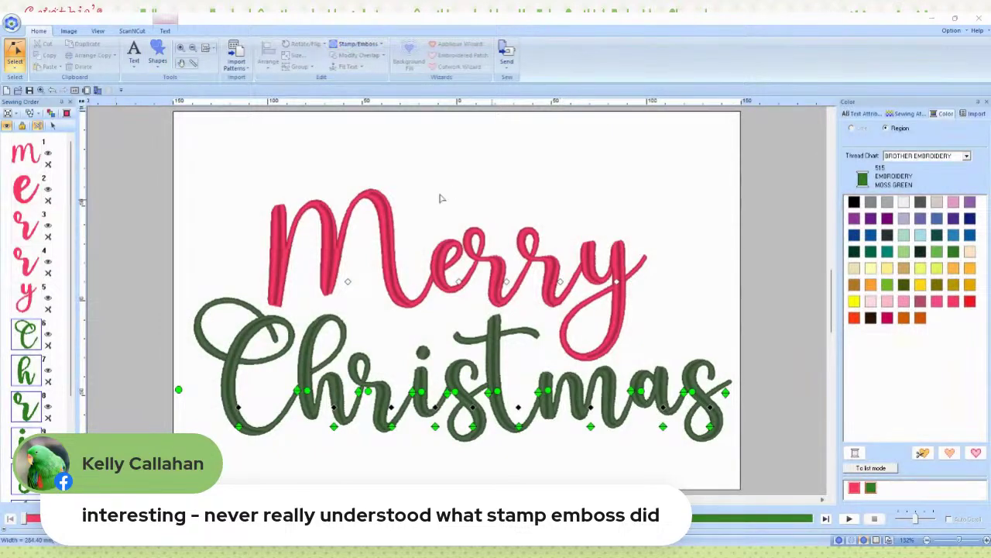
Step: Try stamping the net1 pattern at 10 × 10 mm onto the strokes of the letter M in Merry
click(233, 186)
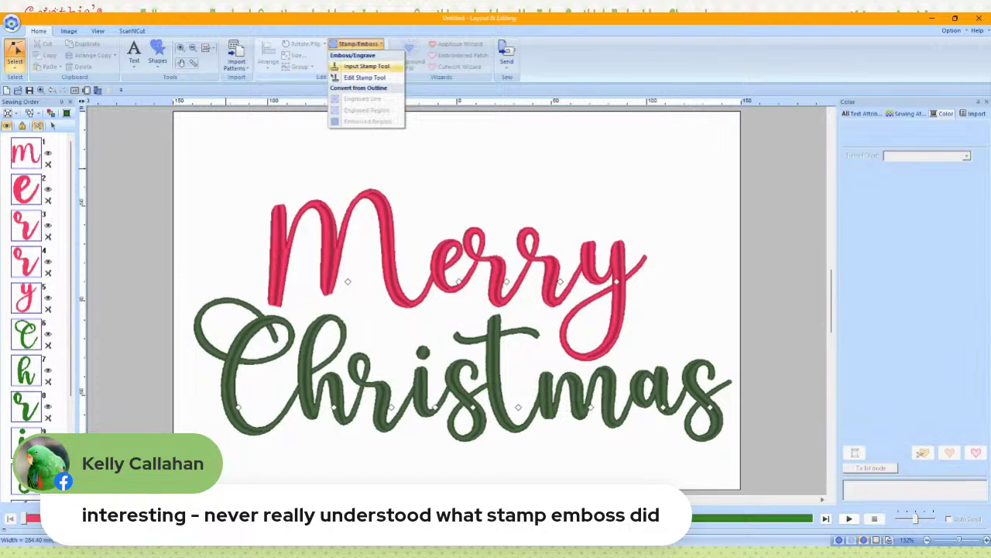
click(366, 66)
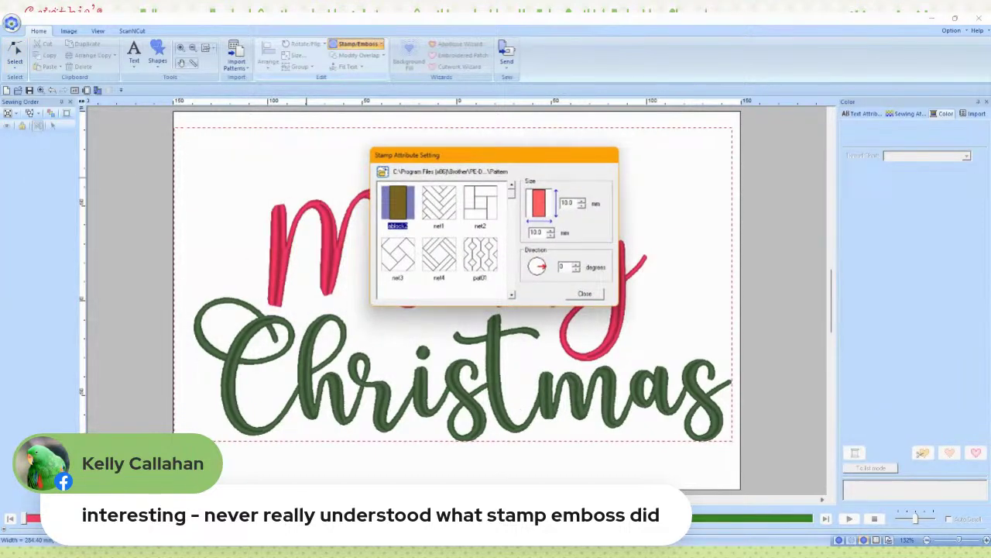
click(439, 203)
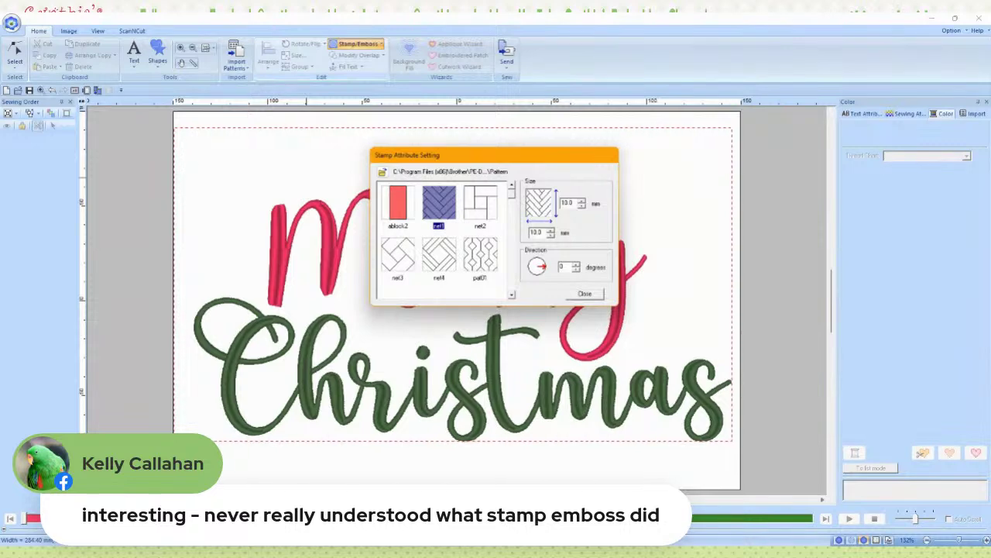
click(585, 293)
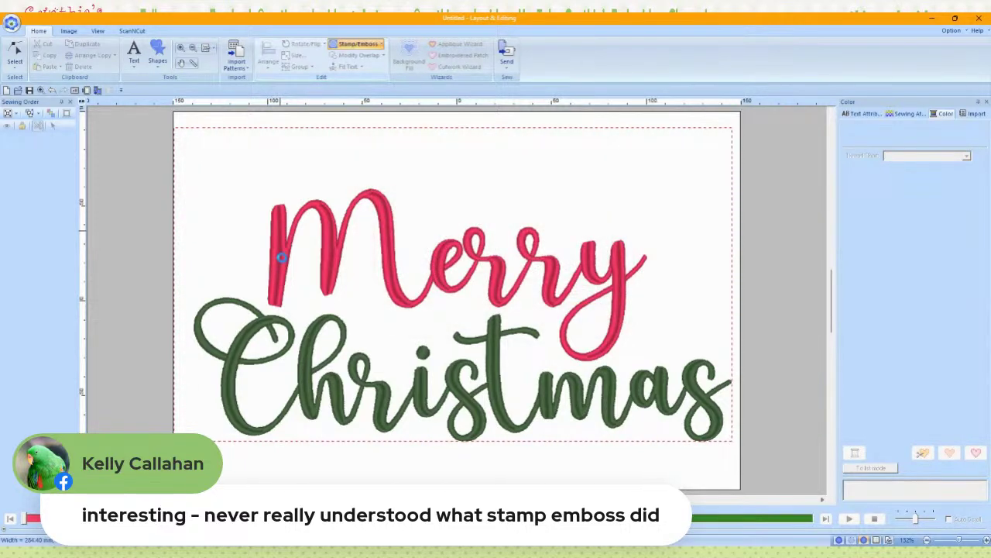
click(282, 252)
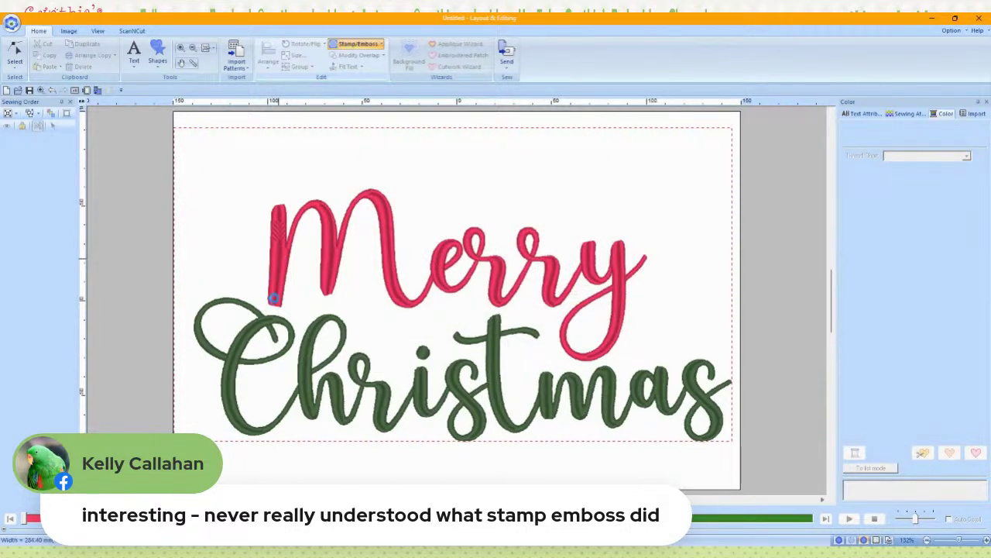
click(279, 261)
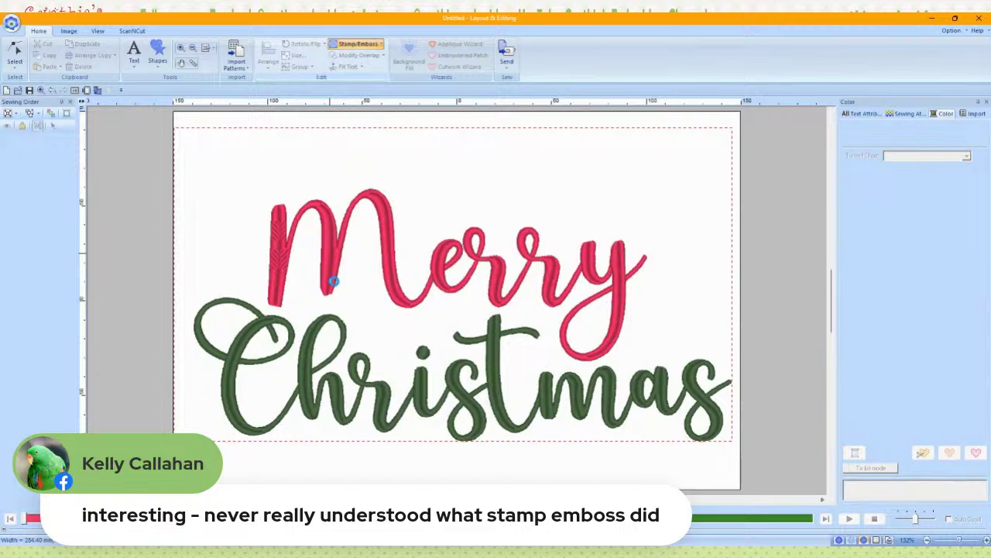
click(323, 279)
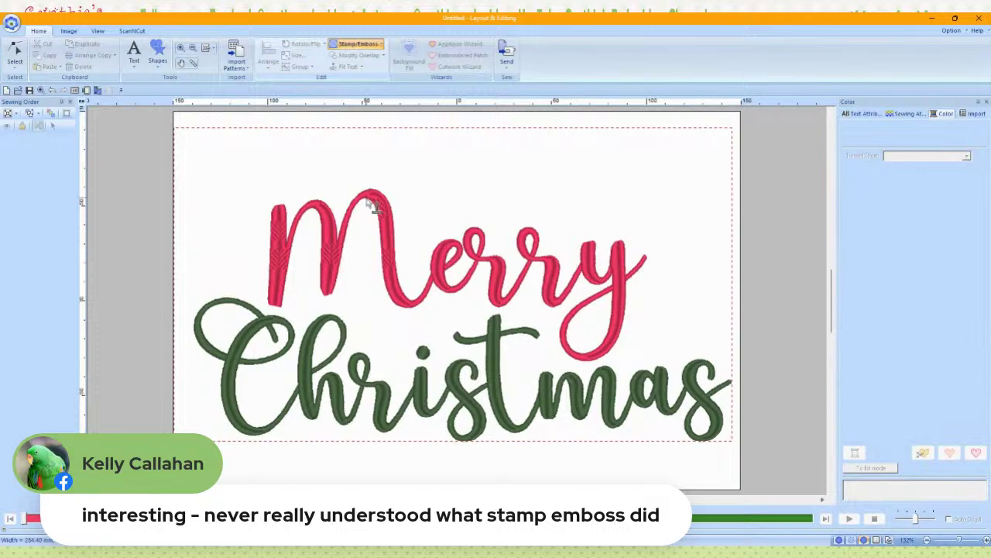
click(54, 91)
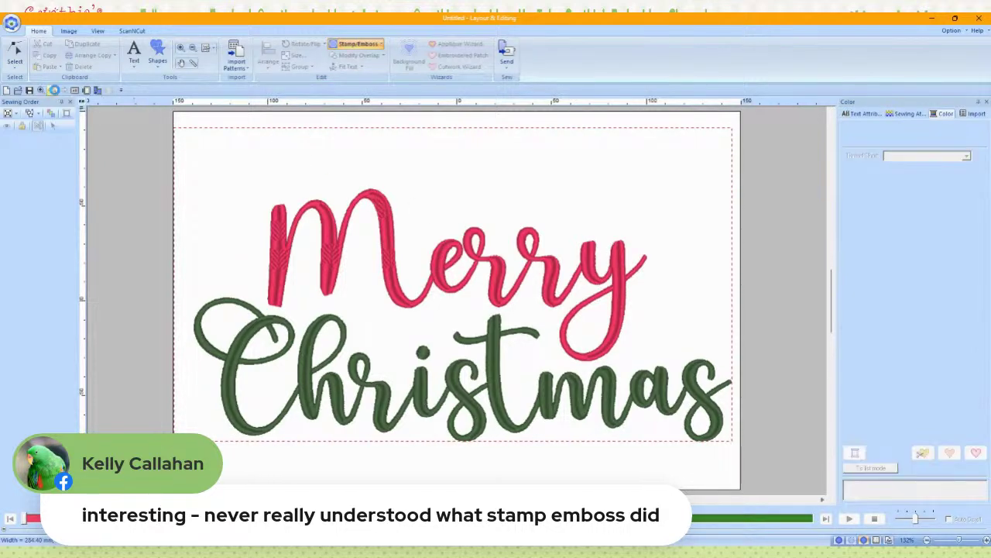
Step: Change the stamp on the M's middle stroke to the pat06 pattern
click(357, 44)
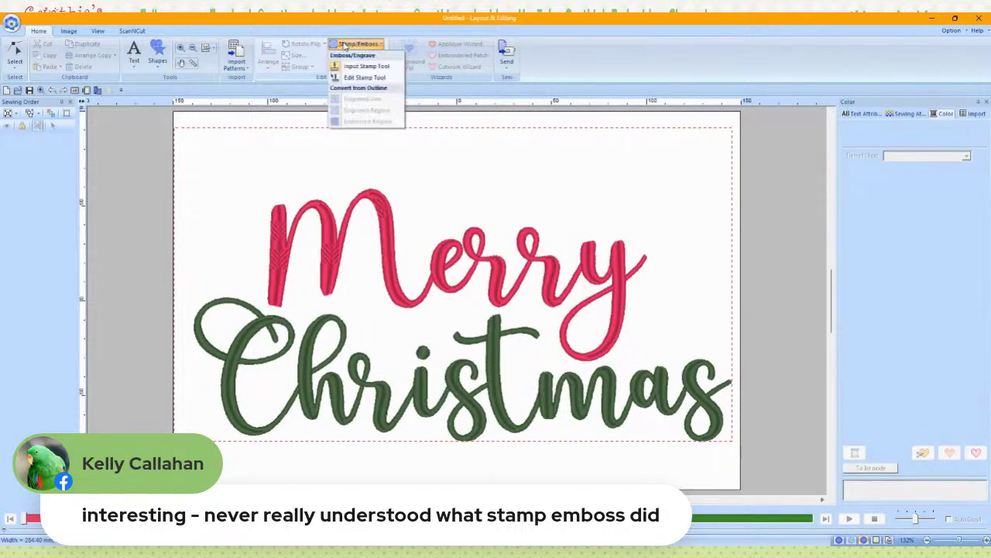
click(366, 66)
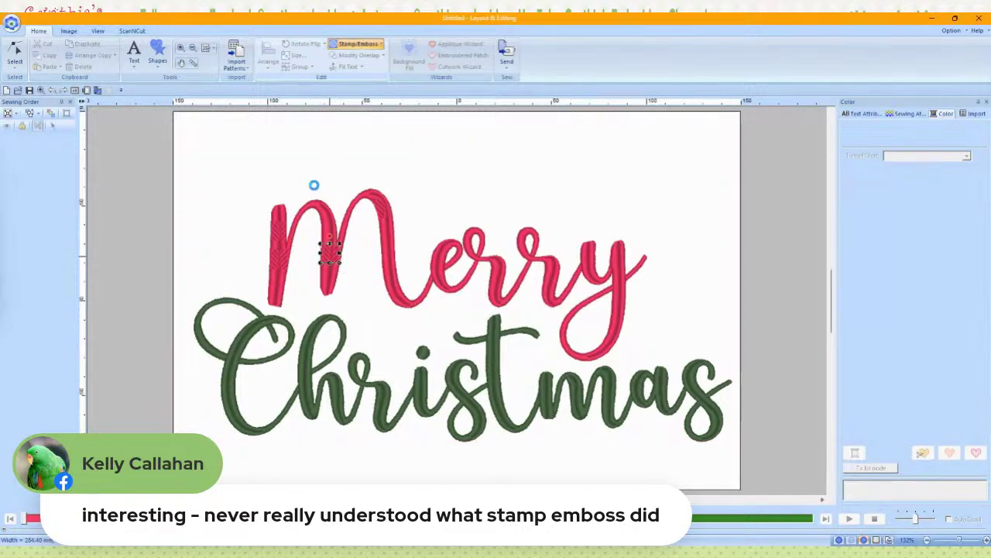
drag(421, 165, 475, 171)
scroll(430, 252, down, 1)
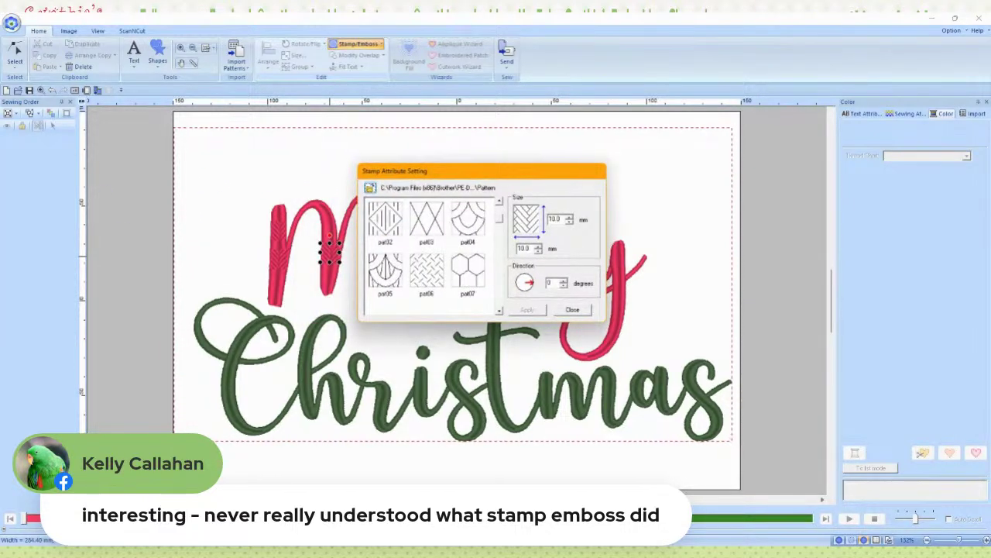
click(426, 270)
click(527, 309)
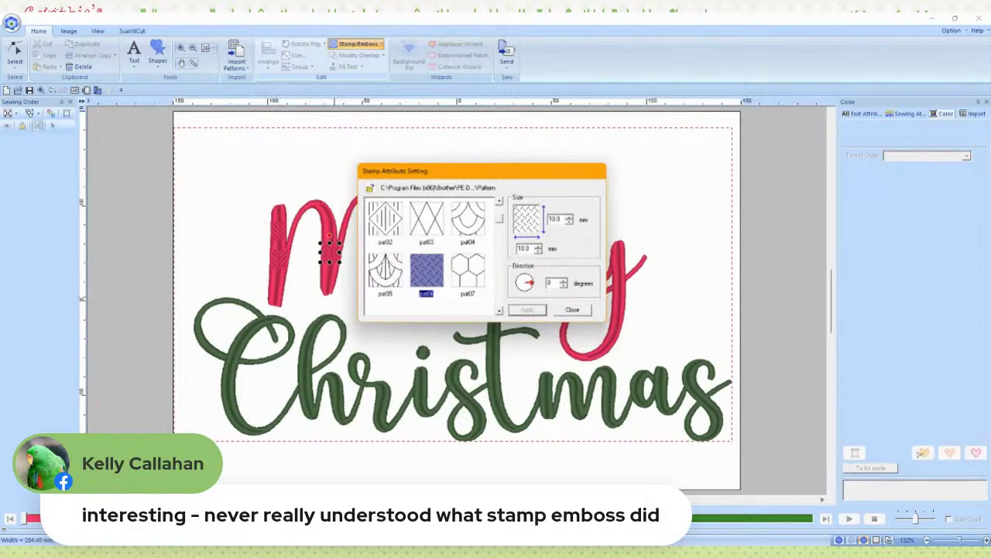
click(572, 309)
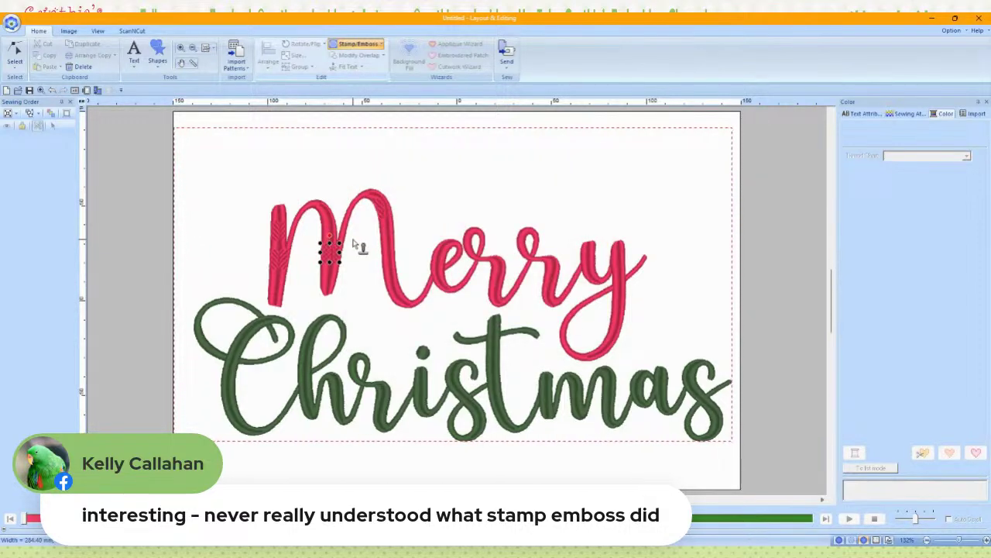
Step: Undo the pattern change and the pattern stamps on the letter M
click(353, 239)
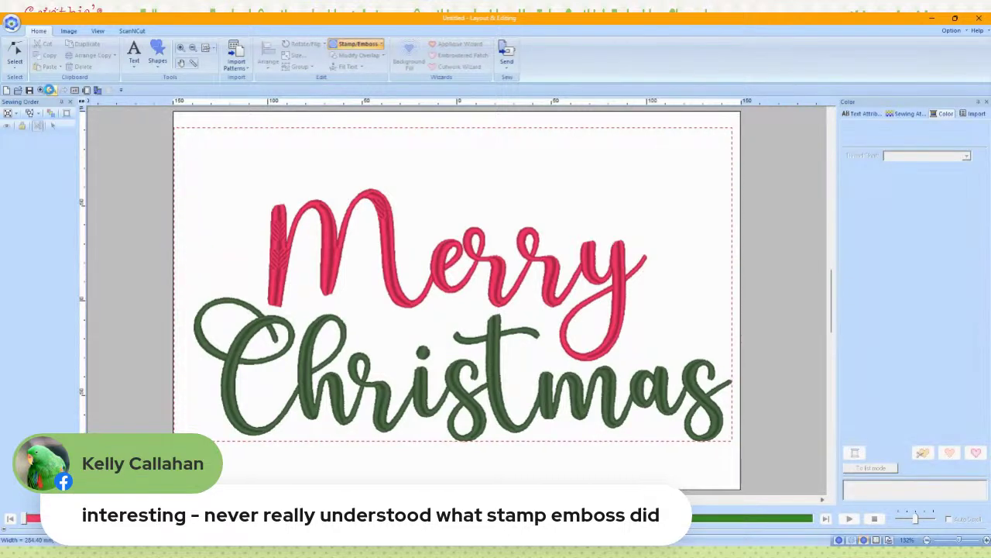
click(328, 251)
click(329, 251)
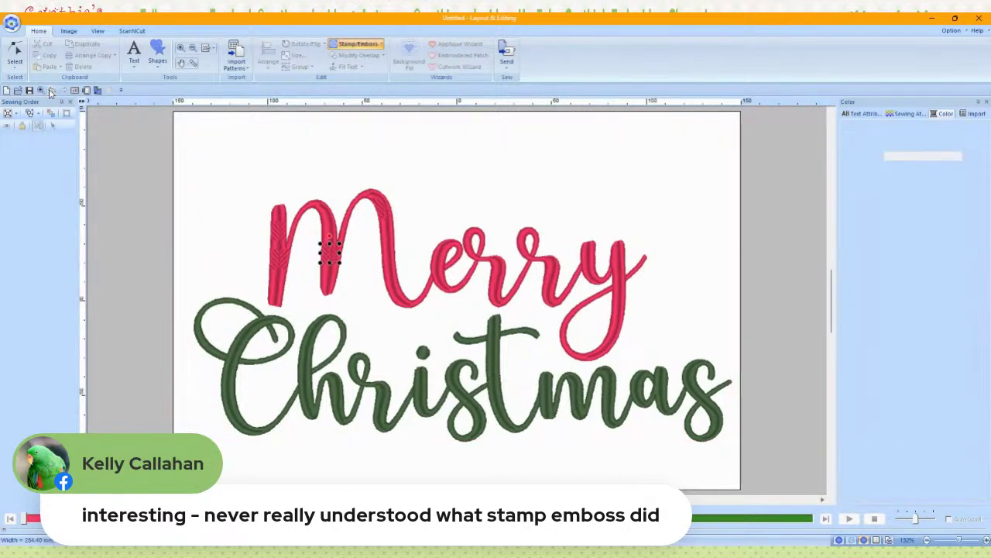
click(50, 90)
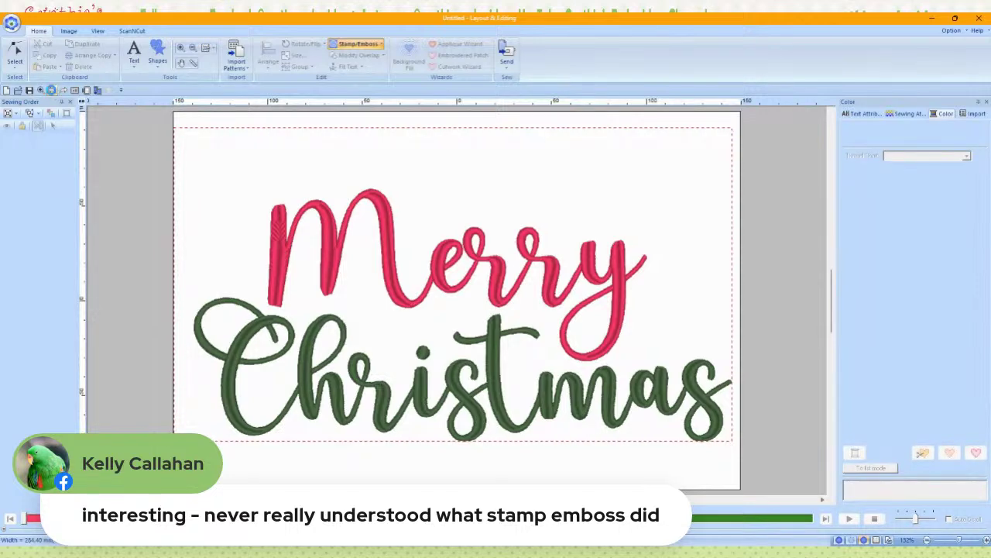
Step: Stamp the red stamp1 heart at 10 × 10 mm onto the middle stroke of the M in Merry
click(367, 45)
click(367, 66)
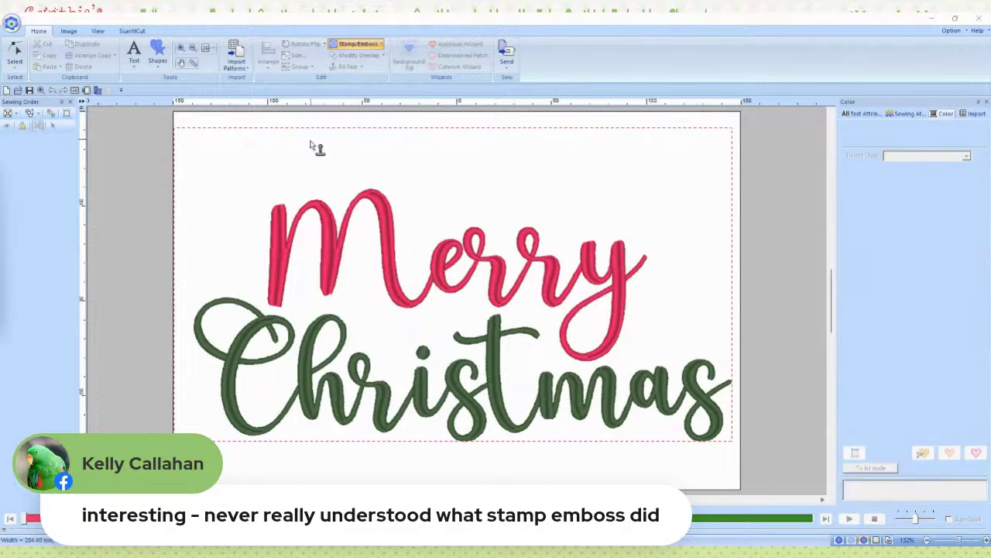
drag(1, 173, 505, 173)
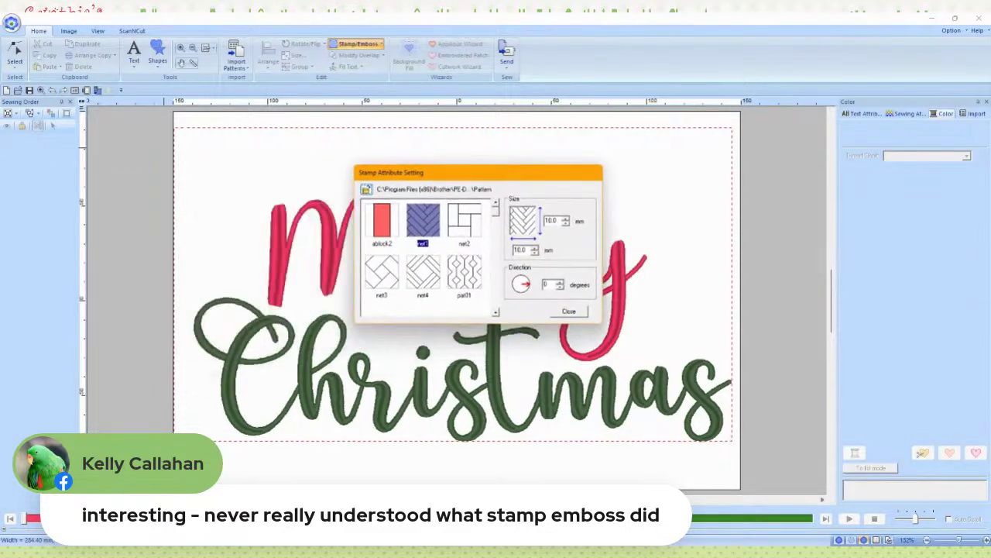
scroll(426, 256, down, 7)
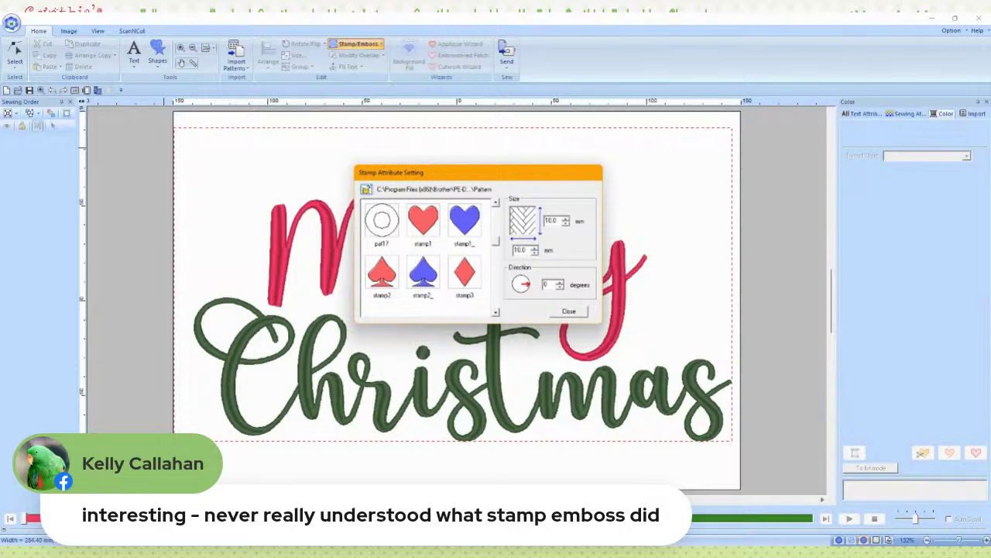
click(423, 220)
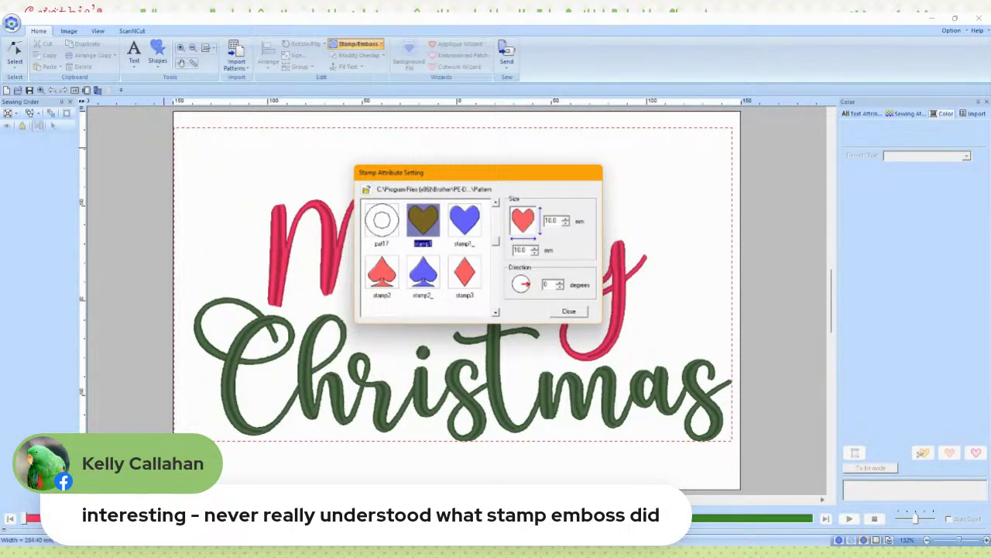
click(569, 311)
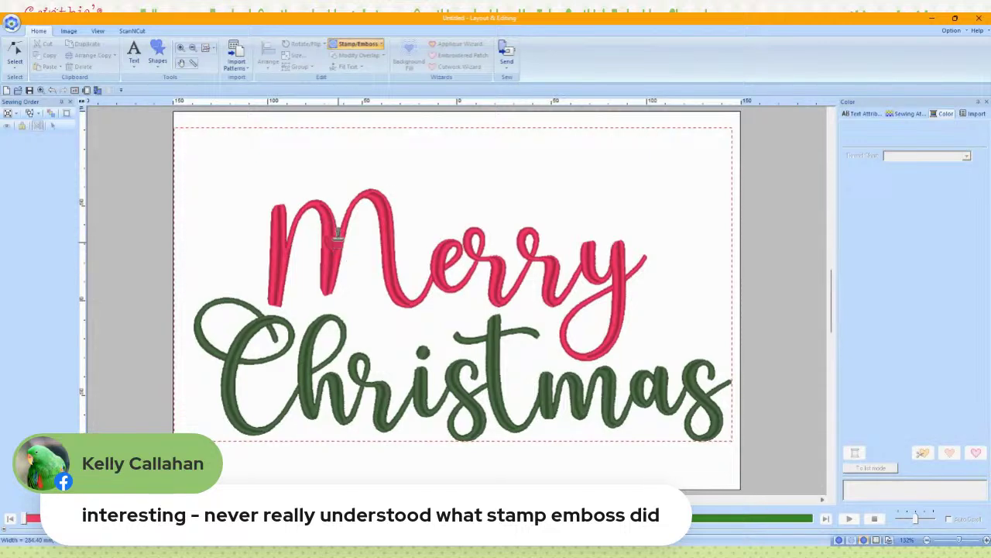
Step: Set the input stamp to the blue stamp1_ heart at 10 × 10 mm
click(356, 44)
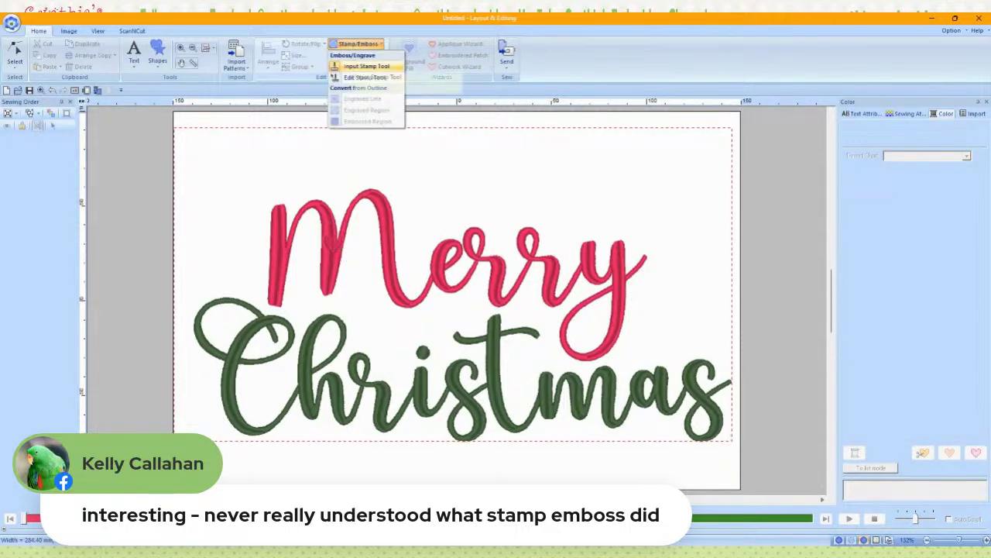
click(353, 66)
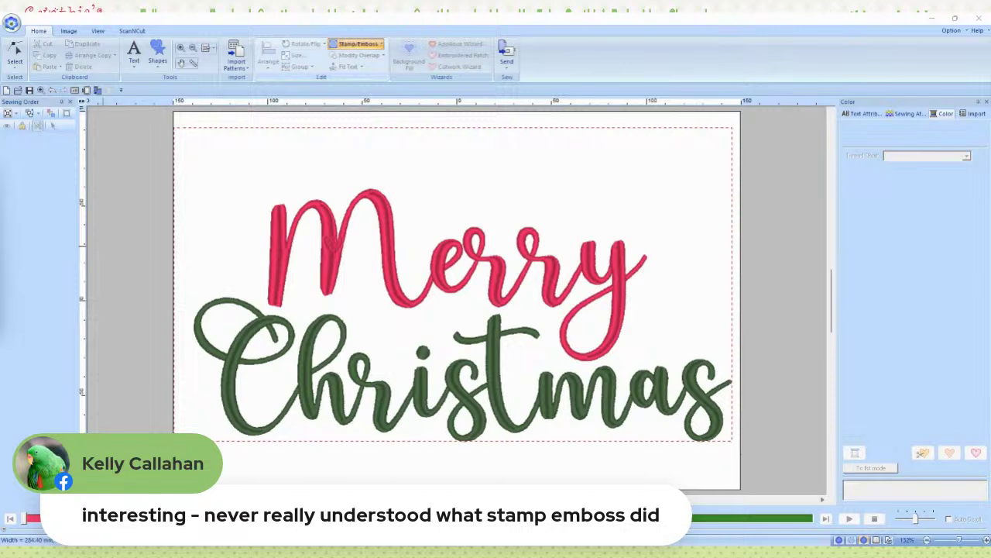
drag(0, 181, 485, 182)
scroll(476, 259, down, 3)
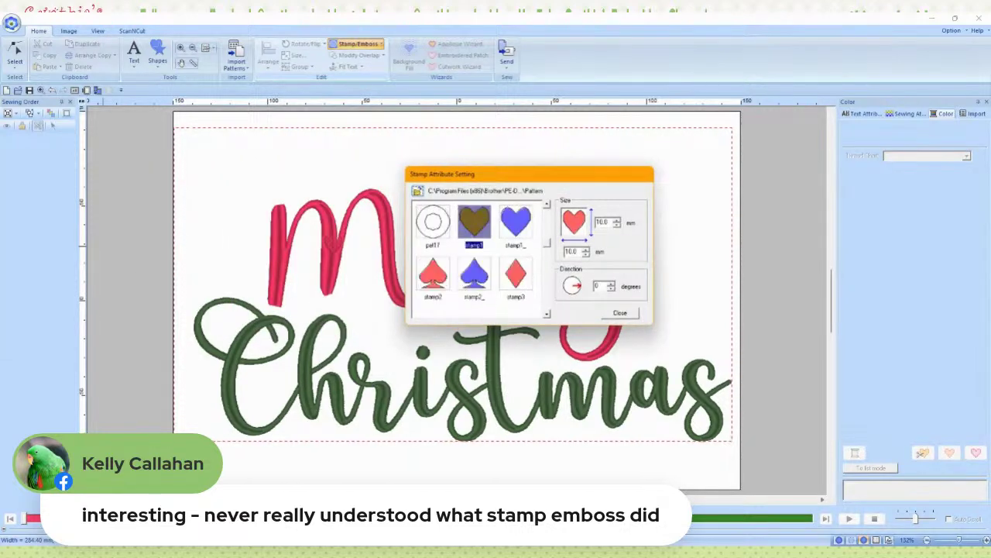
click(516, 222)
click(619, 312)
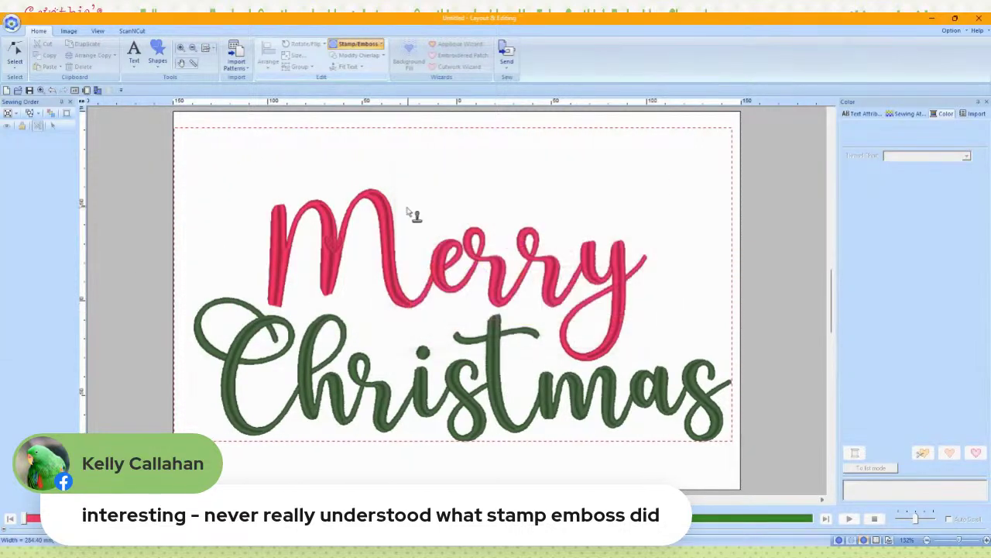